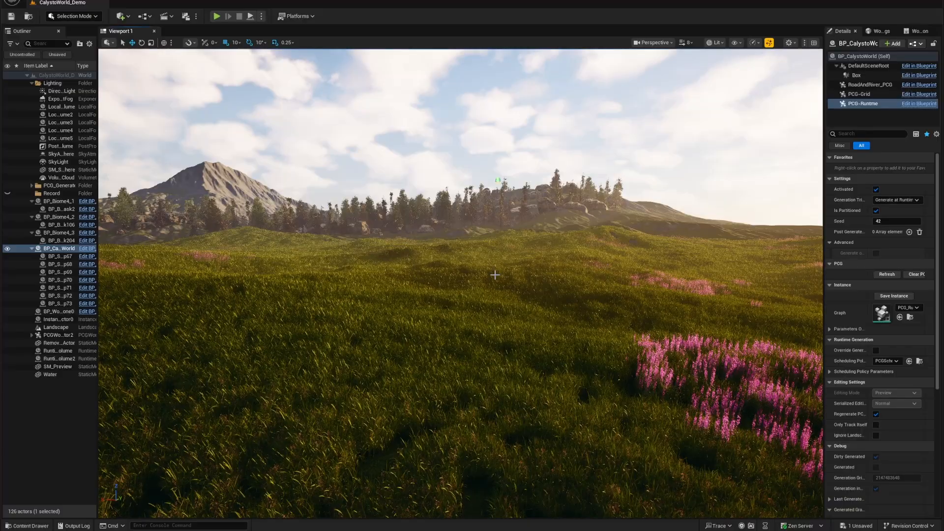
Step: Rotate the sun's directional light through several angles to relight the grassy meadow
{"action": "right_click_drag", "start_coordinate": [495, 275], "coordinate": [492, 273]}
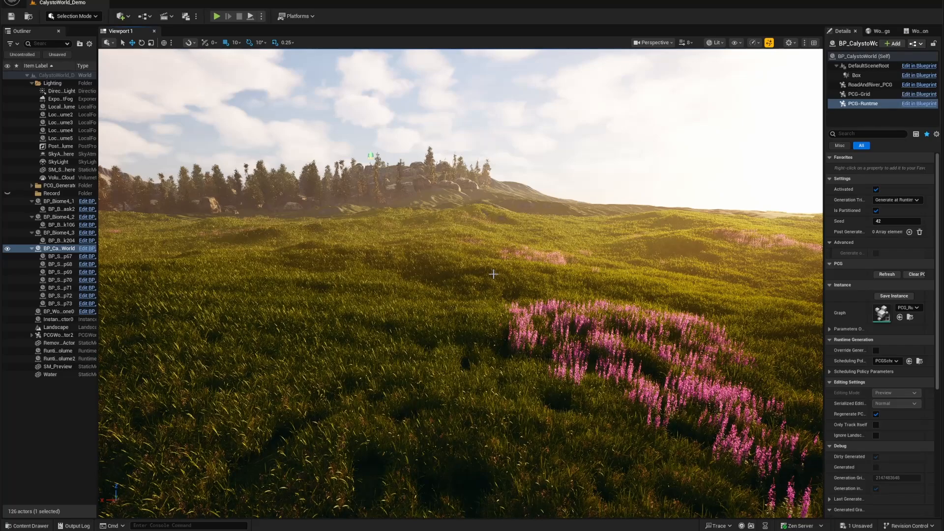
{"action": "right_click_drag", "start_coordinate": [433, 194], "coordinate": [415, 199]}
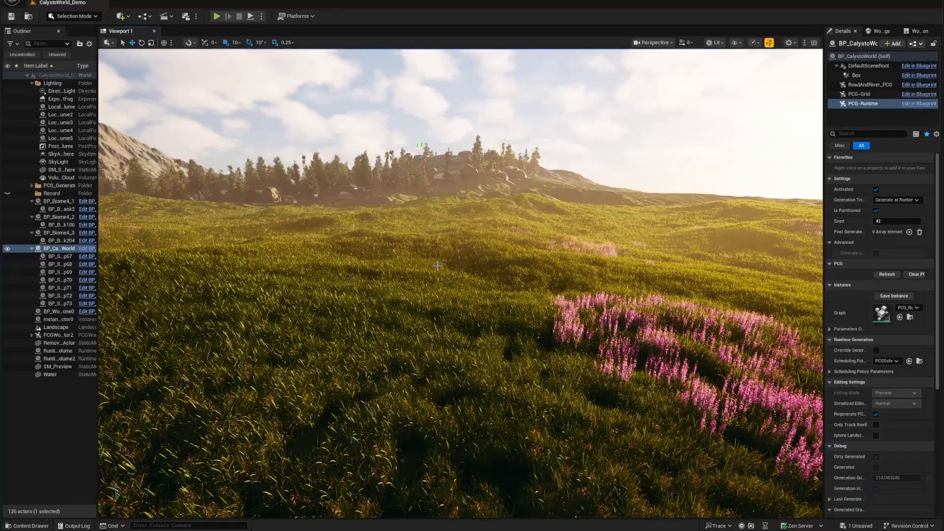
{"action": "key", "text": "w"}
{"action": "right_click_drag", "start_coordinate": [460, 283], "coordinate": [434, 268]}
{"action": "key", "text": "ctrl+l"}
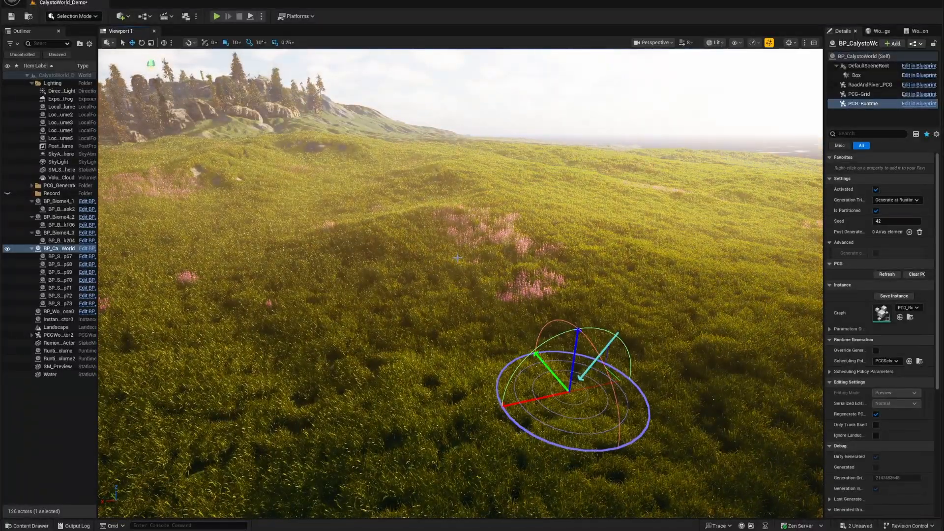
{"action": "key", "text": "ctrl+l"}
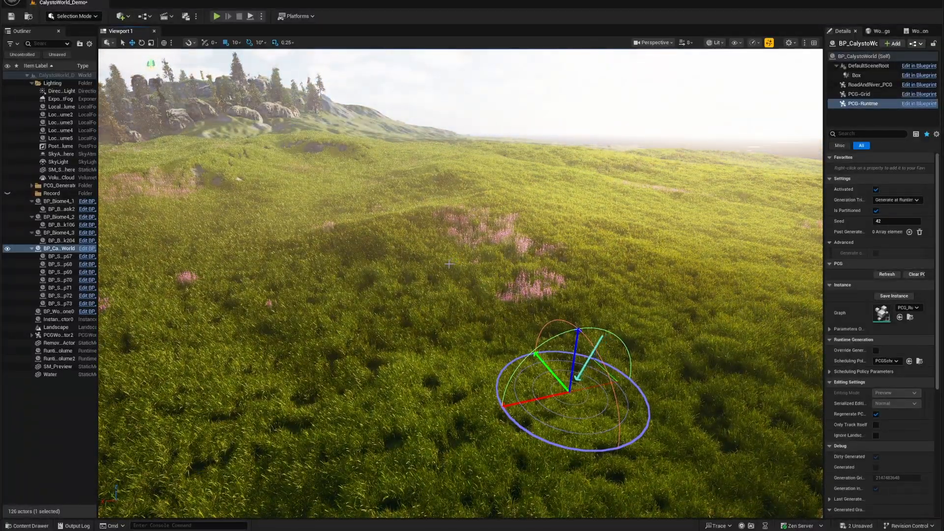
{"action": "key", "text": "ctrl+l"}
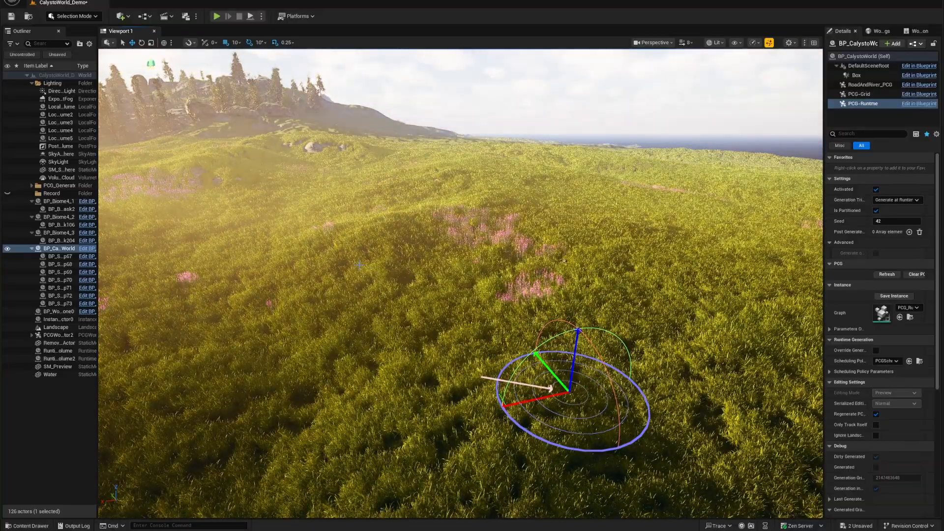
{"action": "key", "text": "ctrl+l"}
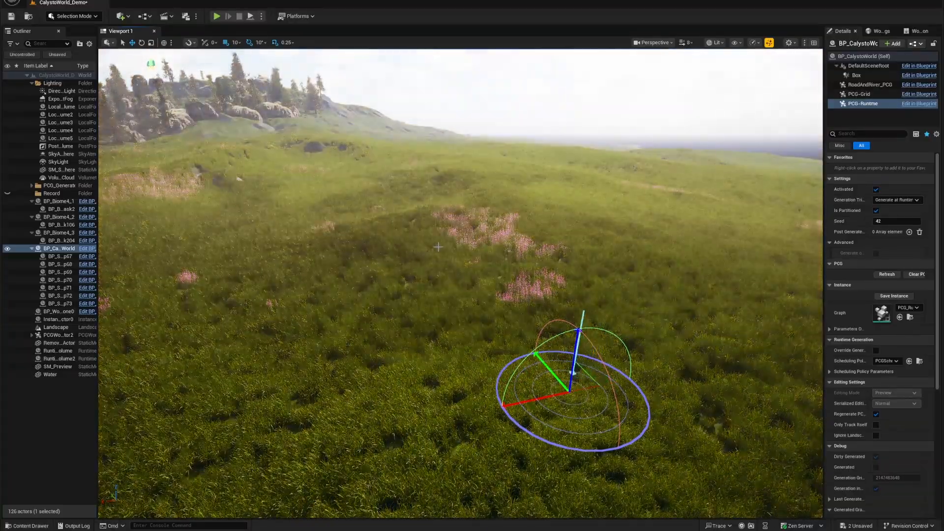
{"action": "key", "text": "ctrl+l"}
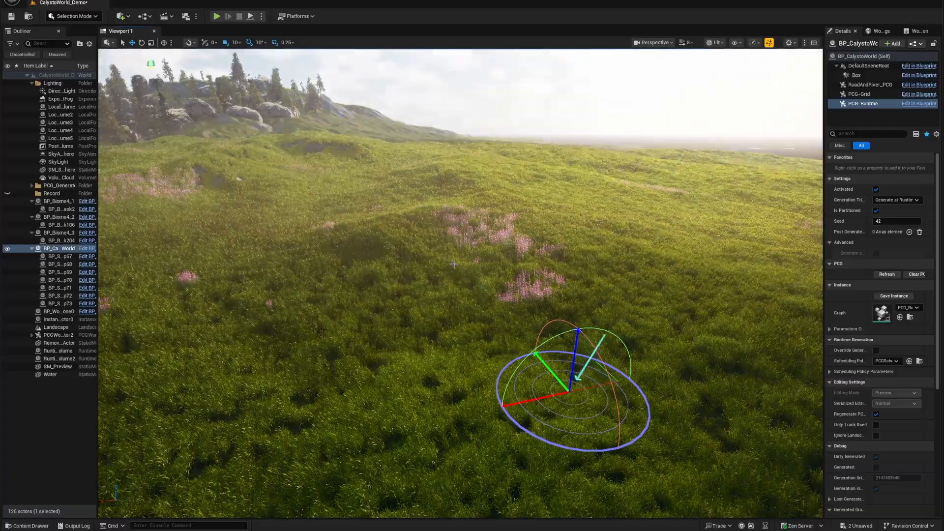
Step: Widen the component details area and open the PCG_RuntimeScatter graph assigned to the PCG-Runtime component
{"action": "right_click_drag", "start_coordinate": [449, 262], "coordinate": [408, 259]}
{"action": "key", "text": "w"}
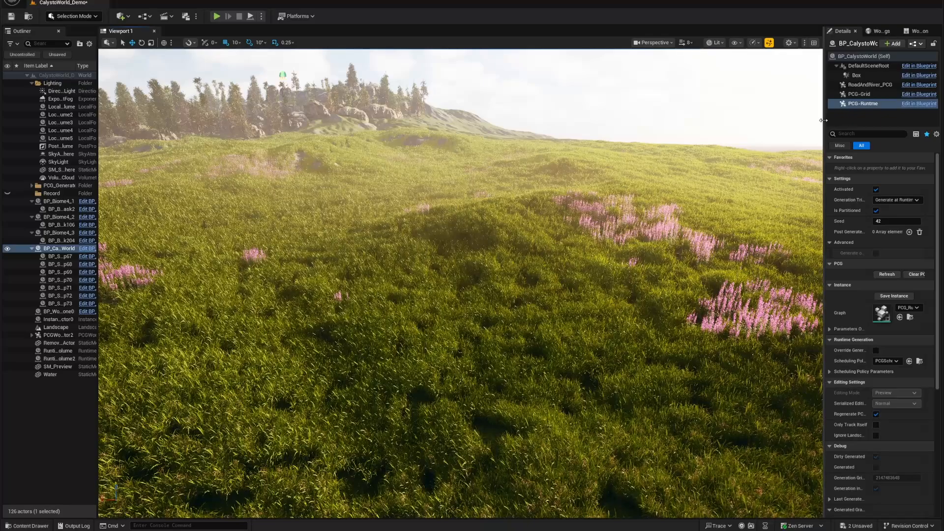
{"action": "left_click_drag", "start_coordinate": [819, 121], "coordinate": [788, 121]}
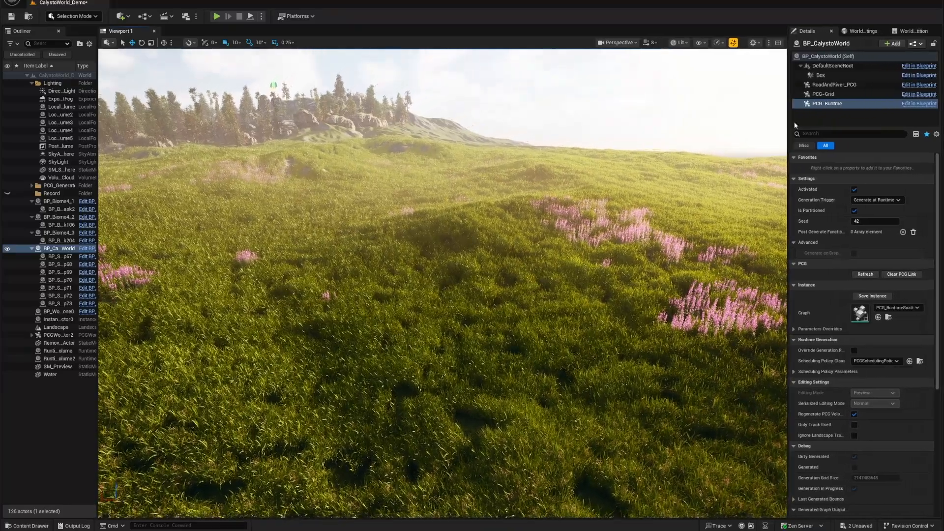
{"action": "double_click", "coordinate": [860, 312]}
{"action": "left_click_drag", "start_coordinate": [650, 114], "coordinate": [549, 251]}
{"action": "left_click_drag", "start_coordinate": [689, 246], "coordinate": [668, 231]}
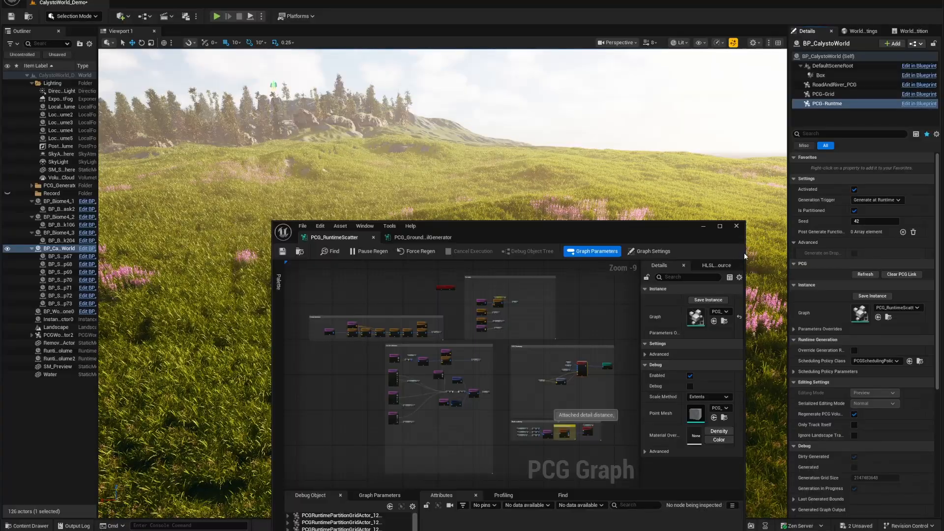
Step: Set the HiGen default grid size of PCG_RuntimeScatter to 25600 in the graph settings and check the meadow's grass
{"action": "left_click_drag", "start_coordinate": [744, 256], "coordinate": [831, 256]}
{"action": "left_click", "coordinate": [653, 251]}
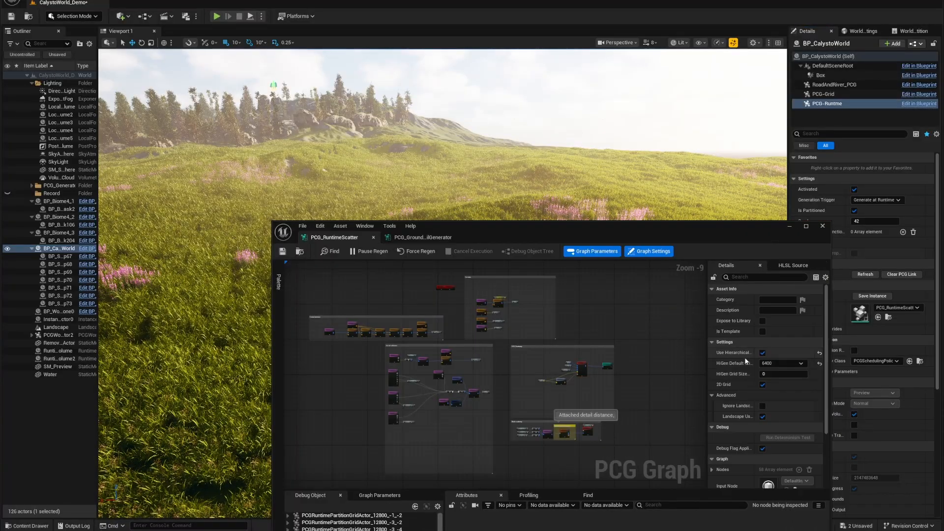
{"action": "left_click", "coordinate": [780, 362]}
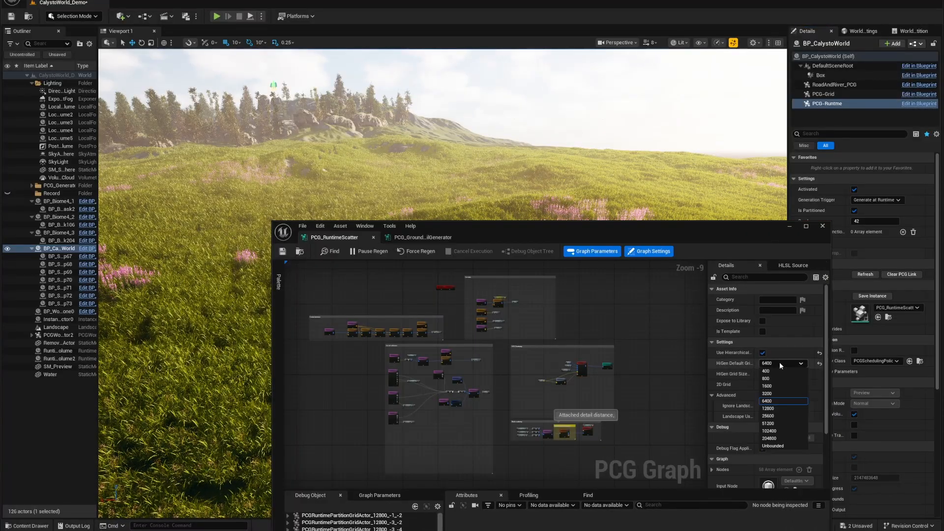
{"action": "left_click", "coordinate": [773, 417]}
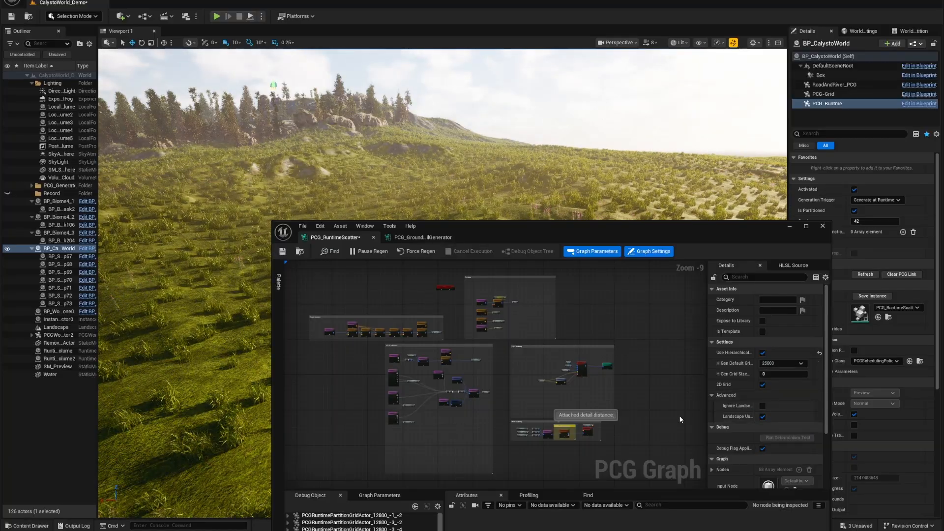
{"action": "left_click_drag", "start_coordinate": [493, 232], "coordinate": [709, 344]}
{"action": "mouse_move", "coordinate": [519, 247]}
{"action": "right_mouse_down"}
{"action": "mouse_move", "coordinate": [639, 261]}
{"action": "mouse_move", "coordinate": [492, 244]}
{"action": "mouse_move", "coordinate": [522, 246]}
{"action": "right_mouse_up"}
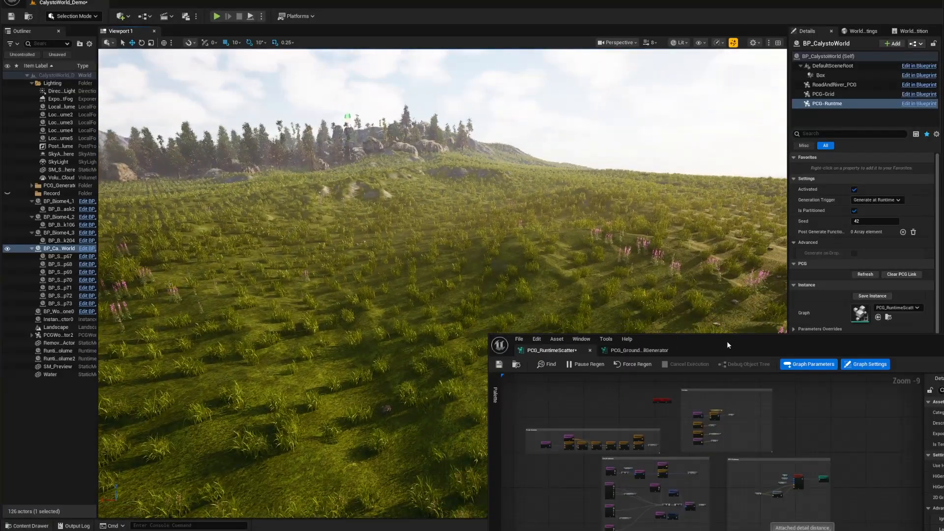
Step: Open the PCG Ground Detail Generator subgraph from the GPU Scattering section of the runtime scatter graph
{"action": "left_click_drag", "start_coordinate": [729, 345], "coordinate": [565, 194]}
{"action": "scroll", "coordinate": [631, 321], "scroll_direction": "up", "scroll_amount": 5}
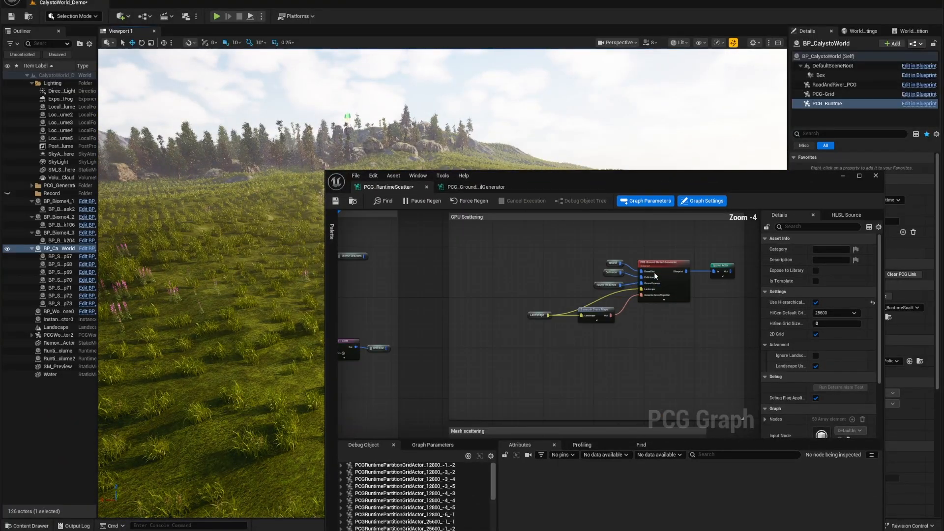
{"action": "scroll", "coordinate": [655, 263], "scroll_direction": "up", "scroll_amount": 1}
{"action": "right_click_drag", "start_coordinate": [656, 264], "coordinate": [610, 249]}
{"action": "double_click", "coordinate": [611, 271]}
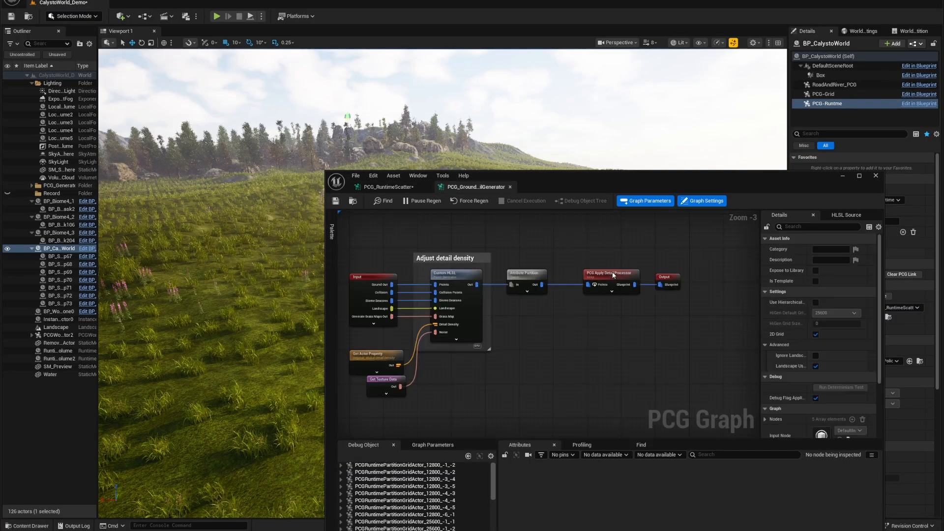
Step: Change the Num Elements value of the Custom HLSL node in the Adjust detail density group
{"action": "left_click", "coordinate": [451, 274]}
{"action": "left_click", "coordinate": [823, 260]}
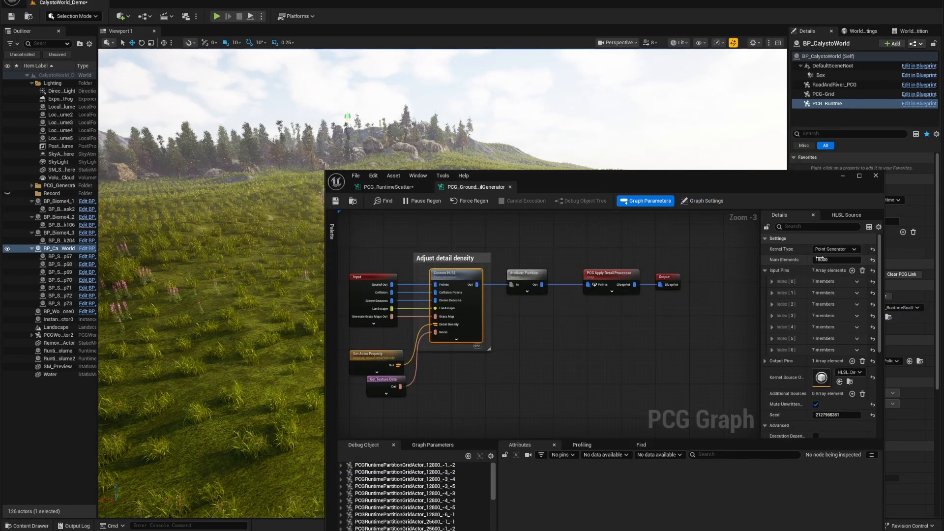
{"action": "left_click", "coordinate": [822, 260]}
{"action": "left_click", "coordinate": [561, 246]}
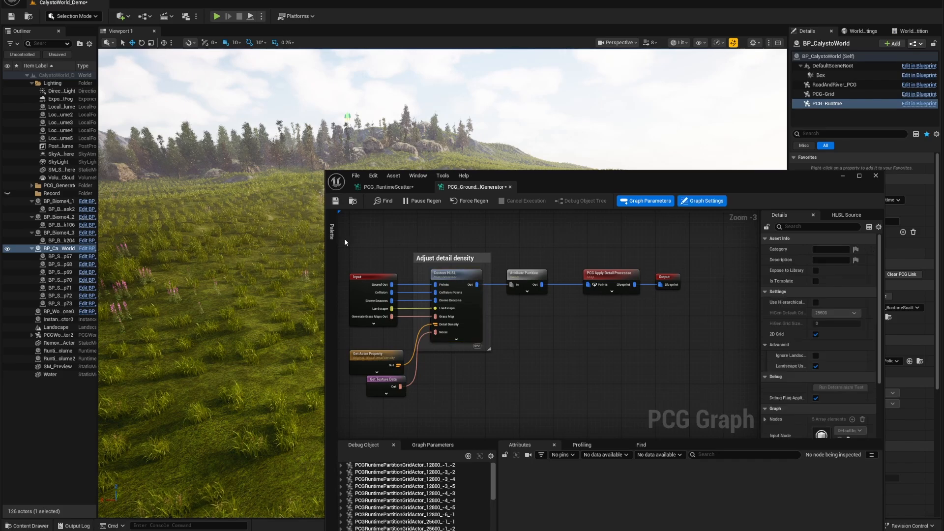
{"action": "right_click_drag", "start_coordinate": [313, 165], "coordinate": [310, 183]}
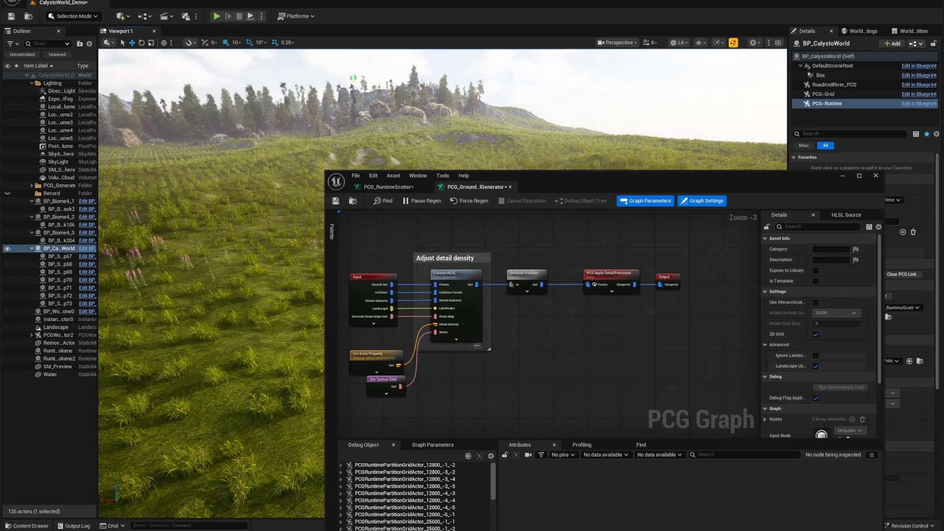
{"action": "right_click_drag", "start_coordinate": [335, 148], "coordinate": [330, 143]}
{"action": "left_click_drag", "start_coordinate": [543, 176], "coordinate": [748, 293]}
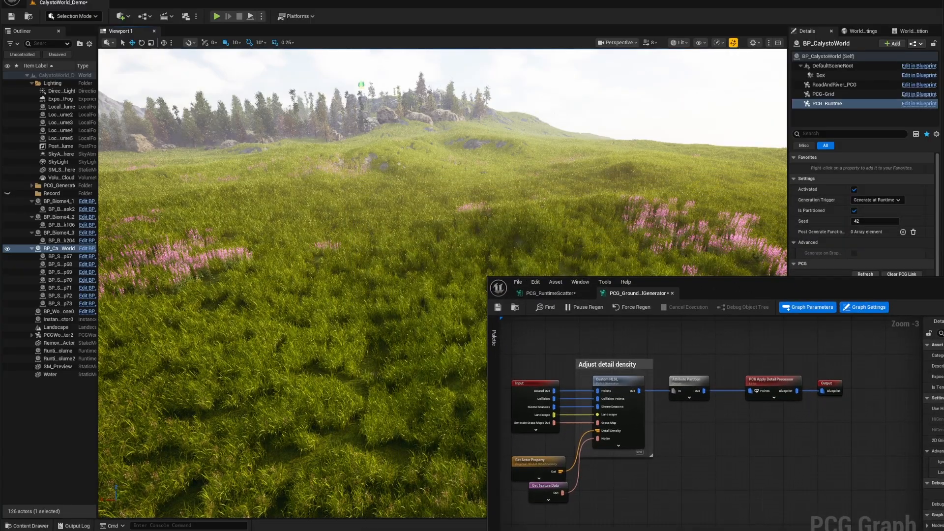
Step: Check the grass density across the hillside, then save the ground detail generator graph and put the graph editor away
{"action": "right_click_drag", "start_coordinate": [517, 196], "coordinate": [378, 149]}
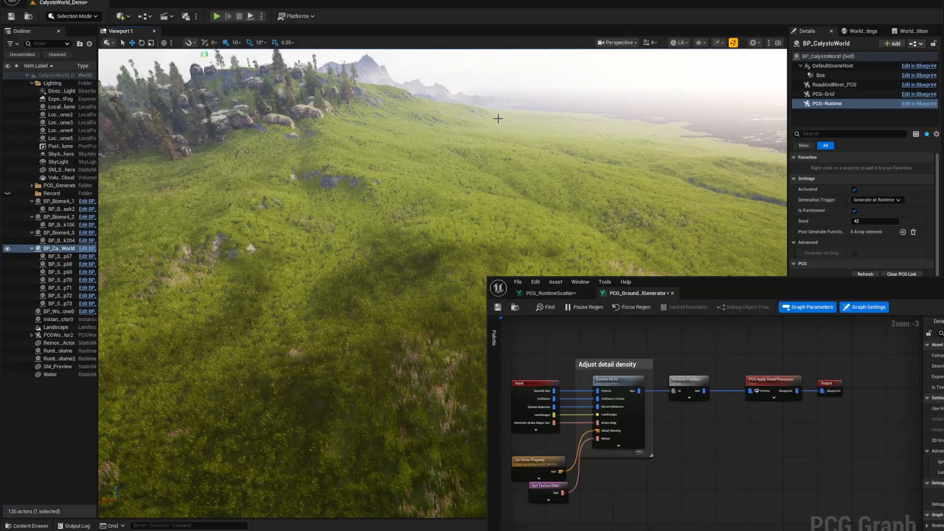
{"action": "mouse_move", "coordinate": [510, 116]}
{"action": "right_mouse_down"}
{"action": "mouse_move", "coordinate": [504, 89]}
{"action": "mouse_move", "coordinate": [305, 105]}
{"action": "mouse_move", "coordinate": [462, 97]}
{"action": "mouse_move", "coordinate": [500, 177]}
{"action": "right_mouse_up"}
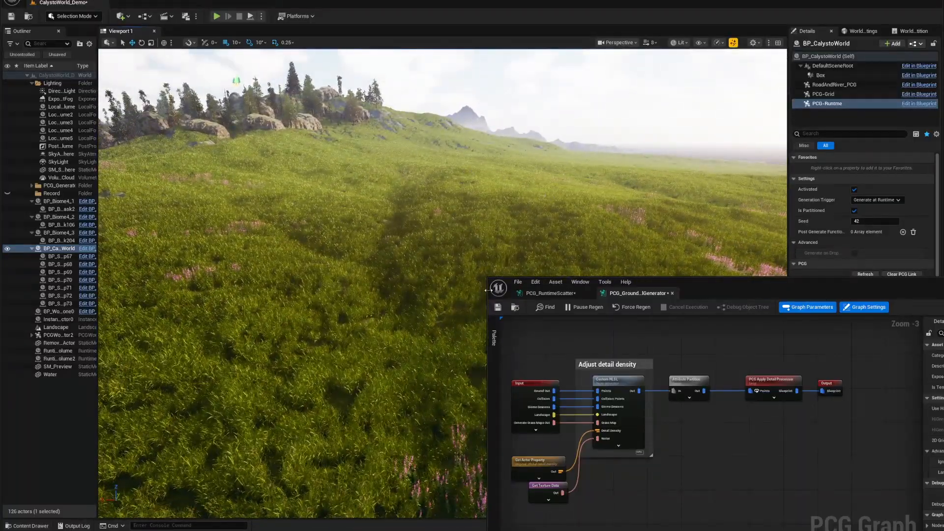
{"action": "left_click", "coordinate": [497, 308]}
{"action": "left_click", "coordinate": [942, 282]}
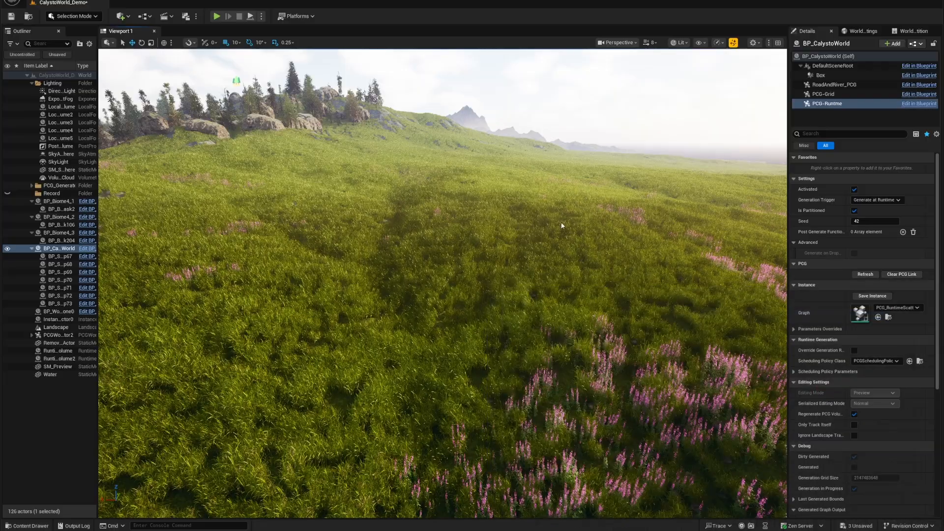
Step: Playtest the level by running and jumping the character through the grass and pink flowers, and end the session
{"action": "key", "text": "alt+p"}
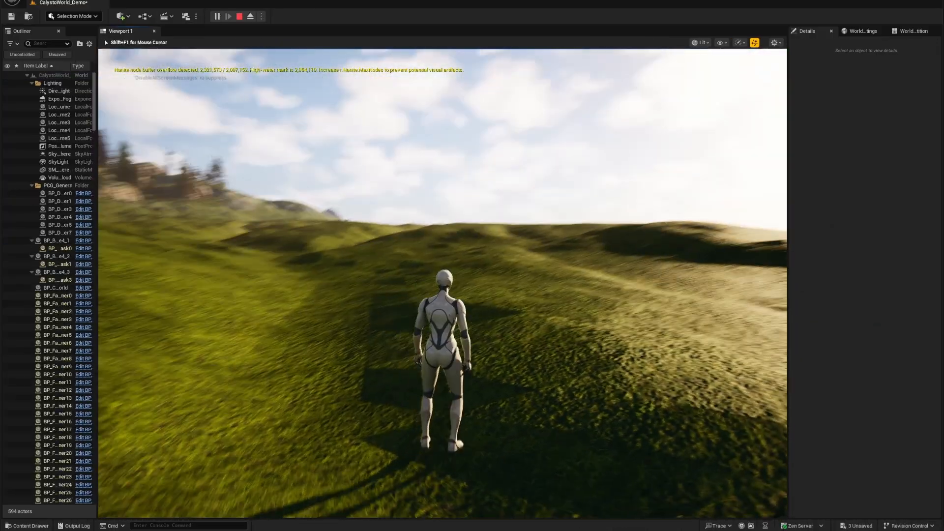
{"action": "key", "text": "w"}
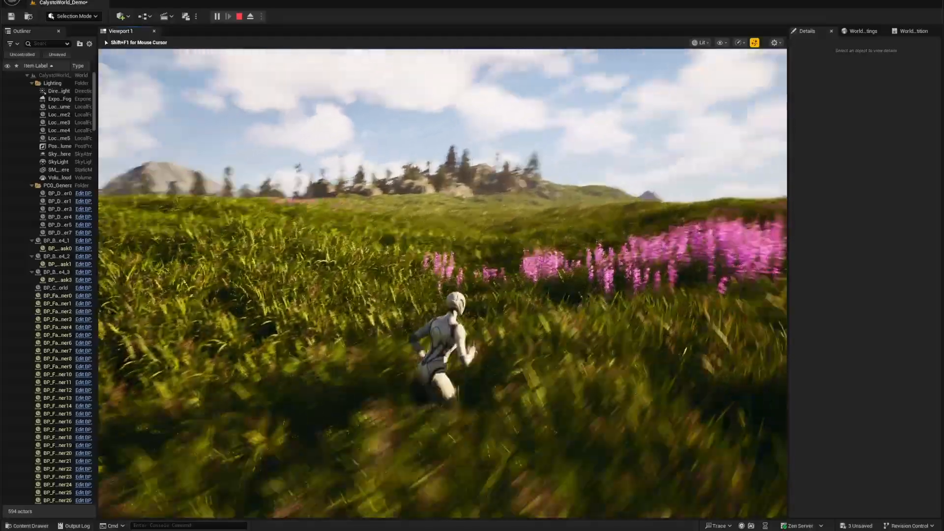
{"action": "key", "text": "w"}
{"action": "key", "text": "w"}
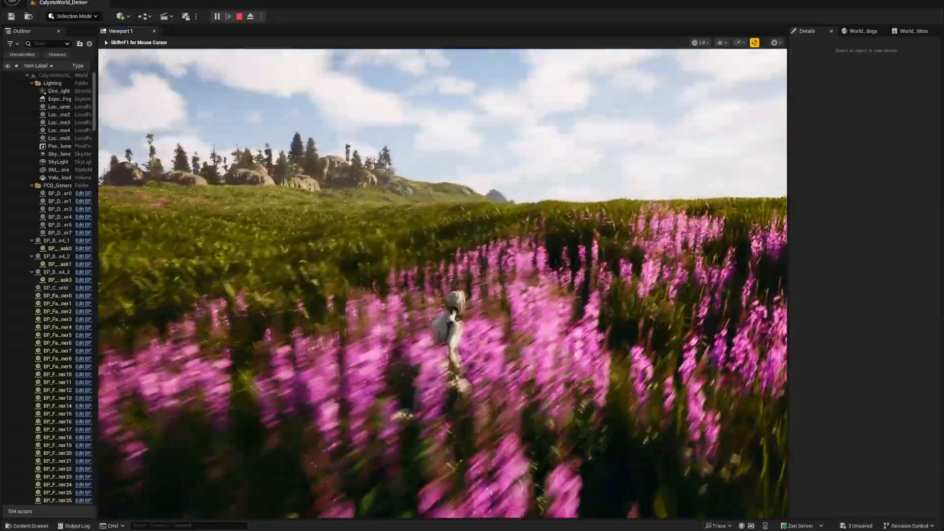
{"action": "key", "text": "w"}
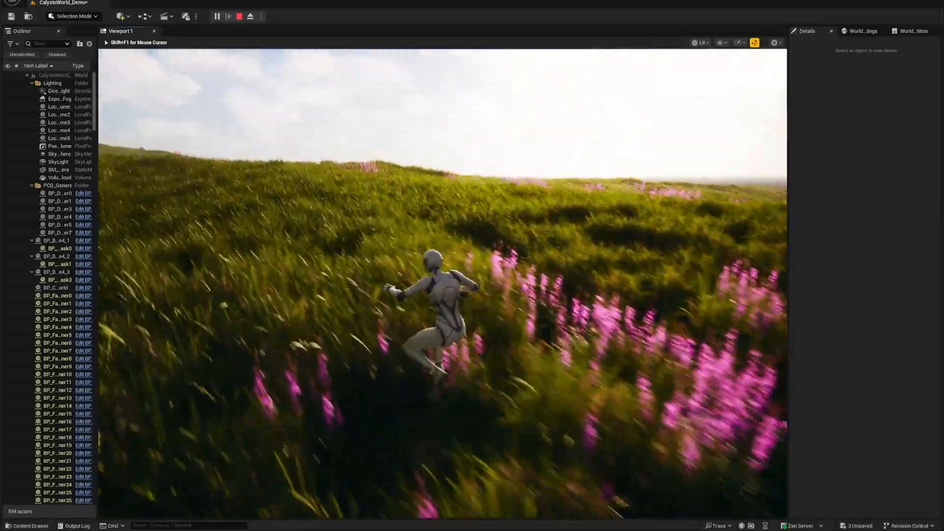
{"action": "key", "text": "w"}
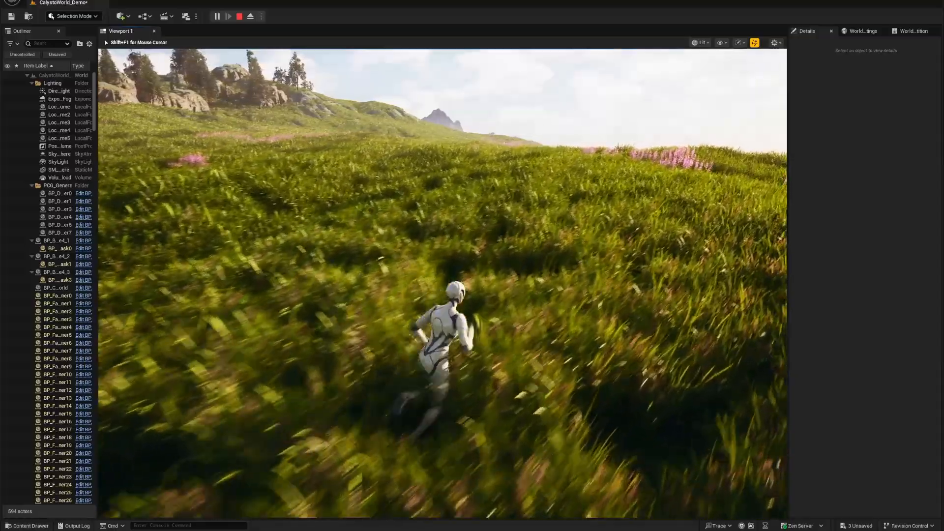
{"action": "key", "text": "space"}
{"action": "key", "text": "w"}
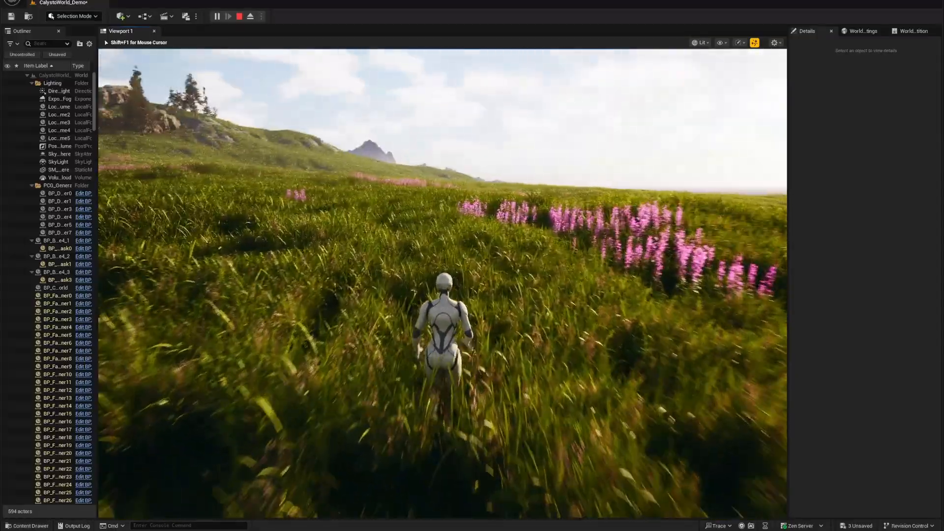
{"action": "key", "text": "w"}
{"action": "key", "text": "w"}
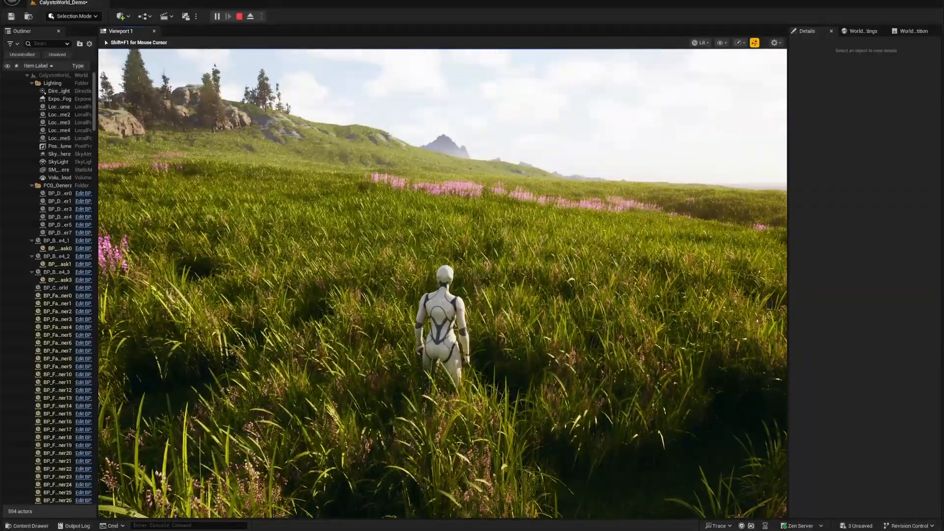
{"action": "key", "text": "w"}
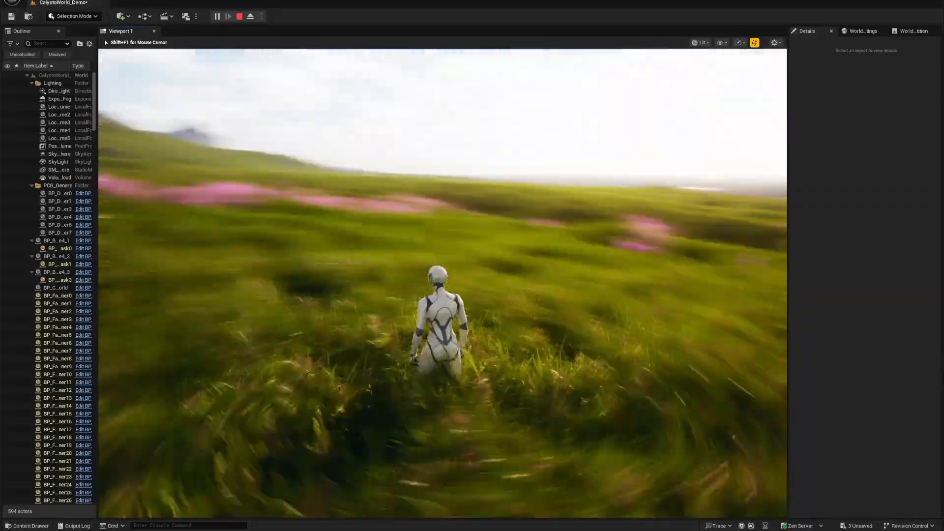
{"action": "key", "text": "w"}
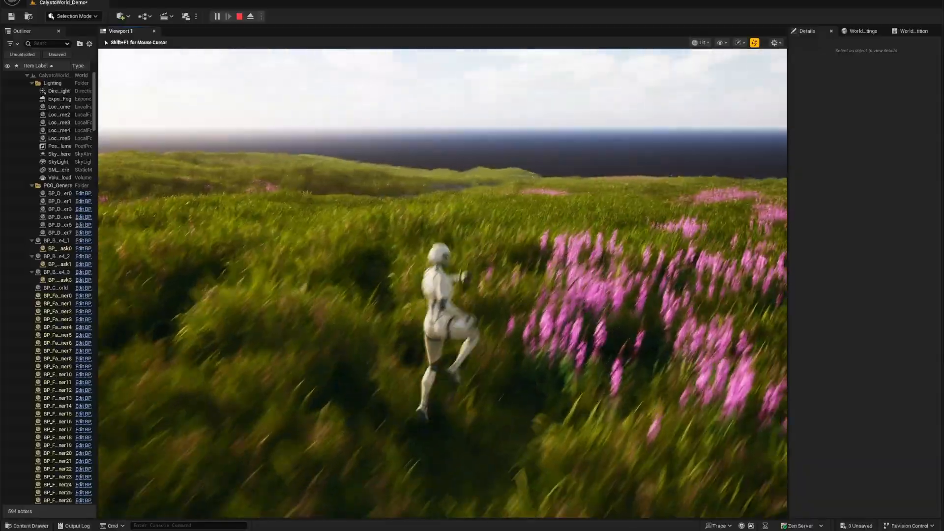
{"action": "key", "text": "w"}
{"action": "key", "text": "space"}
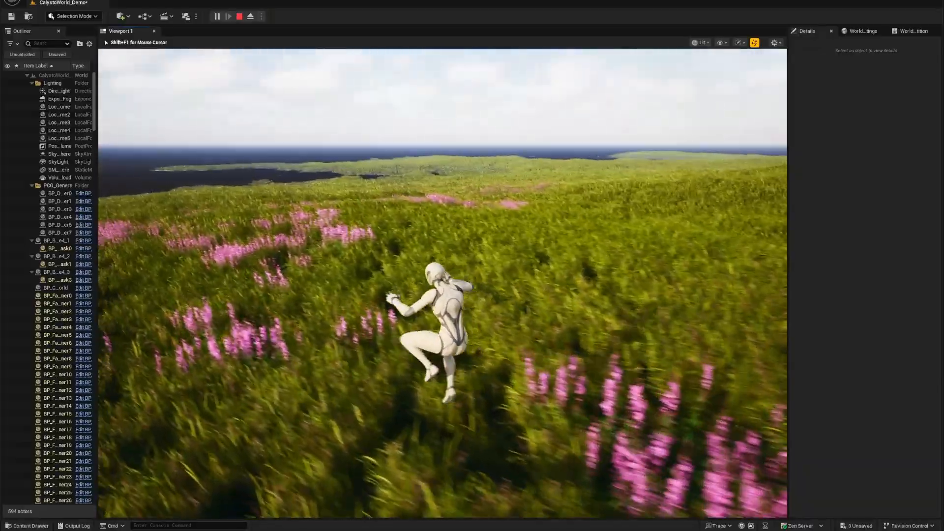
{"action": "key", "text": "w"}
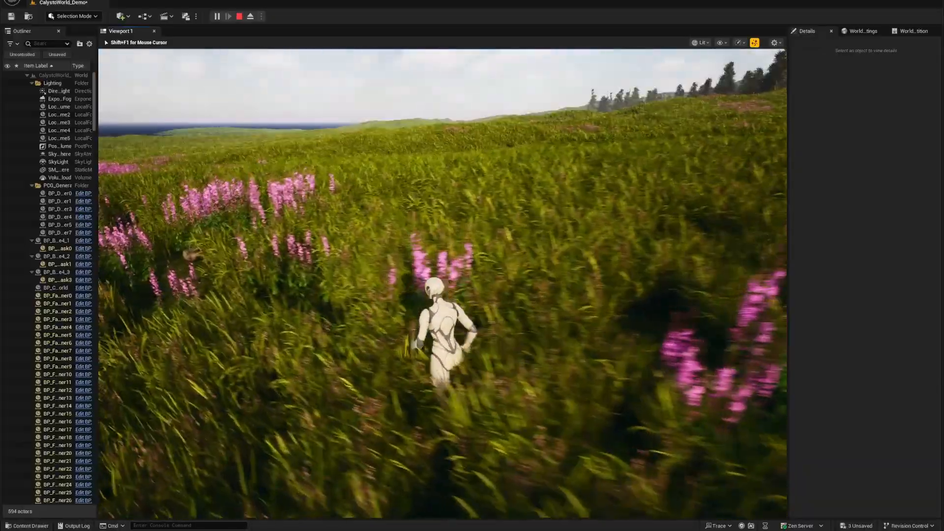
{"action": "key", "text": "Escape"}
Step: Examine the ground cover where the meadow meets the sandy ground strewn with dark rocks
{"action": "key", "text": "w"}
{"action": "right_click_drag", "start_coordinate": [726, 273], "coordinate": [762, 256]}
{"action": "key", "text": "w"}
{"action": "key", "text": "a"}
{"action": "right_click_drag", "start_coordinate": [498, 226], "coordinate": [491, 239]}
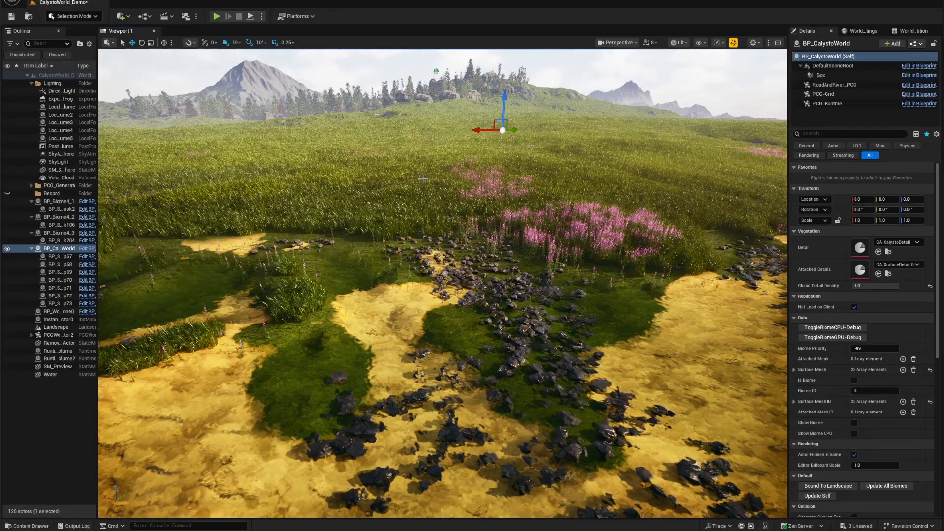
Step: Open the DA_CalystoDetail data asset assigned as Detail on BP_CalystoWorld and place its window beside the rocky meadow view
{"action": "double_click", "coordinate": [860, 248]}
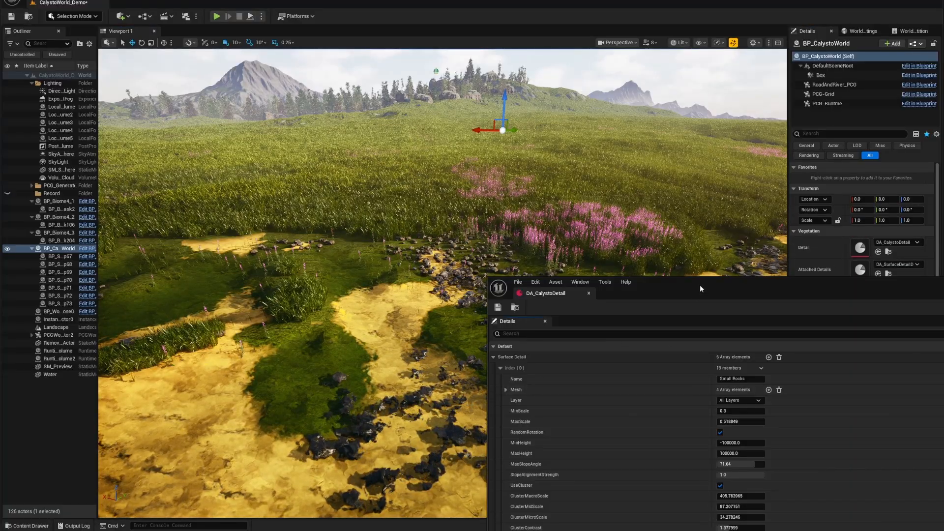
{"action": "left_click_drag", "start_coordinate": [700, 284], "coordinate": [557, 99]}
{"action": "left_click_drag", "start_coordinate": [345, 199], "coordinate": [590, 189]}
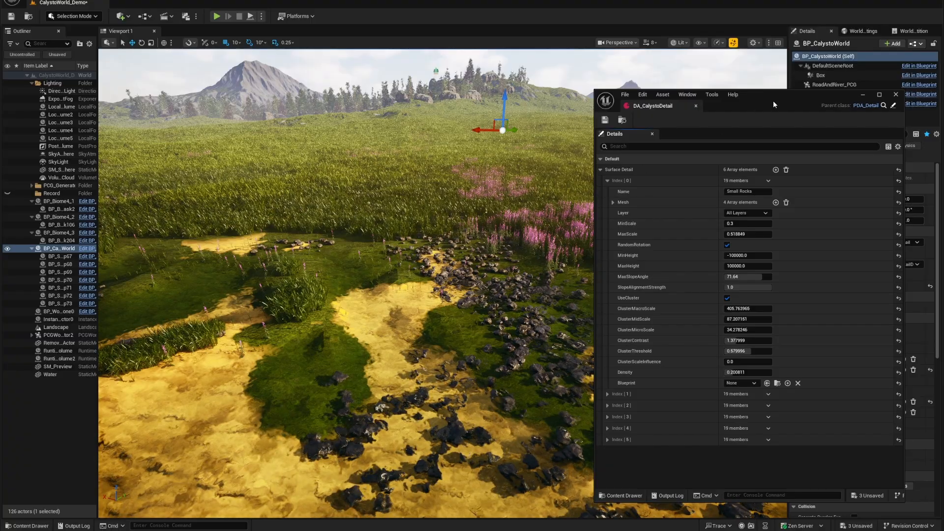
{"action": "left_click_drag", "start_coordinate": [772, 100], "coordinate": [723, 67]}
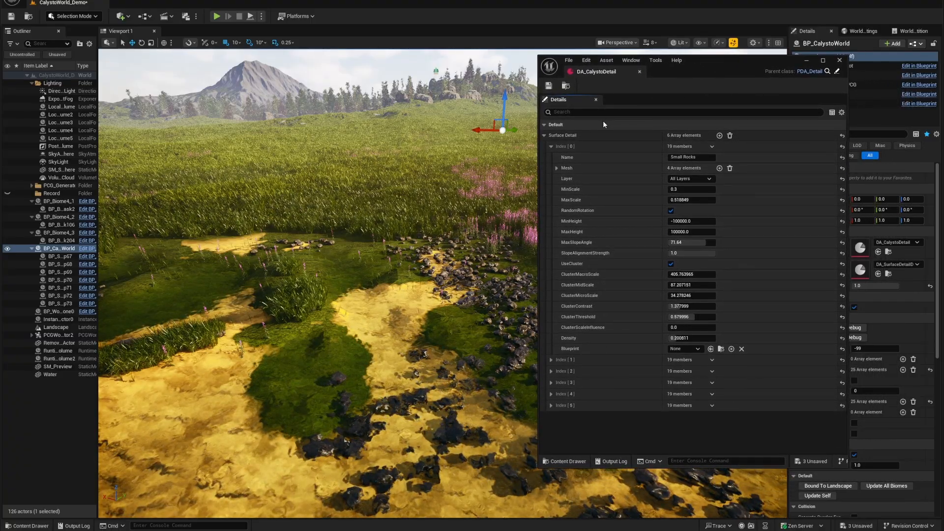
Step: Expand the Small Rocks Water Level entry of Surface Detail instead of Small Rocks, and set its MaxScale to 0.917316
{"action": "left_click", "coordinate": [550, 146]}
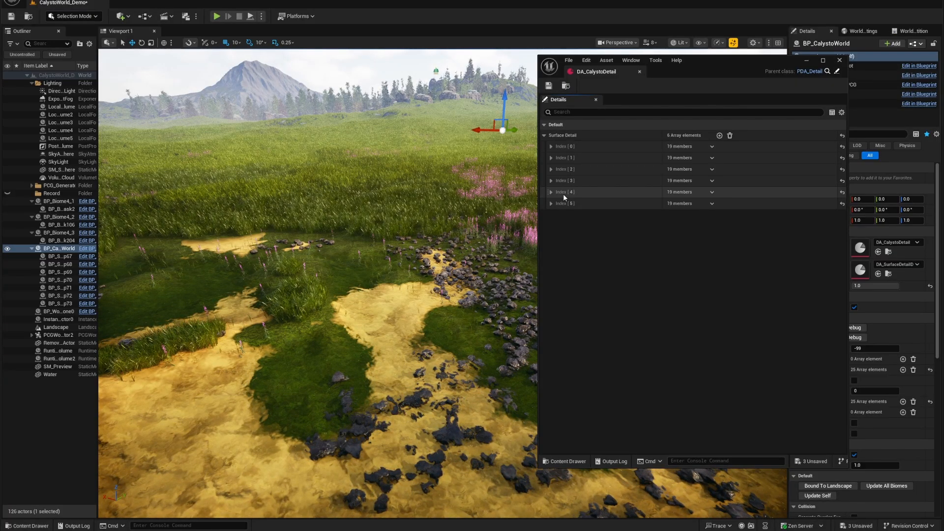
{"action": "left_click", "coordinate": [551, 157]}
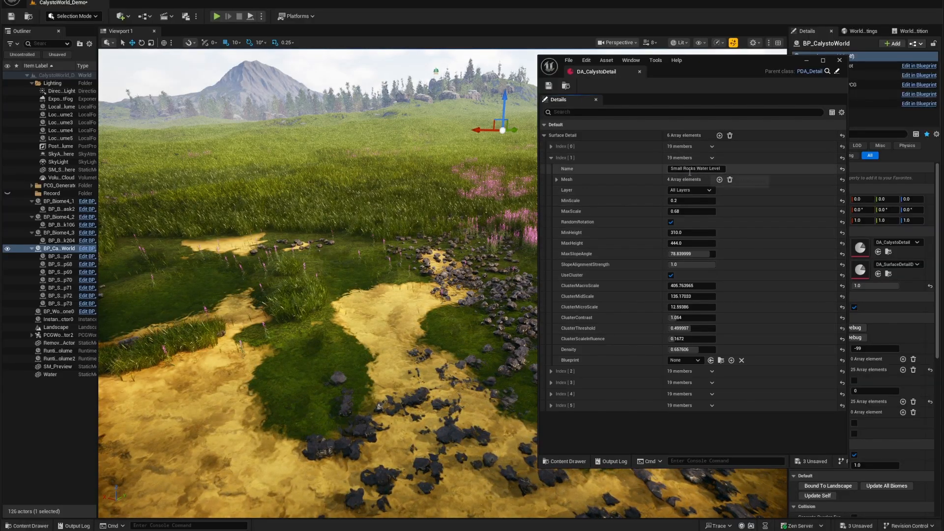
{"action": "mouse_move", "coordinate": [423, 236]}
{"action": "right_mouse_down"}
{"action": "mouse_move", "coordinate": [424, 320]}
{"action": "mouse_move", "coordinate": [435, 300]}
{"action": "mouse_move", "coordinate": [412, 249]}
{"action": "right_mouse_up"}
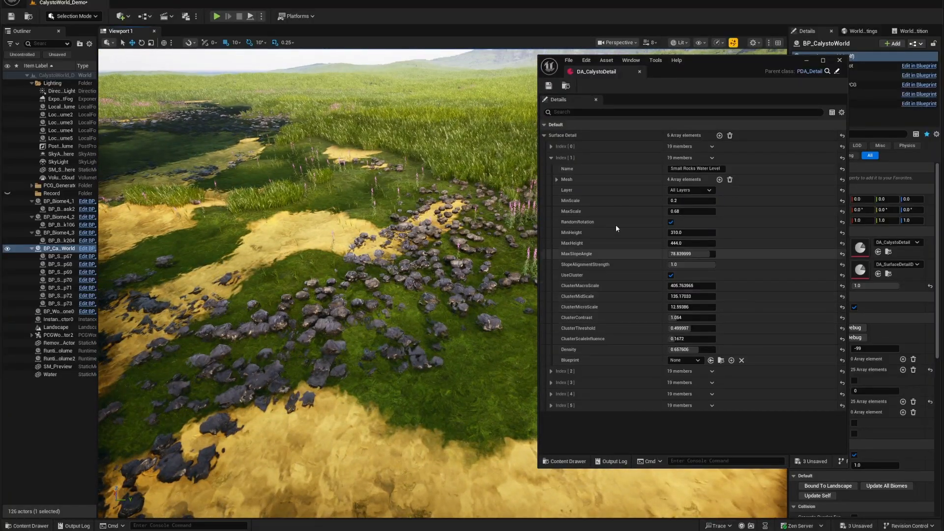
{"action": "mouse_move", "coordinate": [686, 211]}
{"action": "left_mouse_down"}
{"action": "mouse_move", "coordinate": [696, 211]}
{"action": "mouse_move", "coordinate": [686, 211]}
{"action": "left_mouse_up"}
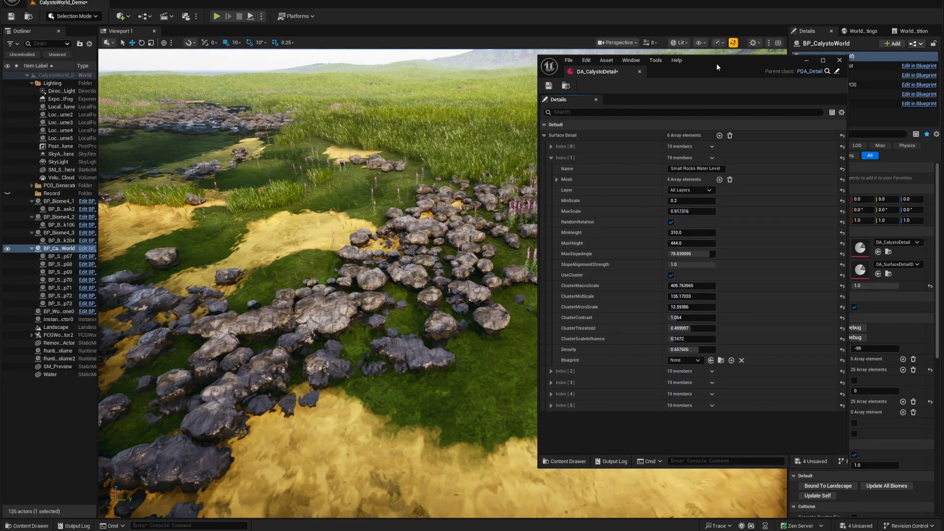
Step: Open the runtime scatter graph of the PCG-Runtime component and set its HiGen default grid size to 12800
{"action": "left_click_drag", "start_coordinate": [719, 63], "coordinate": [536, 80]}
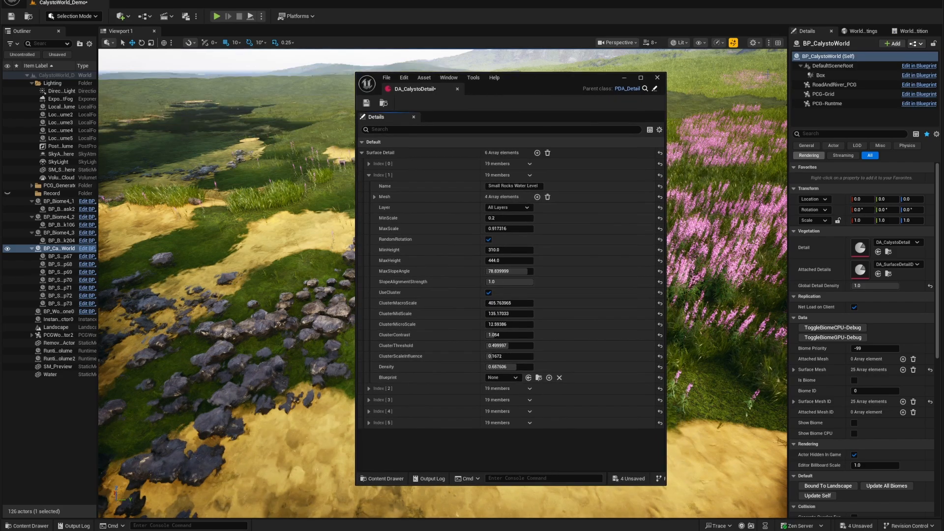
{"action": "left_click", "coordinate": [833, 104]}
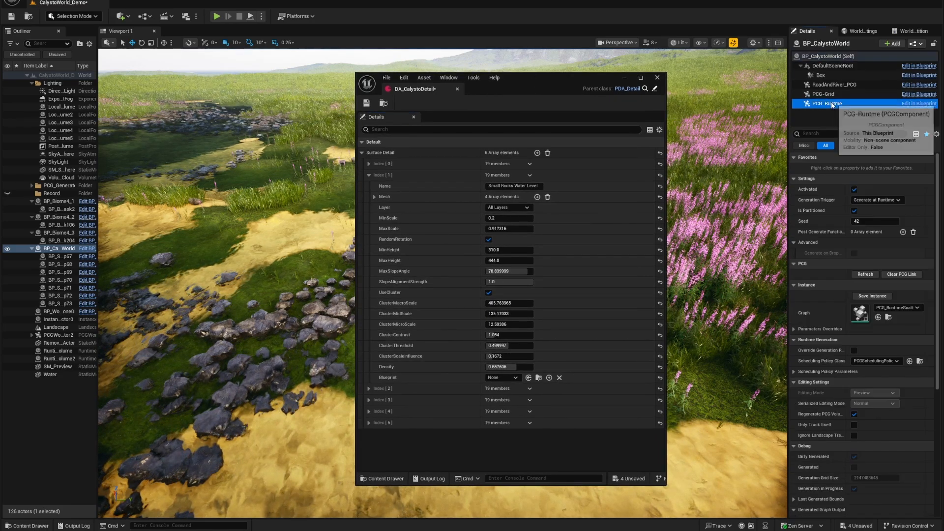
{"action": "double_click", "coordinate": [859, 312]}
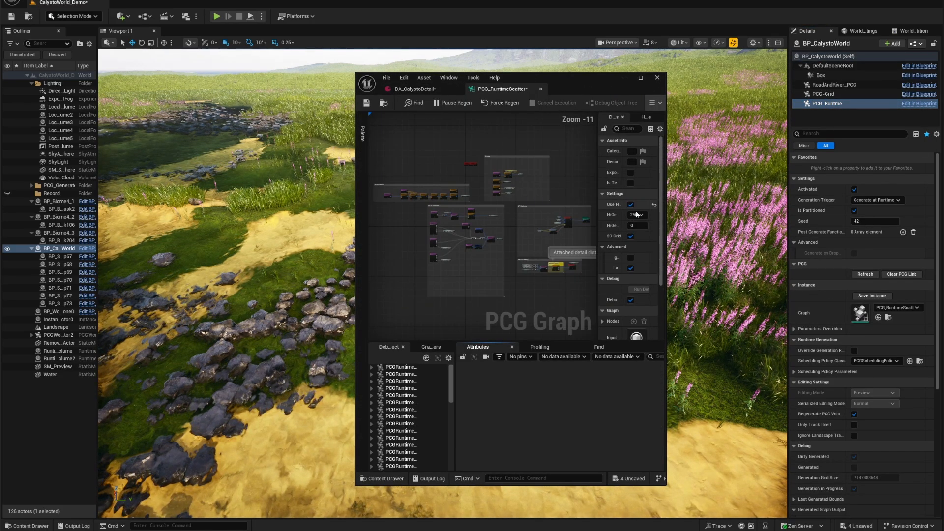
{"action": "left_click_drag", "start_coordinate": [665, 197], "coordinate": [778, 198]}
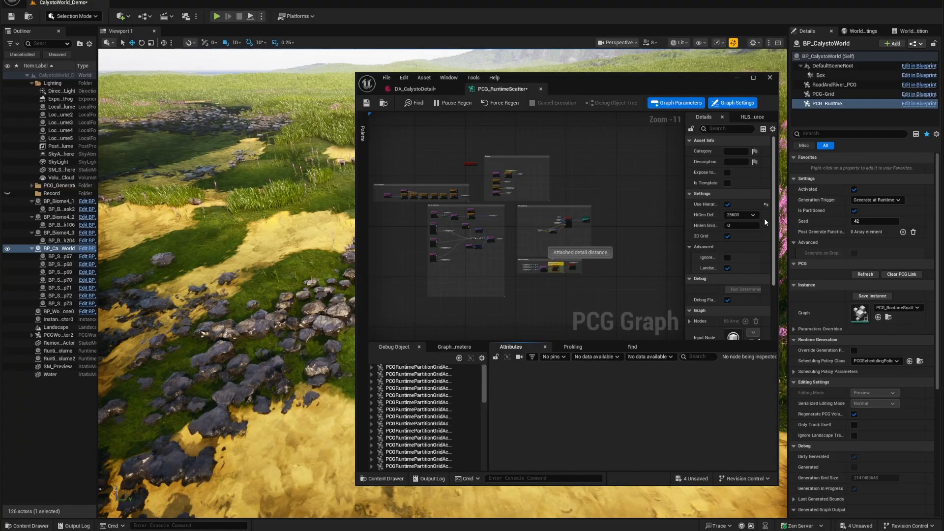
{"action": "left_click", "coordinate": [740, 214]}
{"action": "left_click", "coordinate": [733, 259]}
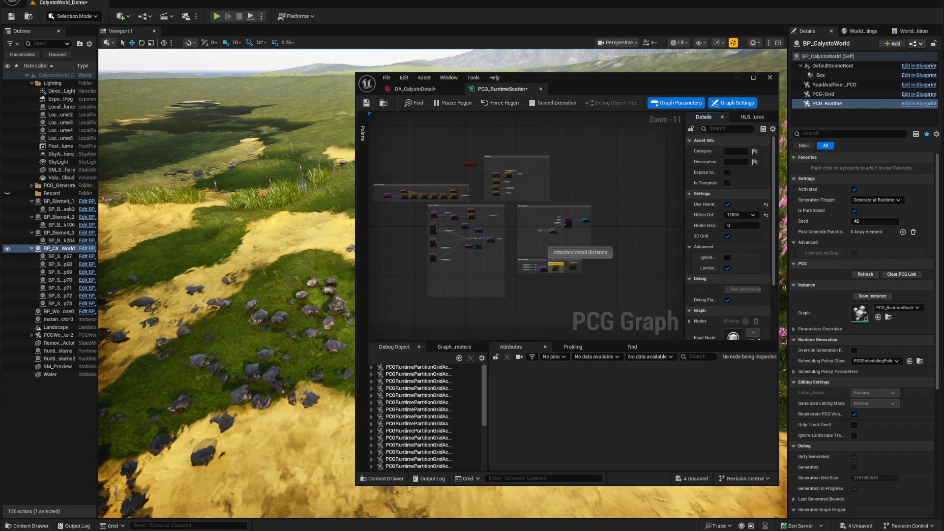
Step: Change Num Elements on the Adjust detail density node inside the ground detail generator subgraph, and save that graph
{"action": "scroll", "coordinate": [570, 221], "scroll_direction": "up", "scroll_amount": 7}
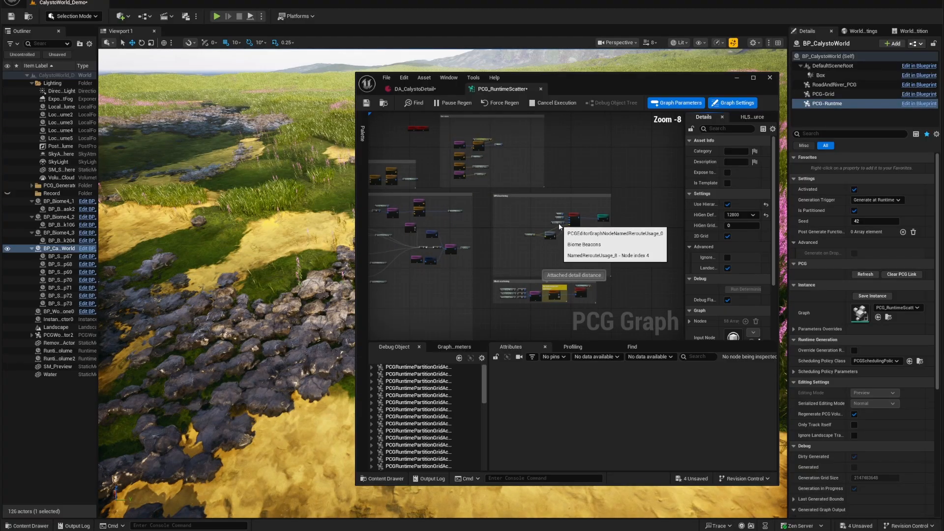
{"action": "double_click", "coordinate": [603, 200]}
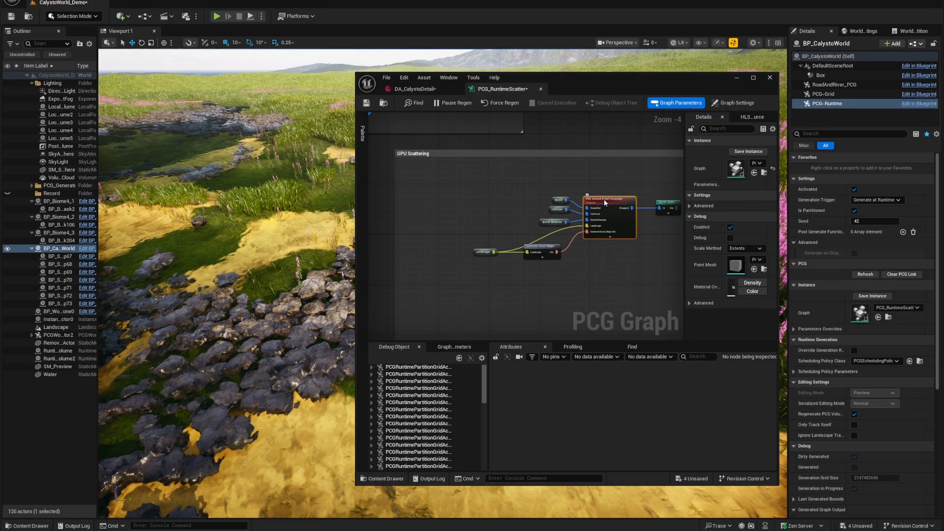
{"action": "left_click", "coordinate": [497, 190]}
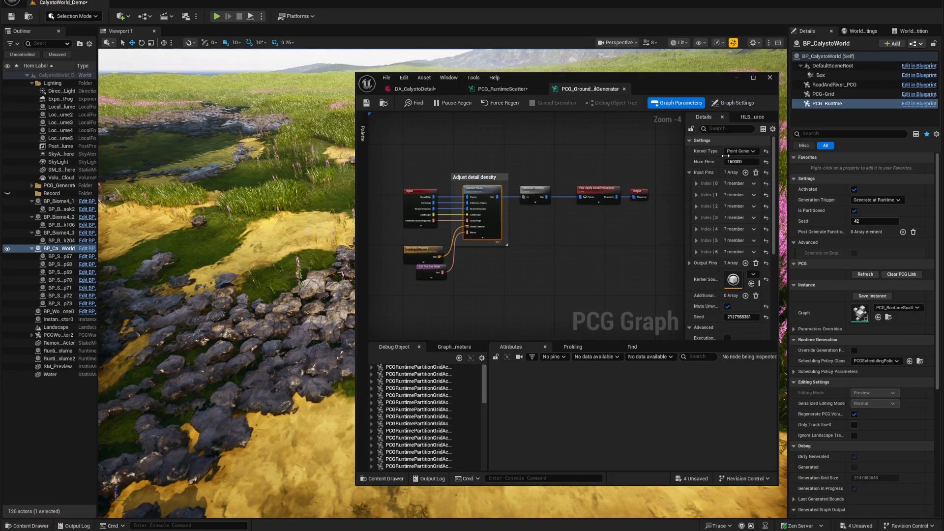
{"action": "left_click", "coordinate": [734, 161]}
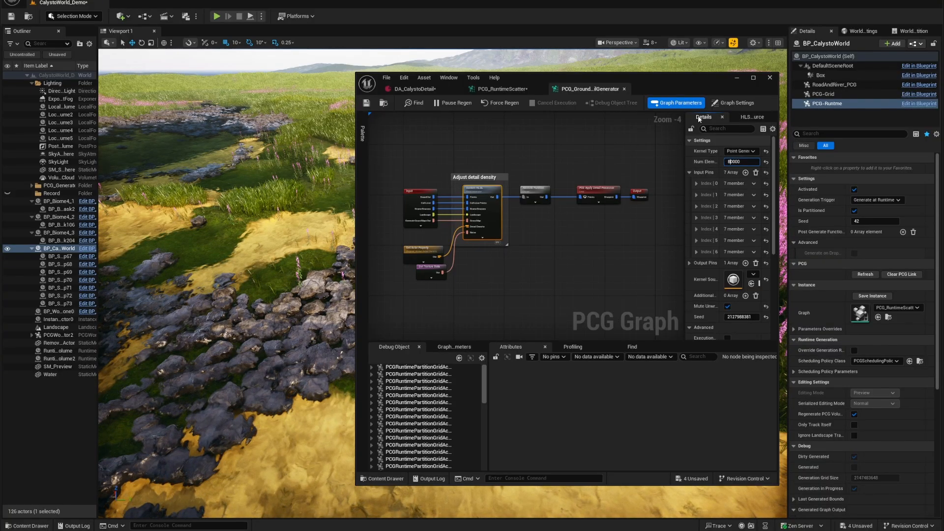
{"action": "left_click", "coordinate": [564, 167]}
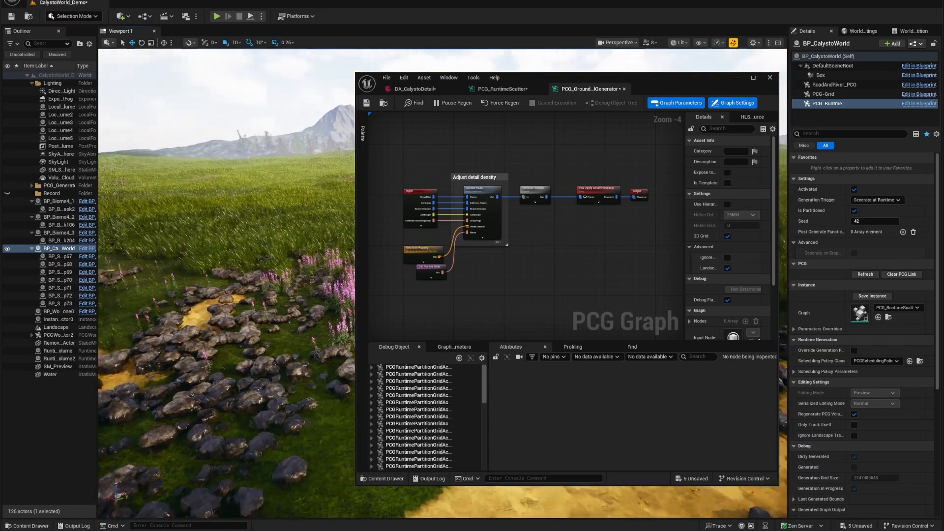
{"action": "left_click", "coordinate": [478, 198]}
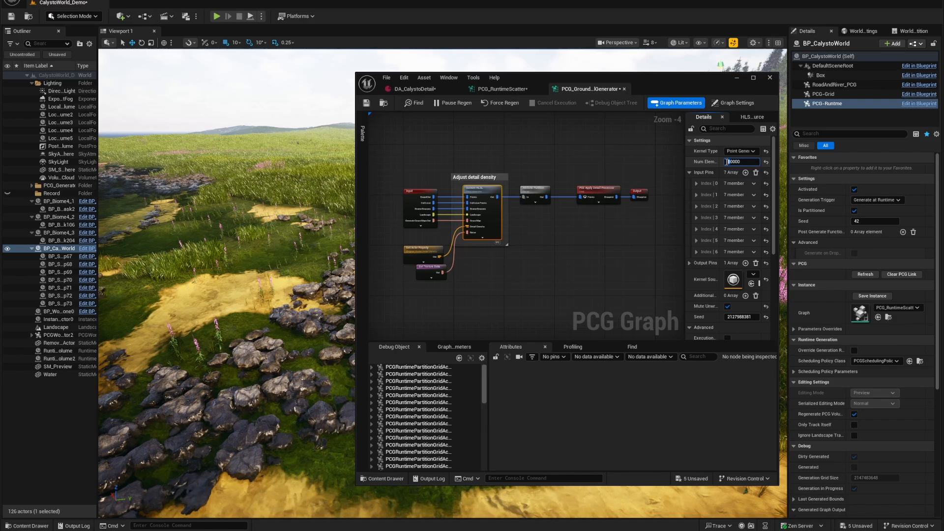
{"action": "left_click", "coordinate": [573, 163]}
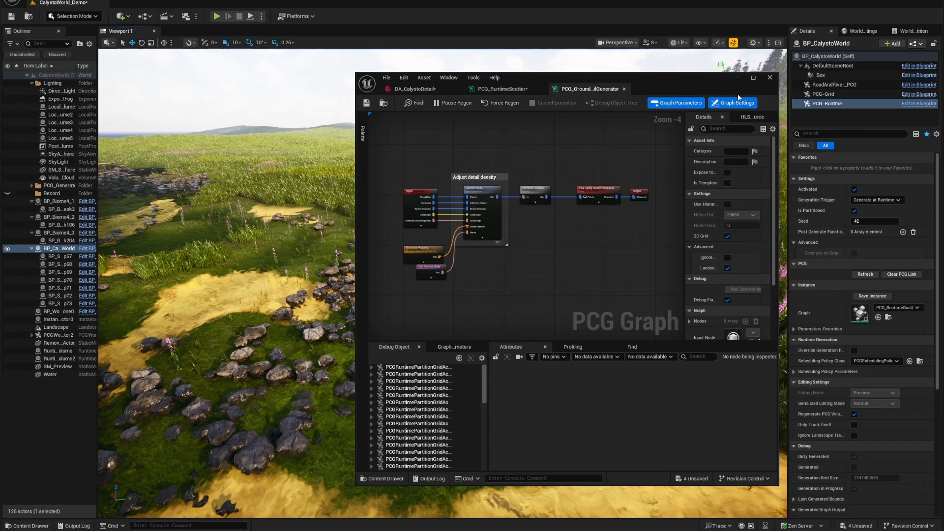
Step: Check the scattered rocks in the unobstructed viewport, then bring back the DA_CalystoDetail settings beside the view
{"action": "left_click", "coordinate": [737, 78]}
{"action": "right_click_drag", "start_coordinate": [472, 265], "coordinate": [531, 293]}
{"action": "mouse_move", "coordinate": [631, 530]}
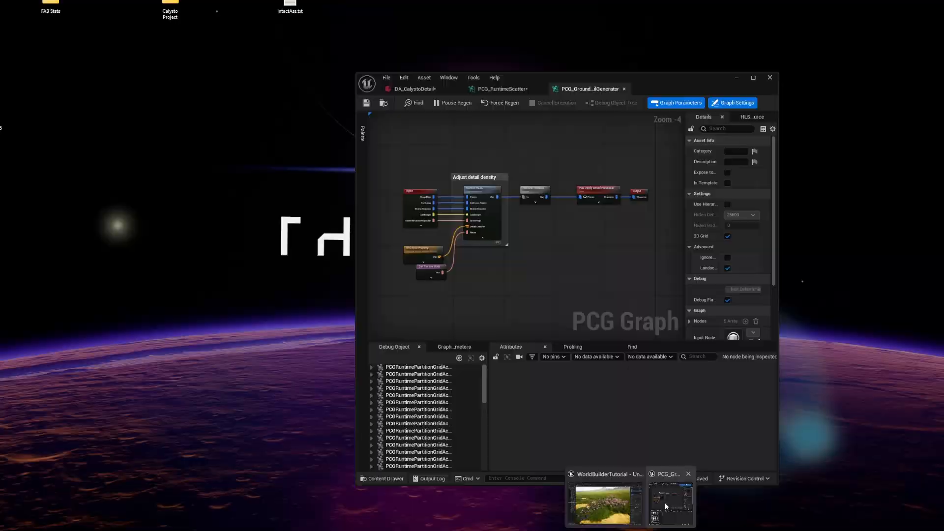
{"action": "left_click", "coordinate": [665, 502]}
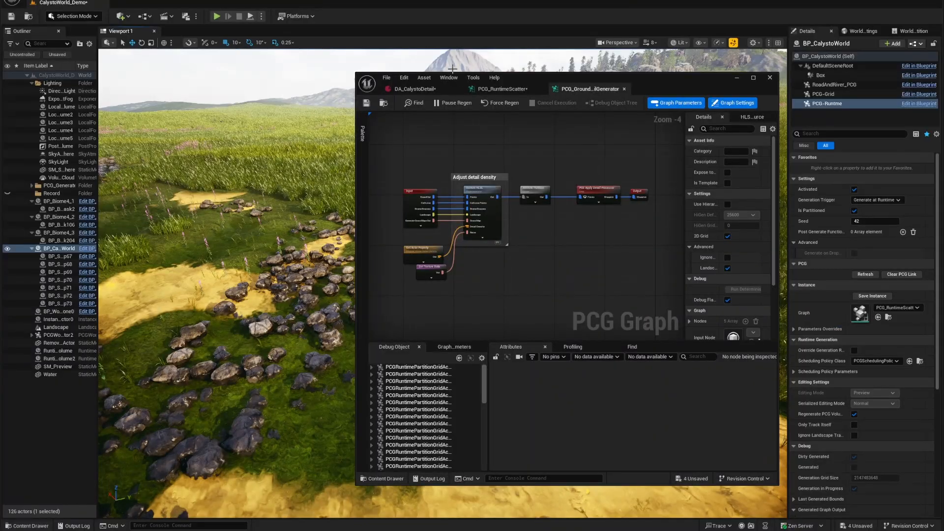
{"action": "left_click", "coordinate": [414, 89]}
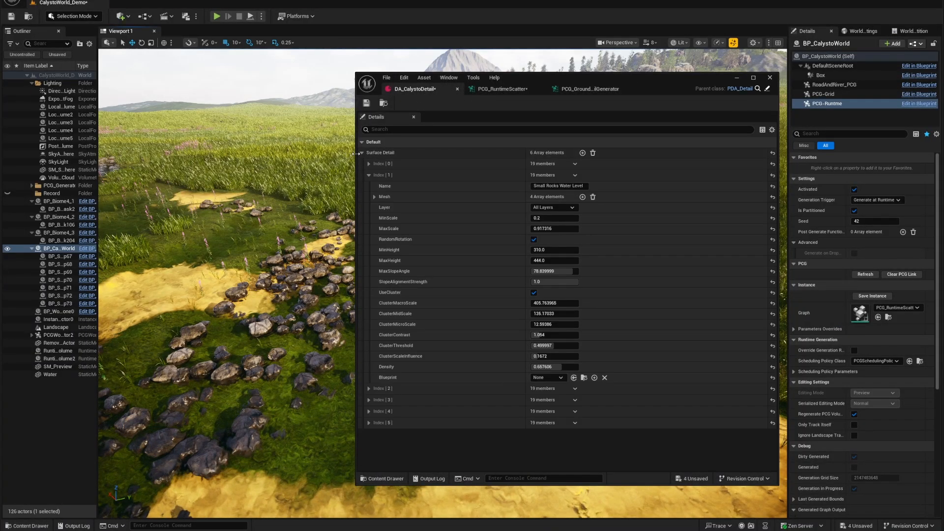
{"action": "left_click_drag", "start_coordinate": [548, 78], "coordinate": [839, 62]}
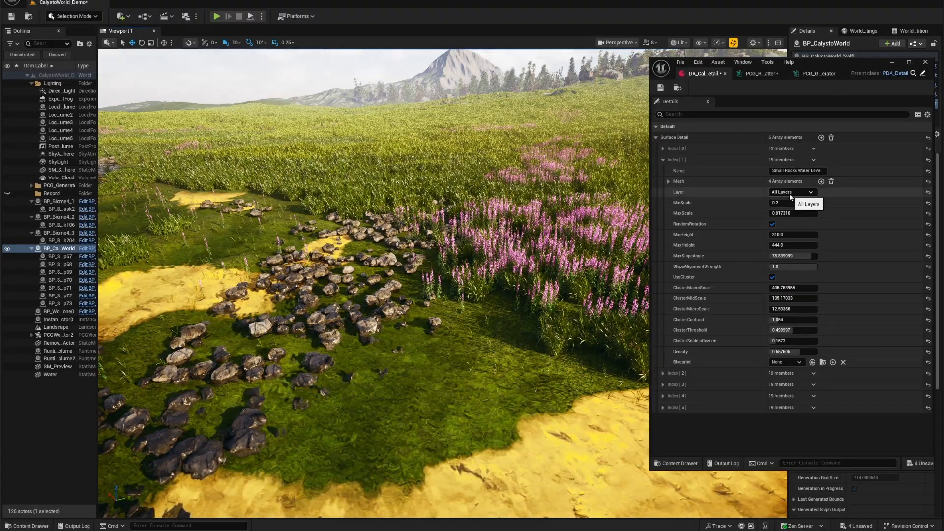
Step: Examine the mesh list of the Small Rocks Water Level entry and the rock meshes in the Vegetation Meshes folder
{"action": "left_click", "coordinate": [668, 181]}
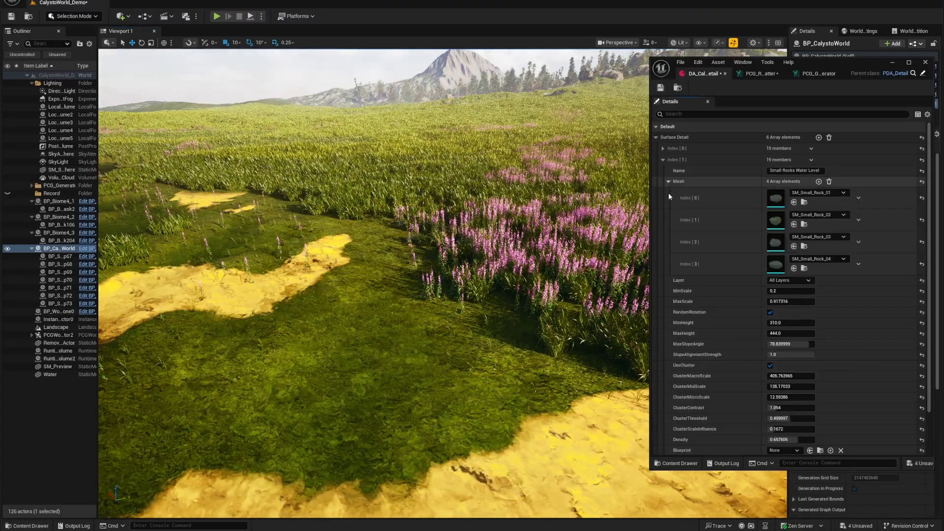
{"action": "left_click", "coordinate": [804, 203]}
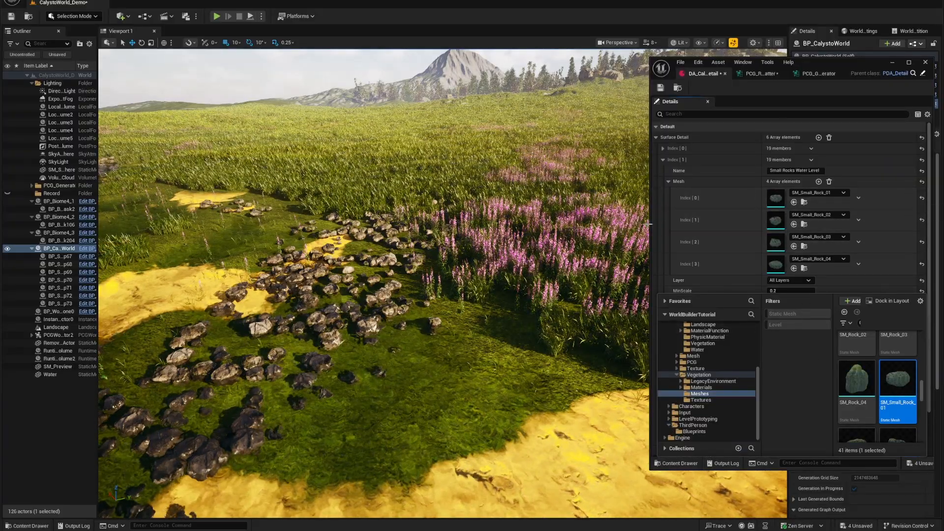
{"action": "left_click_drag", "start_coordinate": [651, 223], "coordinate": [521, 223]}
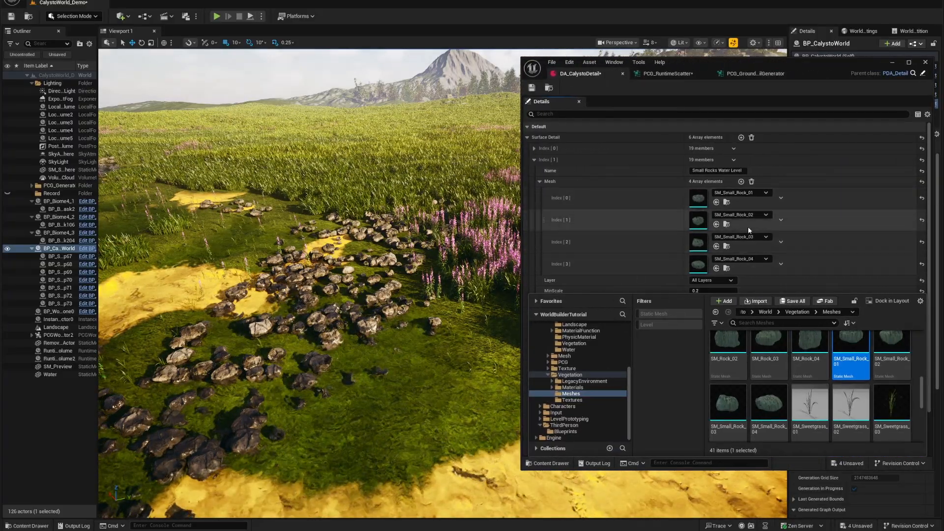
{"action": "left_click", "coordinate": [771, 405]}
{"action": "left_click", "coordinate": [734, 345], "text": "shift"}
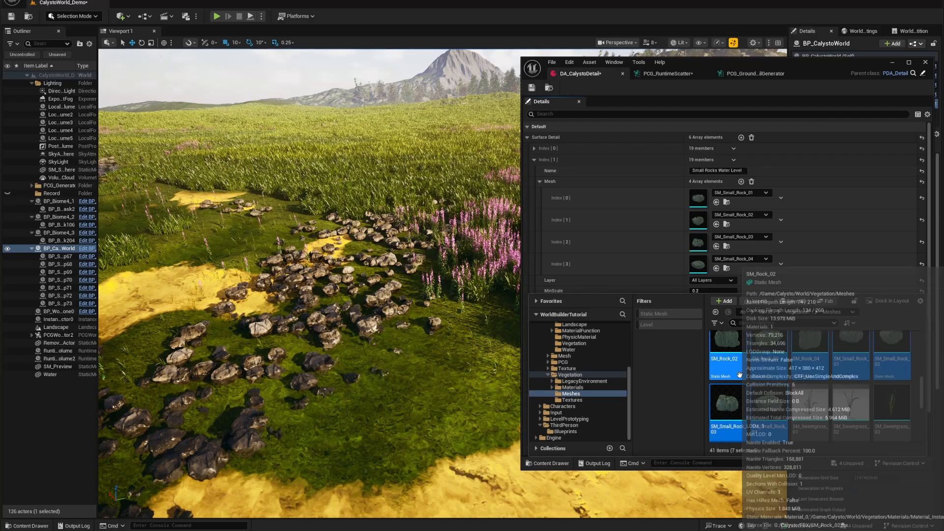
{"action": "left_click_drag", "start_coordinate": [723, 346], "coordinate": [600, 245]}
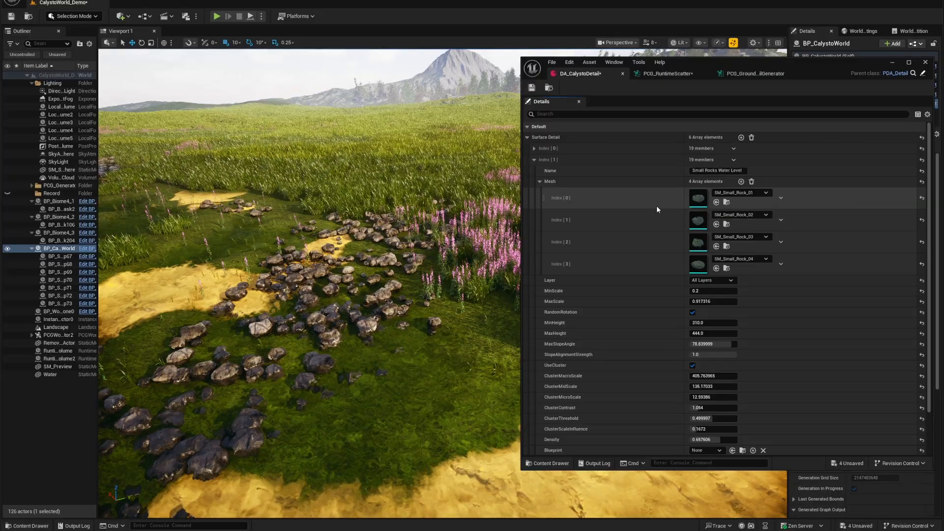
{"action": "scroll", "coordinate": [669, 217], "scroll_direction": "down", "scroll_amount": 2}
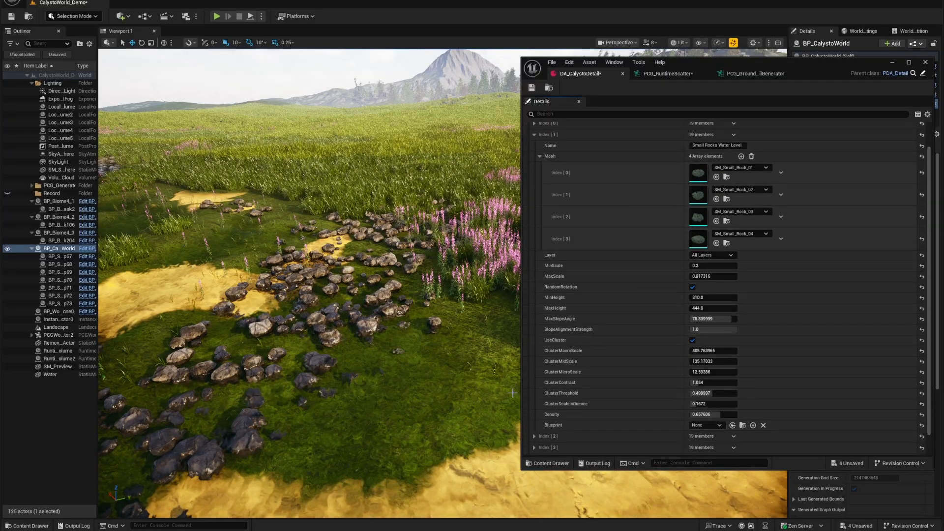
{"action": "left_click", "coordinate": [540, 157]}
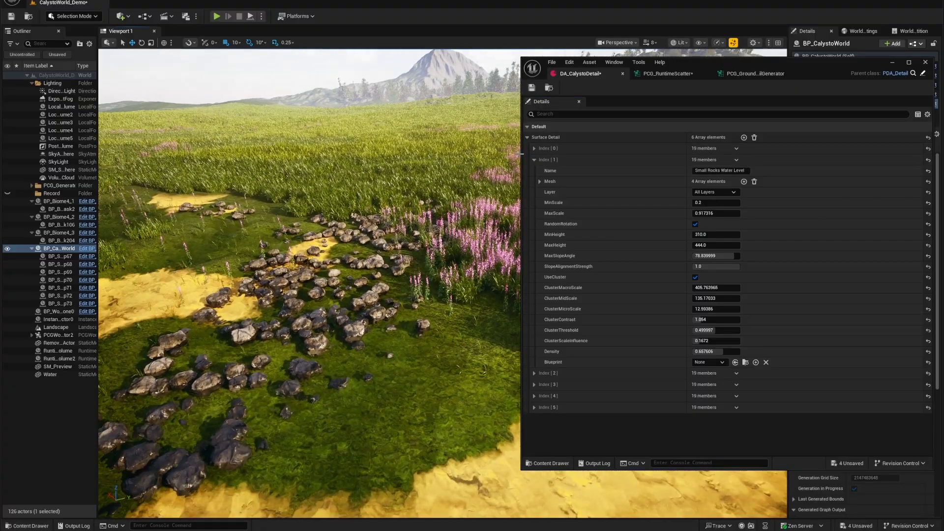
Step: Examine how the water-level rocks spread across the sandy and grassy ground, with the entry's settings kept alongside
{"action": "left_click_drag", "start_coordinate": [520, 154], "coordinate": [682, 147]}
{"action": "right_click_drag", "start_coordinate": [442, 256], "coordinate": [363, 255]}
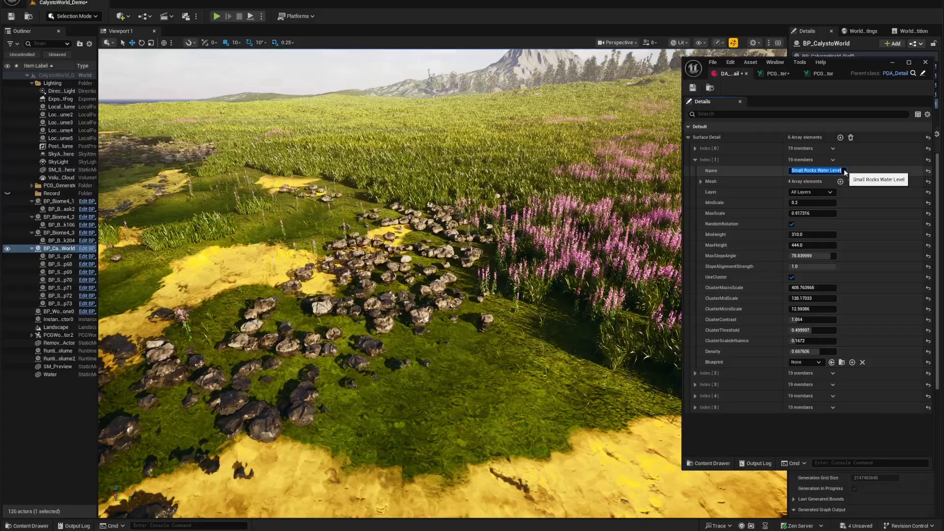
{"action": "right_click_drag", "start_coordinate": [497, 225], "coordinate": [172, 231]}
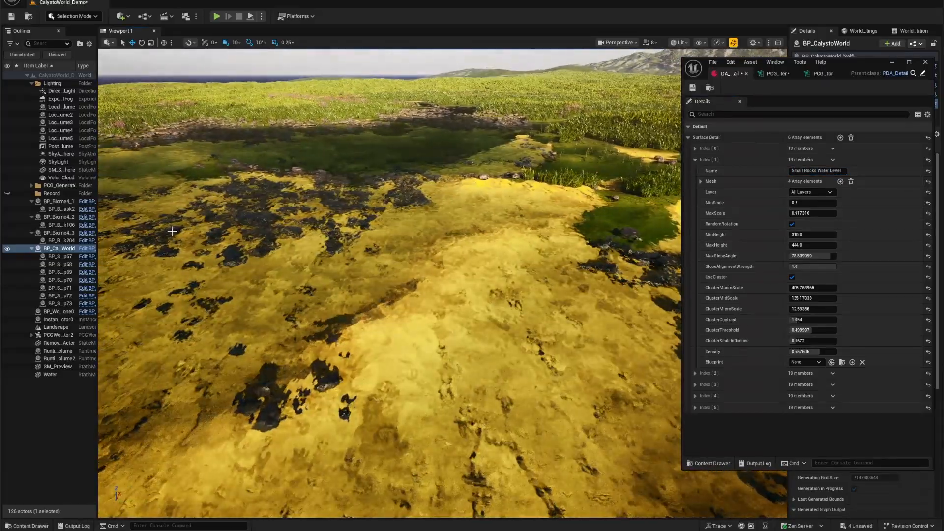
{"action": "right_click_drag", "start_coordinate": [456, 265], "coordinate": [605, 246]}
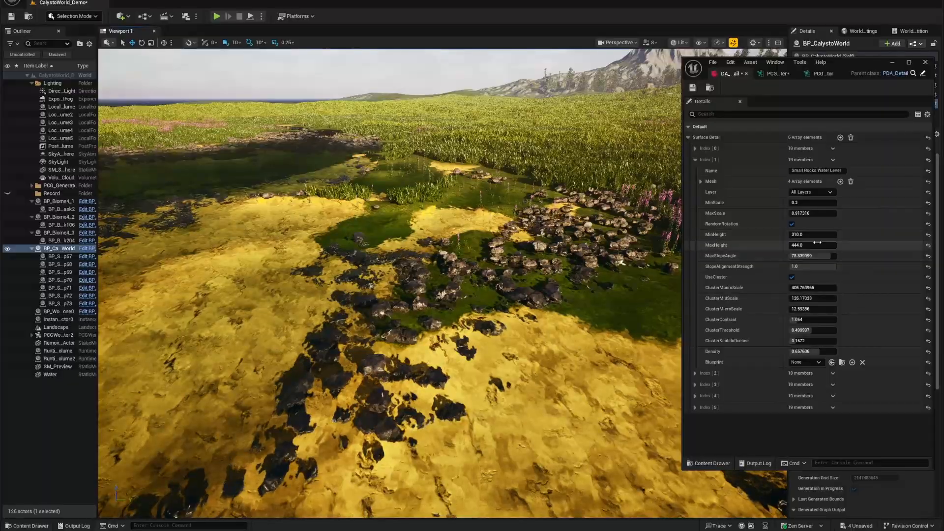
{"action": "key", "text": "d"}
{"action": "right_click_drag", "start_coordinate": [462, 219], "coordinate": [492, 221]}
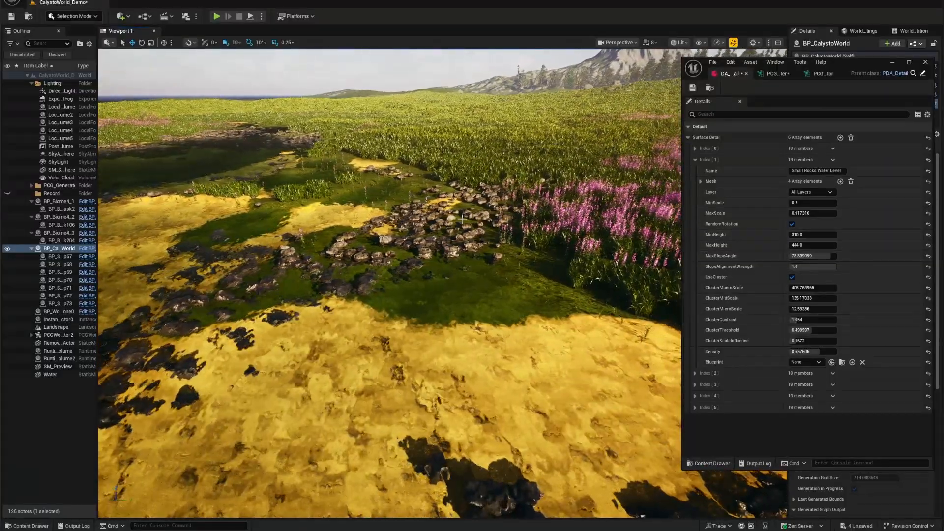
{"action": "right_click_drag", "start_coordinate": [438, 252], "coordinate": [486, 253]}
{"action": "key", "text": "w"}
{"action": "key", "text": "s"}
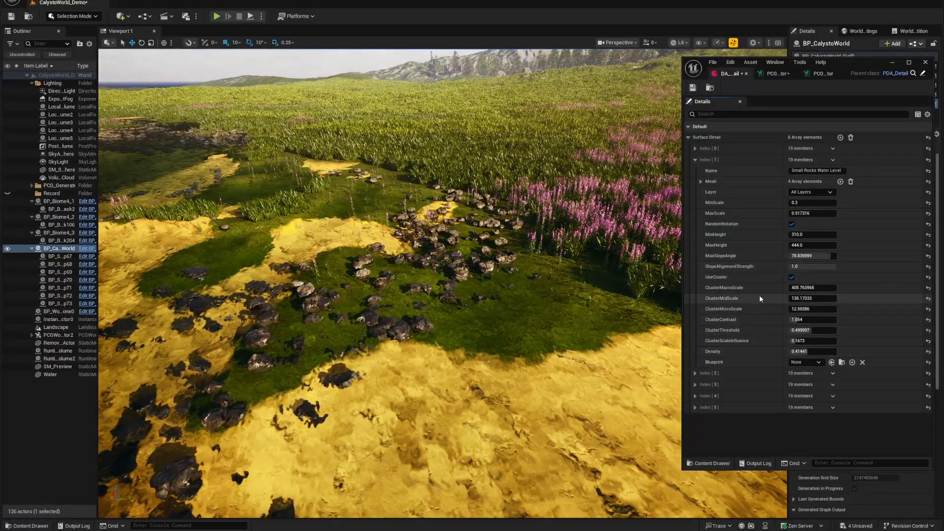
Step: Compare the water-level rock spread with UseCluster disabled, then enable UseCluster again
{"action": "left_click", "coordinate": [792, 277]}
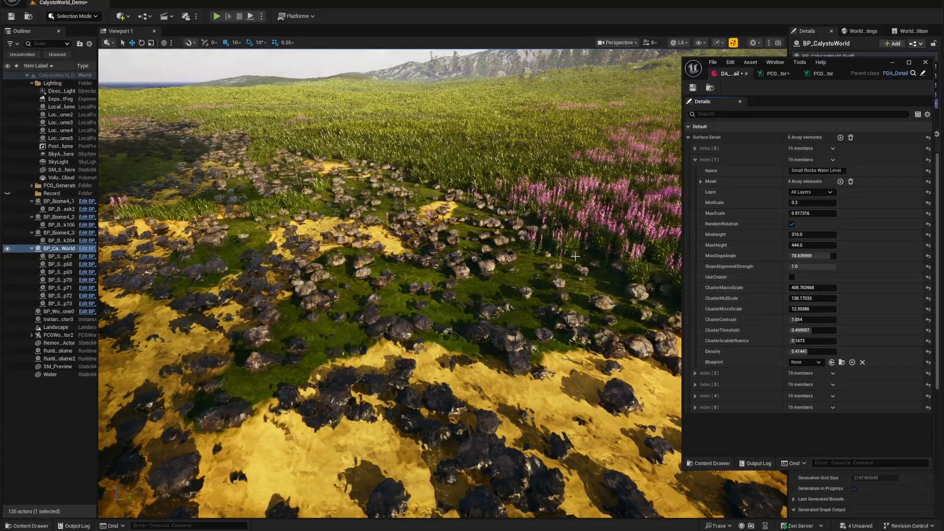
{"action": "right_click_drag", "start_coordinate": [572, 253], "coordinate": [590, 227]}
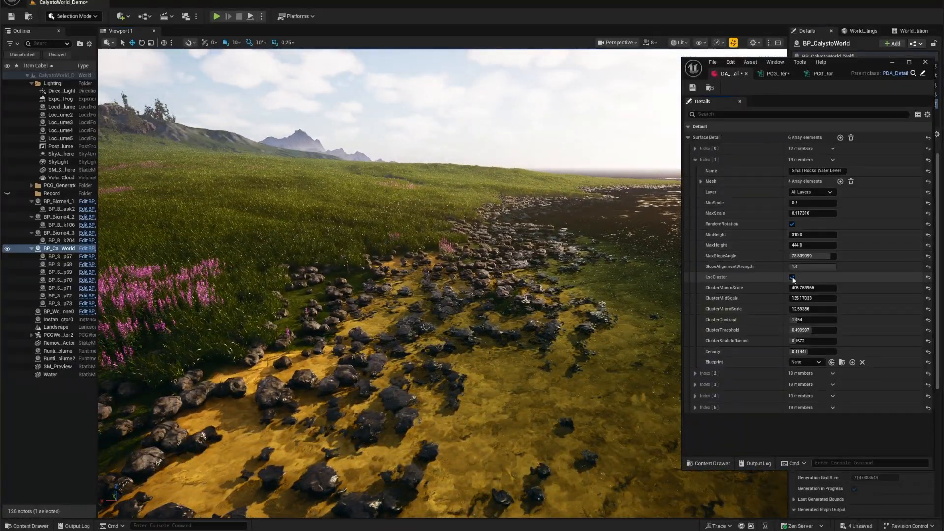
{"action": "right_click_drag", "start_coordinate": [637, 279], "coordinate": [550, 258]}
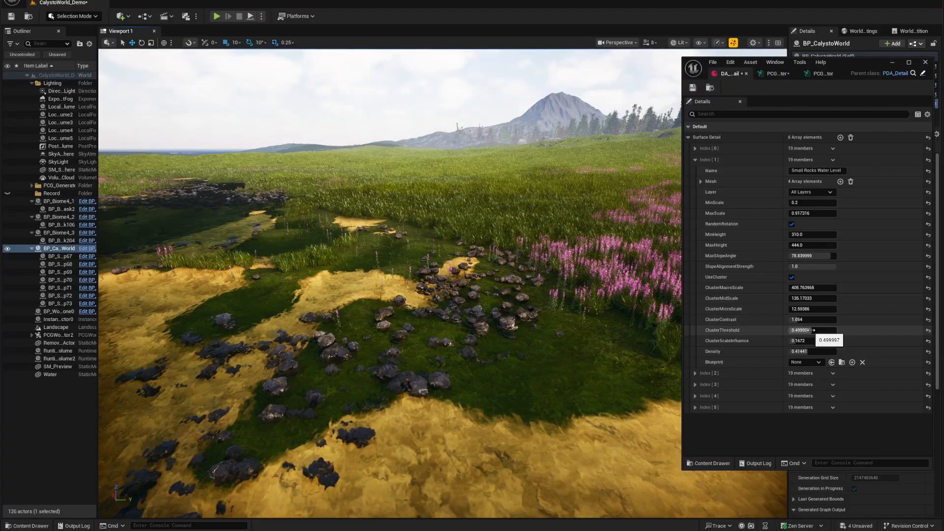
Step: For Small Rocks Water Level, set ClusterThreshold to about 0.57, ClusterMacroScale to about 572 and ClusterMidScale to about 186
{"action": "left_click_drag", "start_coordinate": [818, 329], "coordinate": [813, 330]}
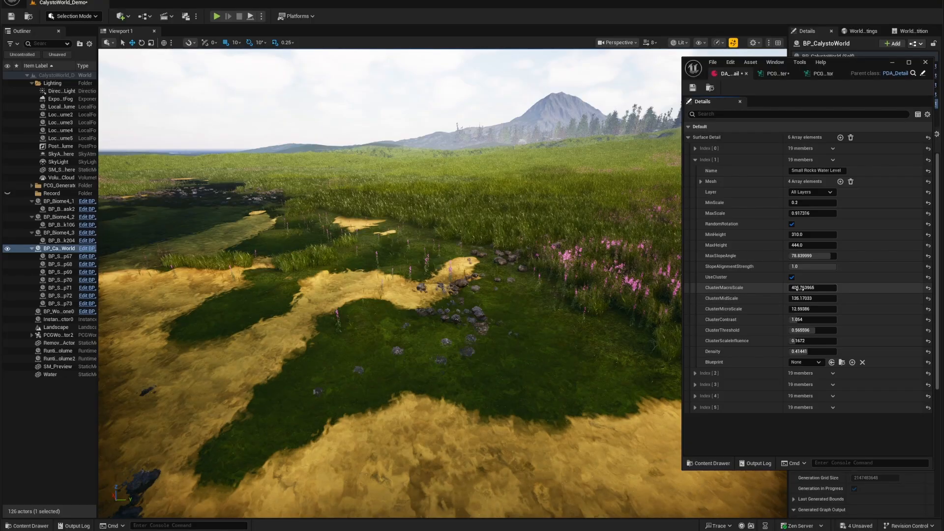
{"action": "left_click_drag", "start_coordinate": [798, 289], "coordinate": [799, 288]}
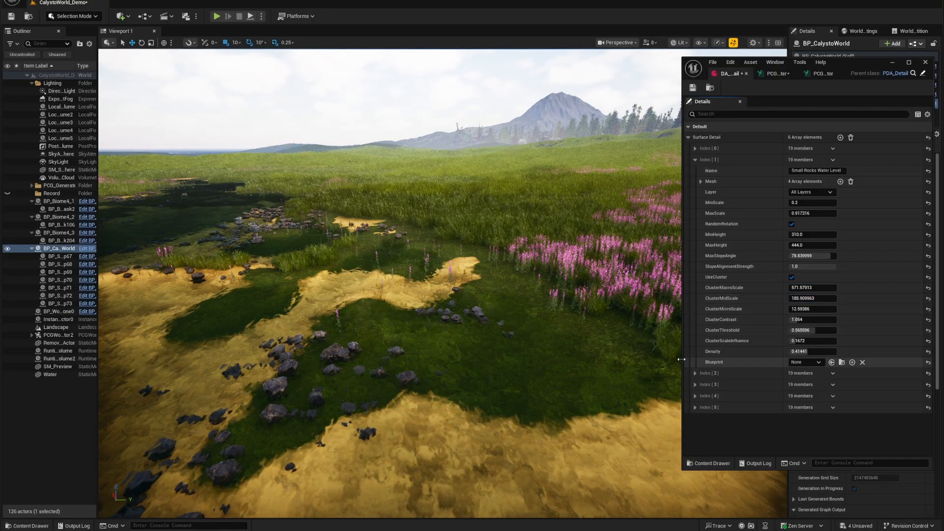
{"action": "right_click_drag", "start_coordinate": [507, 356], "coordinate": [541, 396]}
{"action": "key", "text": "d"}
{"action": "key", "text": "w"}
{"action": "mouse_move", "coordinate": [737, 343]}
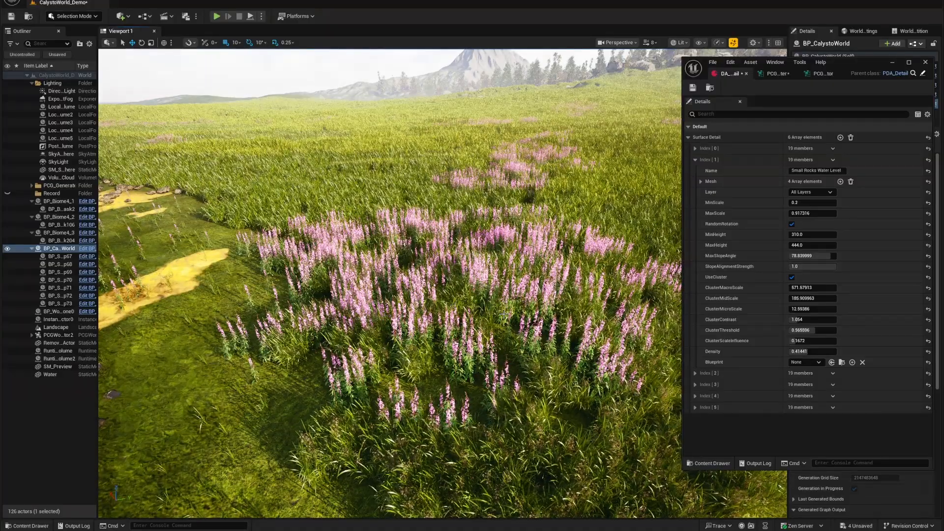
Step: Examine the Fireweed entry's settings and how its flower clusters spread across the meadow
{"action": "left_click", "coordinate": [695, 373]}
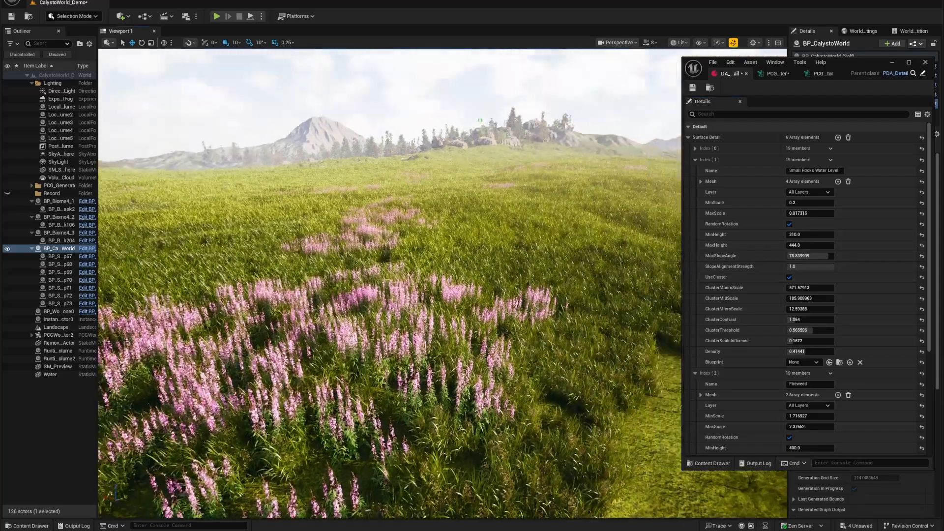
{"action": "key", "text": "s"}
{"action": "right_click_drag", "start_coordinate": [390, 231], "coordinate": [300, 250]}
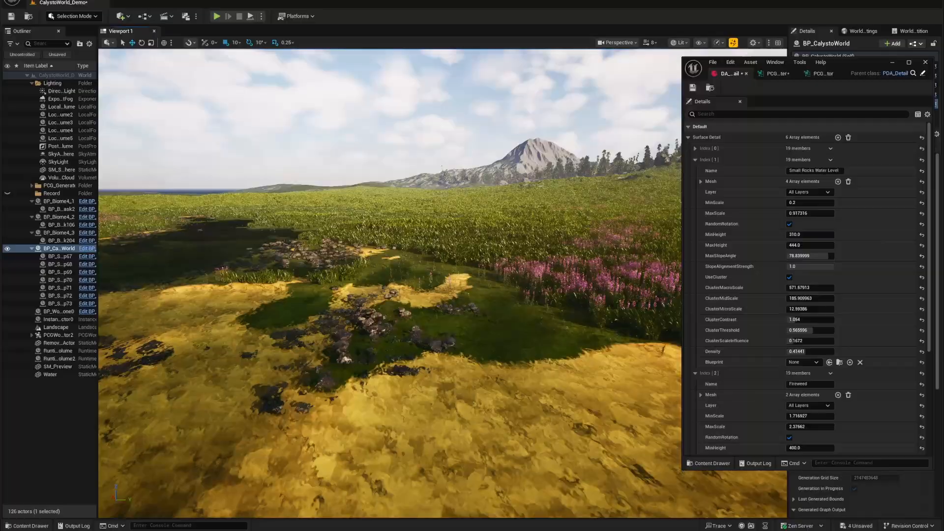
{"action": "key", "text": "w"}
{"action": "right_click_drag", "start_coordinate": [390, 284], "coordinate": [373, 295]}
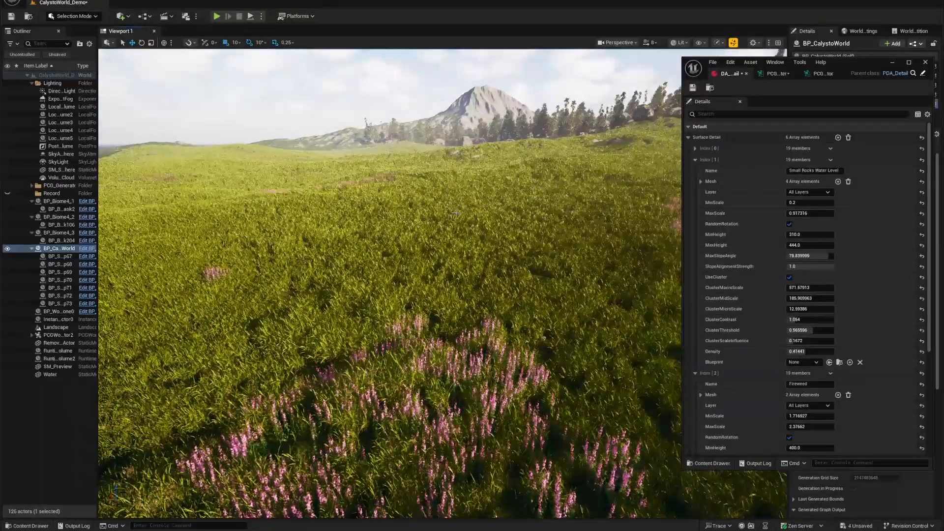
{"action": "left_click", "coordinate": [695, 160]}
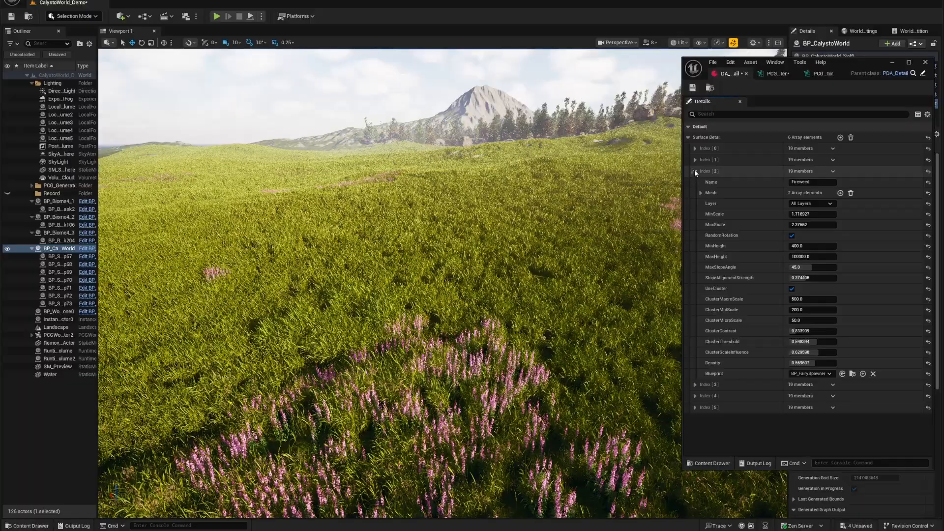
Step: Set the Grass Tall entry's MaxScale to about 6.84 and check the grass height across the meadow
{"action": "left_click", "coordinate": [694, 170]}
{"action": "left_click", "coordinate": [695, 182]}
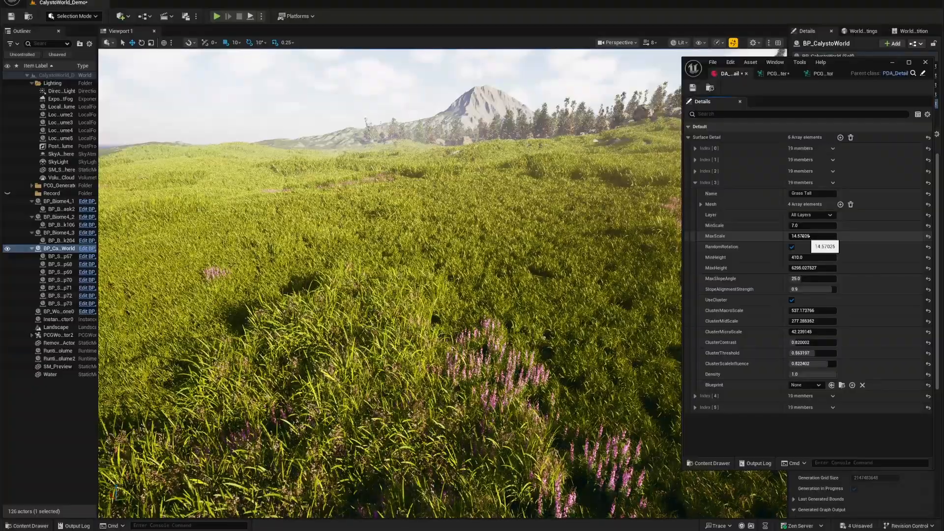
{"action": "left_click_drag", "start_coordinate": [805, 237], "coordinate": [812, 237]}
{"action": "right_click_drag", "start_coordinate": [505, 299], "coordinate": [555, 281]}
{"action": "key", "text": "w"}
{"action": "right_click_drag", "start_coordinate": [388, 282], "coordinate": [297, 312]}
{"action": "key", "text": "w"}
{"action": "mouse_move", "coordinate": [804, 372]}
{"action": "left_mouse_down"}
{"action": "mouse_move", "coordinate": [832, 373]}
{"action": "mouse_move", "coordinate": [809, 374]}
{"action": "left_mouse_up"}
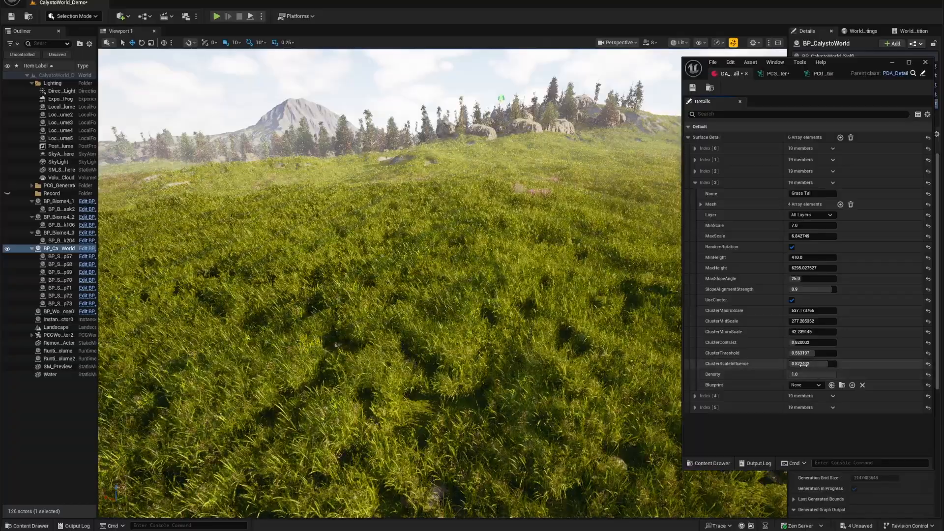
Step: Inspect the adjusted grass near the hillside rocks, then save the surface detail data asset and close its editor
{"action": "key", "text": "w"}
{"action": "mouse_move", "coordinate": [457, 331]}
{"action": "right_mouse_down"}
{"action": "mouse_move", "coordinate": [471, 336]}
{"action": "mouse_move", "coordinate": [449, 352]}
{"action": "mouse_move", "coordinate": [382, 325]}
{"action": "mouse_move", "coordinate": [445, 314]}
{"action": "mouse_move", "coordinate": [469, 329]}
{"action": "mouse_move", "coordinate": [464, 315]}
{"action": "mouse_move", "coordinate": [447, 312]}
{"action": "mouse_move", "coordinate": [438, 319]}
{"action": "mouse_move", "coordinate": [466, 331]}
{"action": "right_mouse_up"}
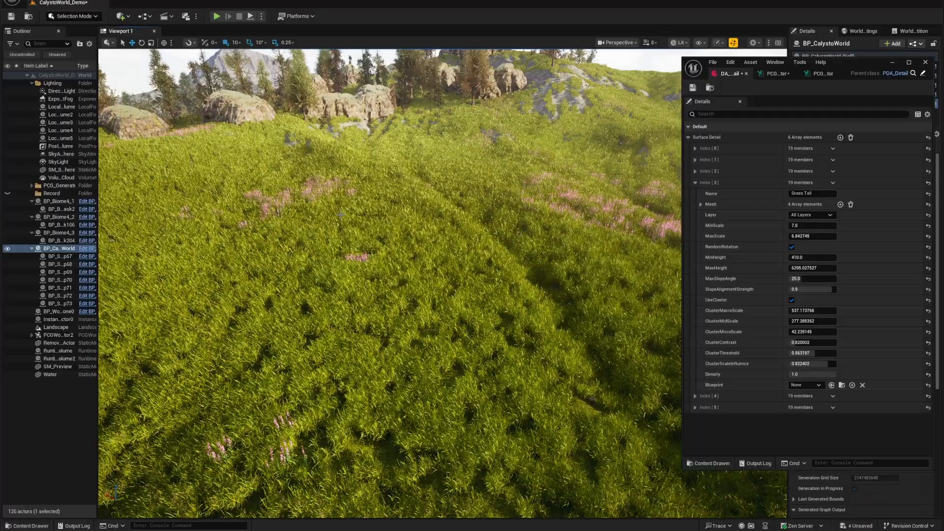
{"action": "left_click", "coordinate": [693, 88]}
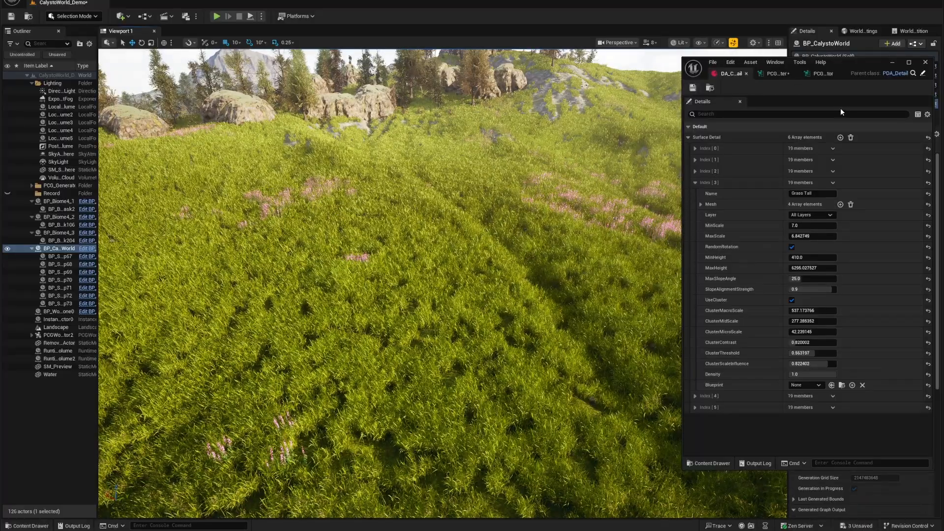
{"action": "left_click", "coordinate": [925, 62]}
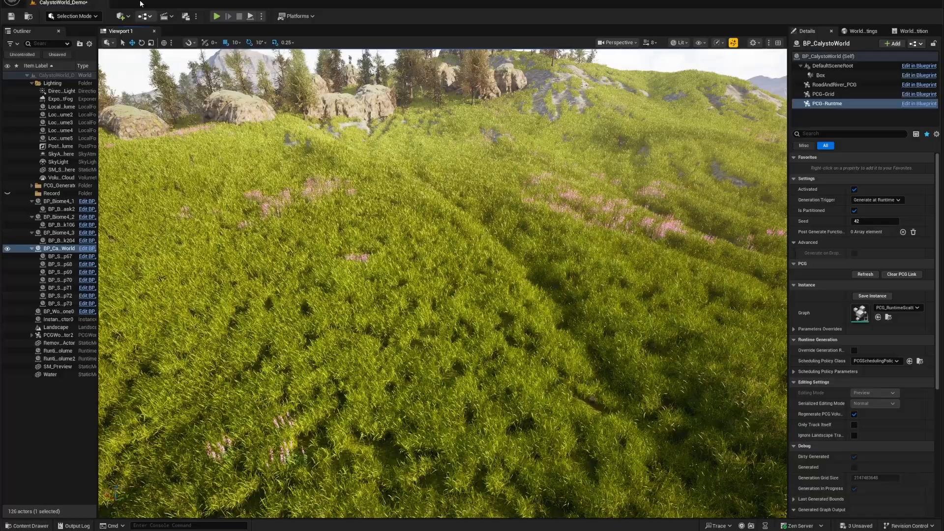
Step: Add a basic cube to the level and set its X and Y scale to 10
{"action": "left_click", "coordinate": [120, 17]}
{"action": "mouse_move", "coordinate": [149, 91]}
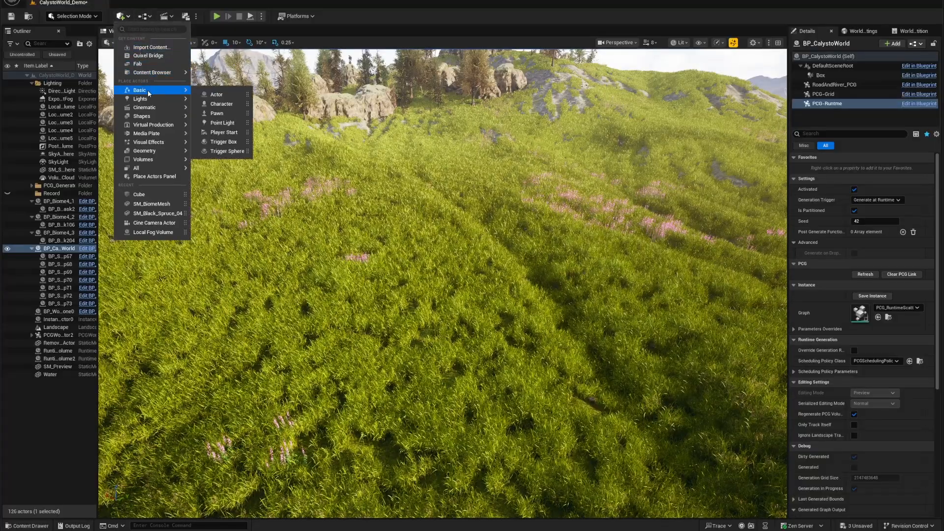
{"action": "mouse_move", "coordinate": [148, 117]}
{"action": "left_click", "coordinate": [215, 120]}
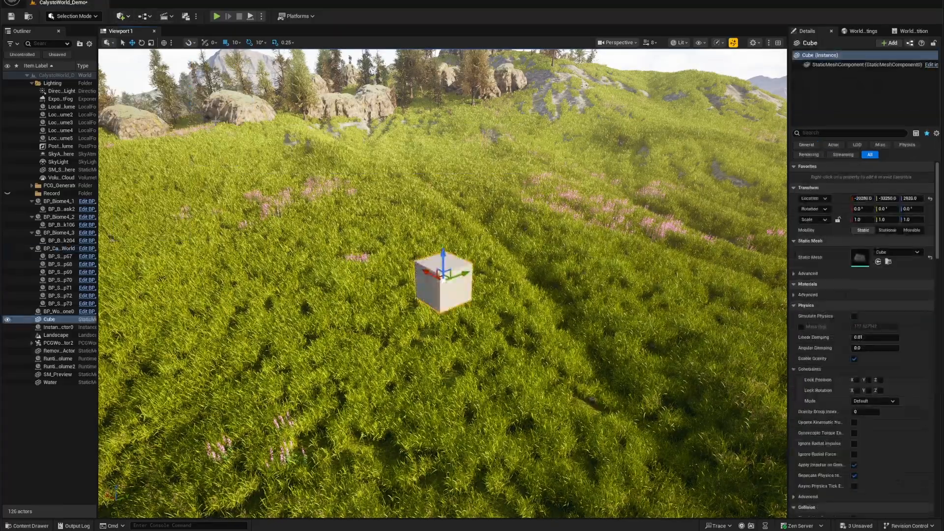
{"action": "left_click", "coordinate": [858, 218]}
{"action": "type", "text": "10"}
{"action": "key", "text": "Tab"}
{"action": "type", "text": "10"}
{"action": "key", "text": "Return"}
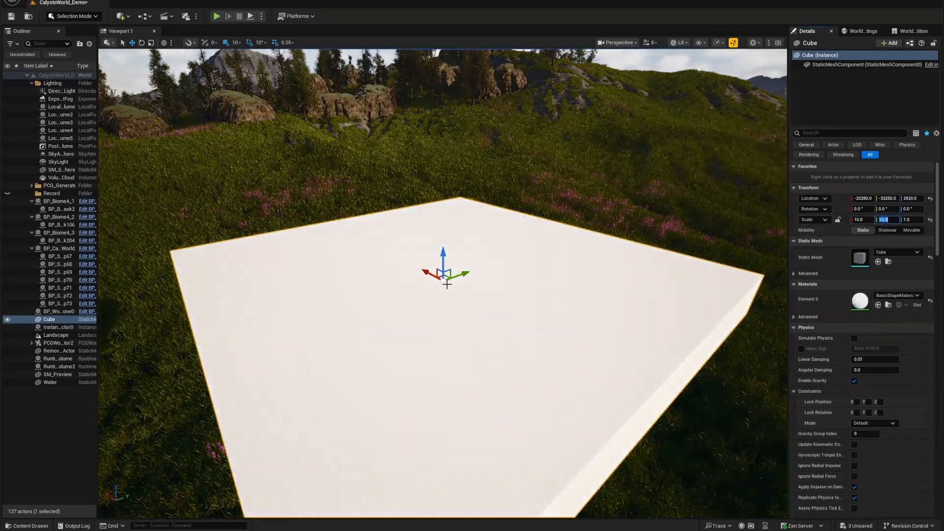
Step: Move the flattened cube just above the meadow, at about X -17870, Y -31730, Z 2300
{"action": "left_click_drag", "start_coordinate": [447, 274], "coordinate": [409, 184]}
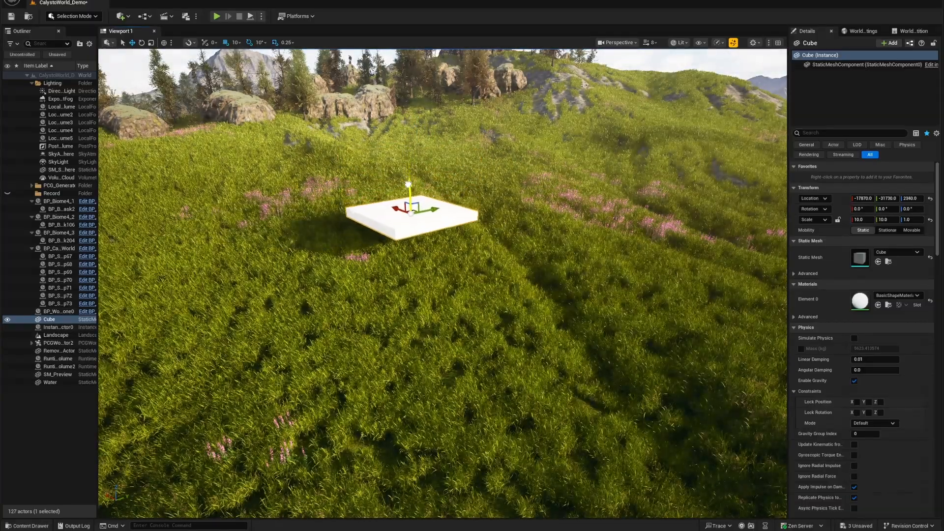
{"action": "right_click_drag", "start_coordinate": [409, 184], "coordinate": [361, 183]}
{"action": "key", "text": "w"}
Step: Run the BP_CalystoTags editor utility widget from the Calysto/Shared content folder
{"action": "key", "text": "ctrl+space"}
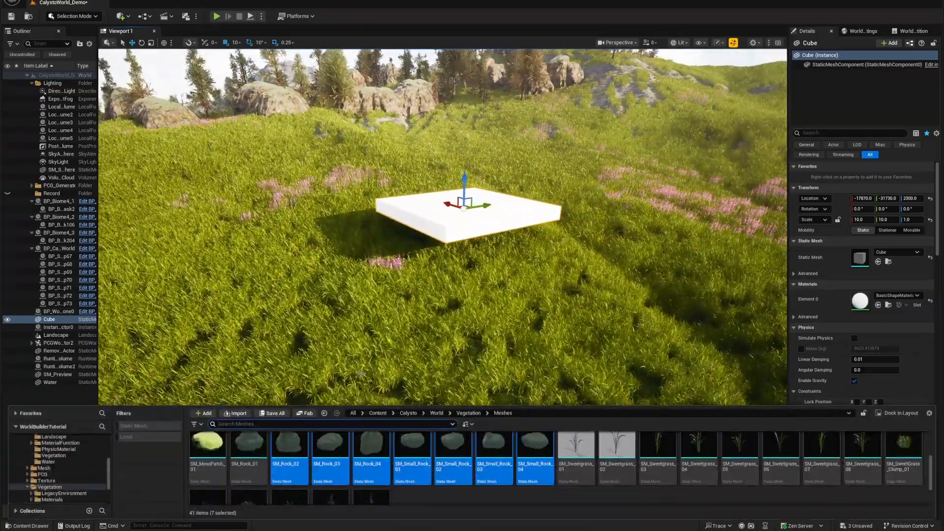
{"action": "left_click_drag", "start_coordinate": [580, 404], "coordinate": [580, 264]}
{"action": "left_click", "coordinate": [25, 327]}
{"action": "left_click", "coordinate": [23, 320]}
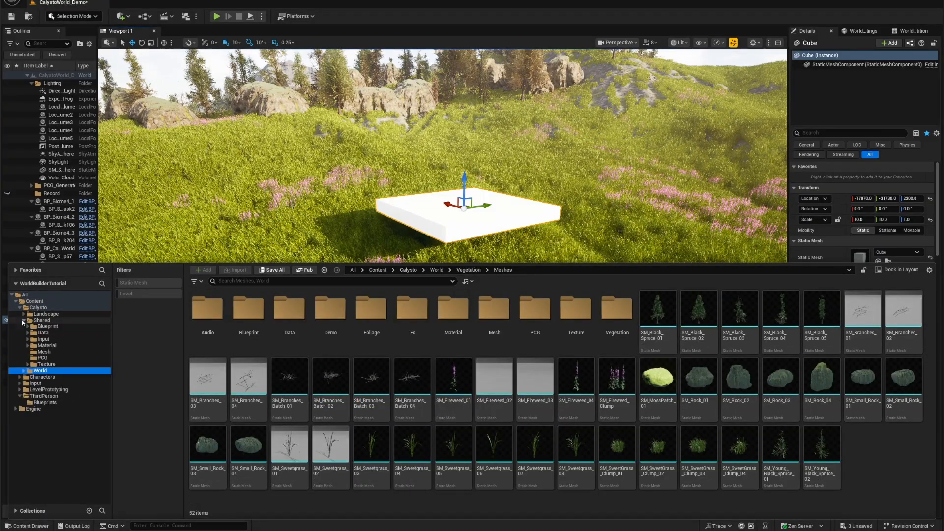
{"action": "left_click", "coordinate": [49, 326]}
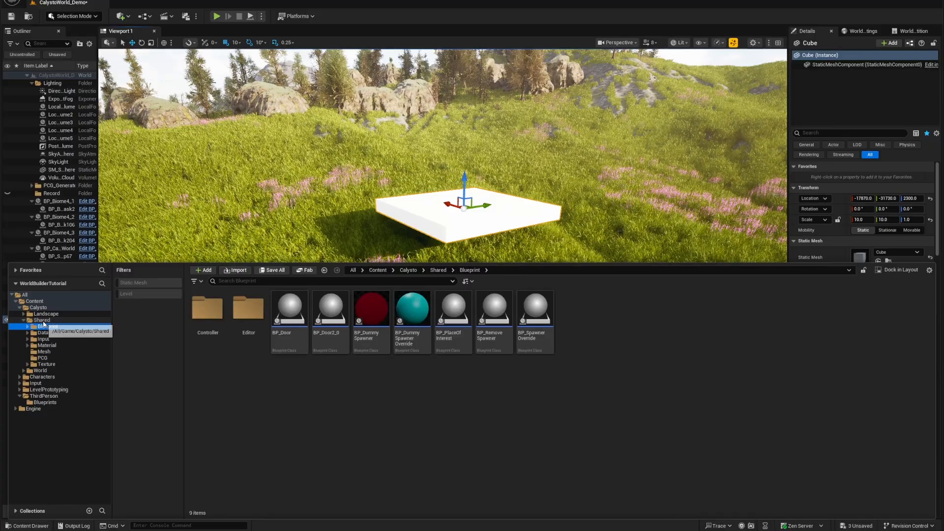
{"action": "left_click", "coordinate": [42, 321]}
{"action": "right_click", "coordinate": [490, 307]}
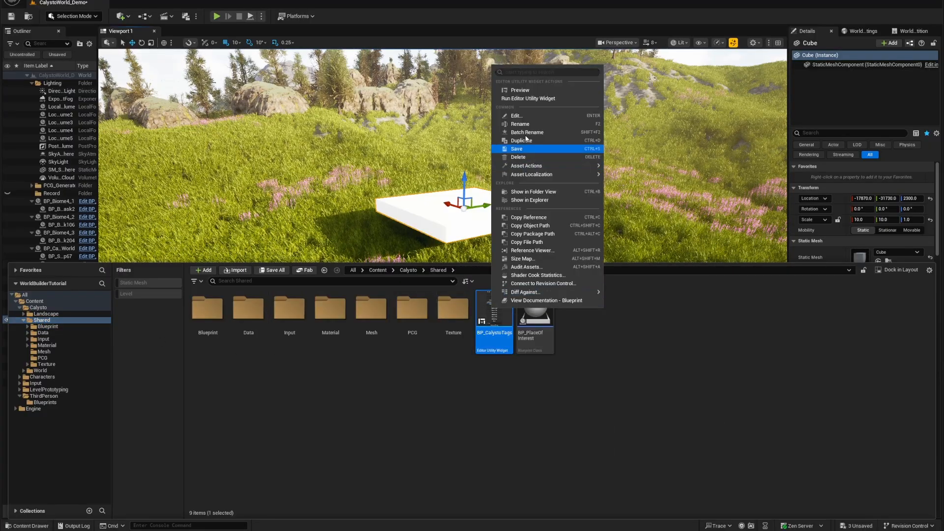
{"action": "left_click", "coordinate": [525, 102]}
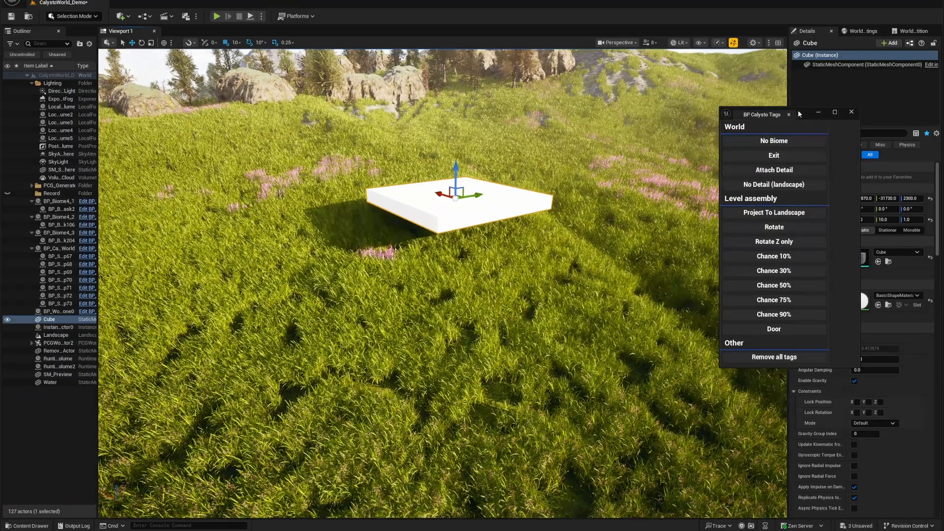
Step: Give the cube the No Detail (landscape) tag and lower it into the grass to Z 2080
{"action": "left_click_drag", "start_coordinate": [799, 114], "coordinate": [289, 178]}
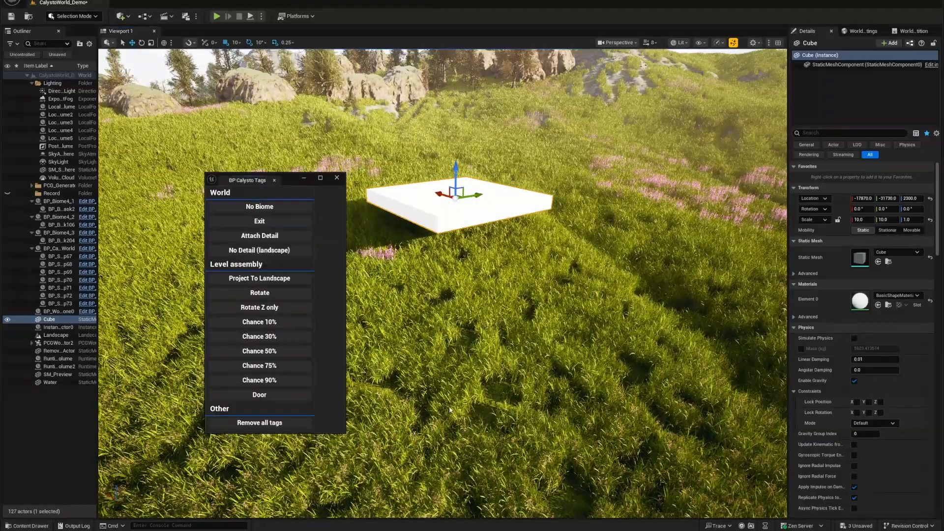
{"action": "left_click", "coordinate": [303, 179]}
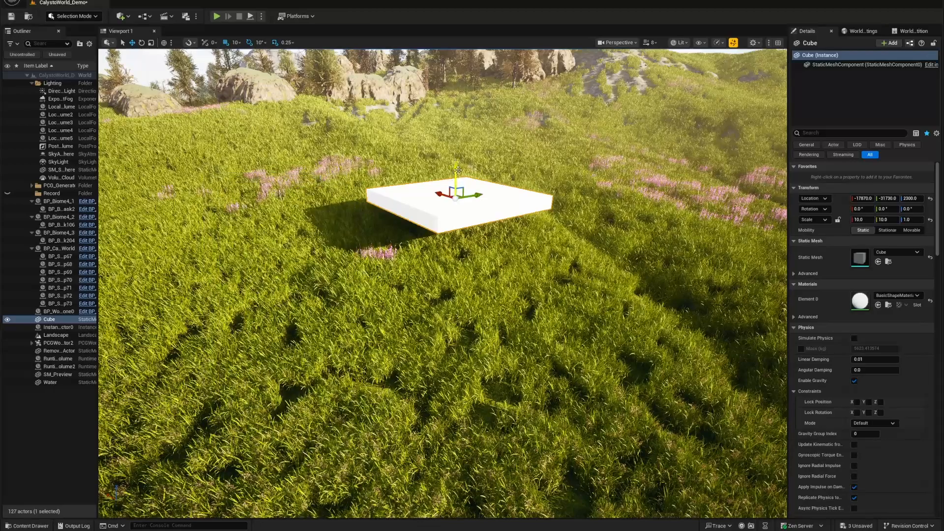
{"action": "left_click_drag", "start_coordinate": [457, 168], "coordinate": [457, 214]}
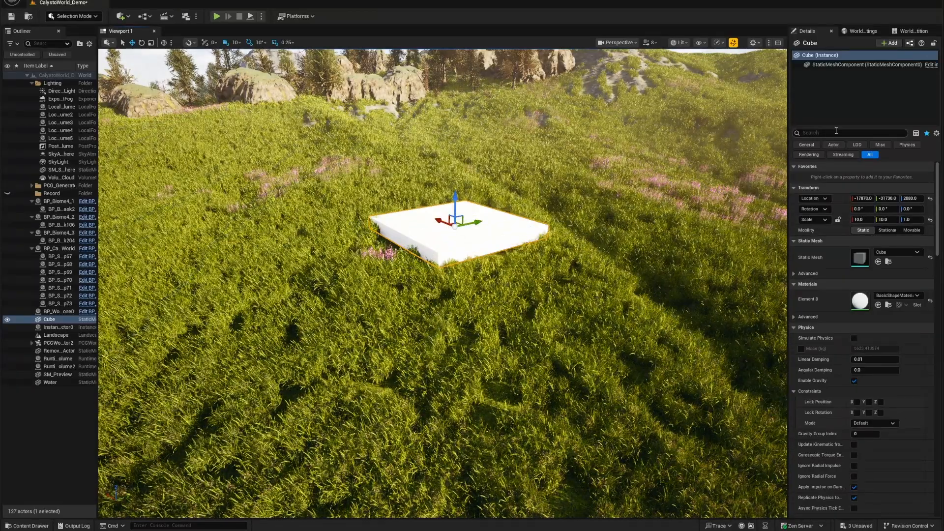
Step: Filter the cube's properties for "tag", then raise the cube to inspect the ground beneath it
{"action": "type", "text": "tag"}
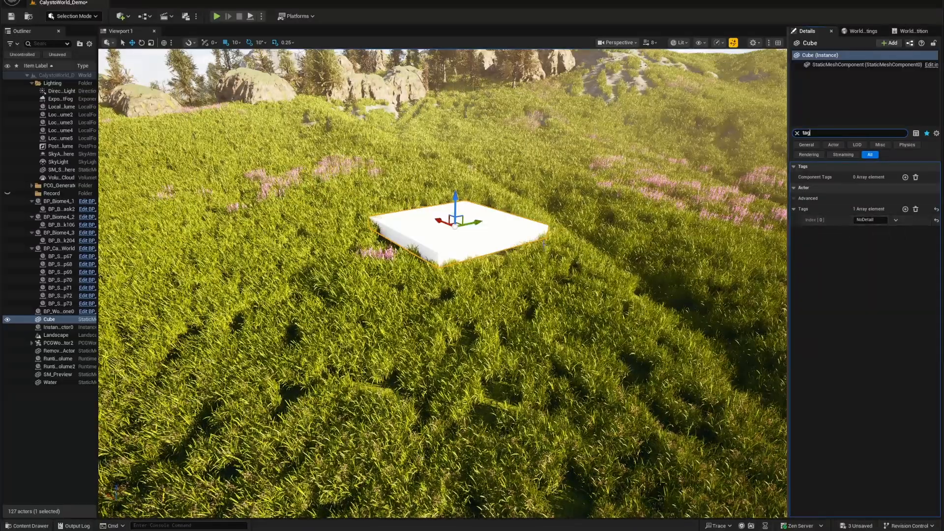
{"action": "right_click_drag", "start_coordinate": [451, 231], "coordinate": [463, 202]}
{"action": "left_click_drag", "start_coordinate": [443, 225], "coordinate": [442, 181]}
{"action": "key", "text": "w"}
{"action": "right_click_drag", "start_coordinate": [475, 301], "coordinate": [468, 301]}
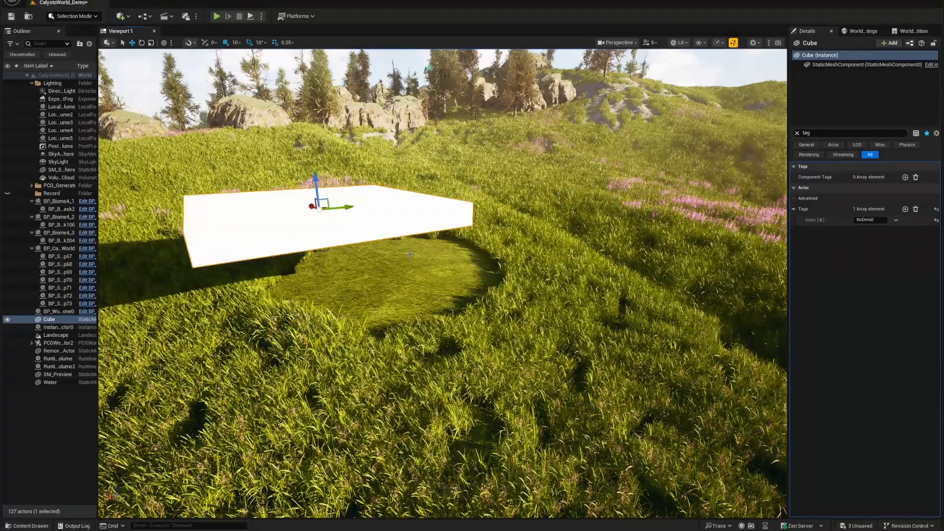
{"action": "right_click_drag", "start_coordinate": [410, 254], "coordinate": [380, 254]}
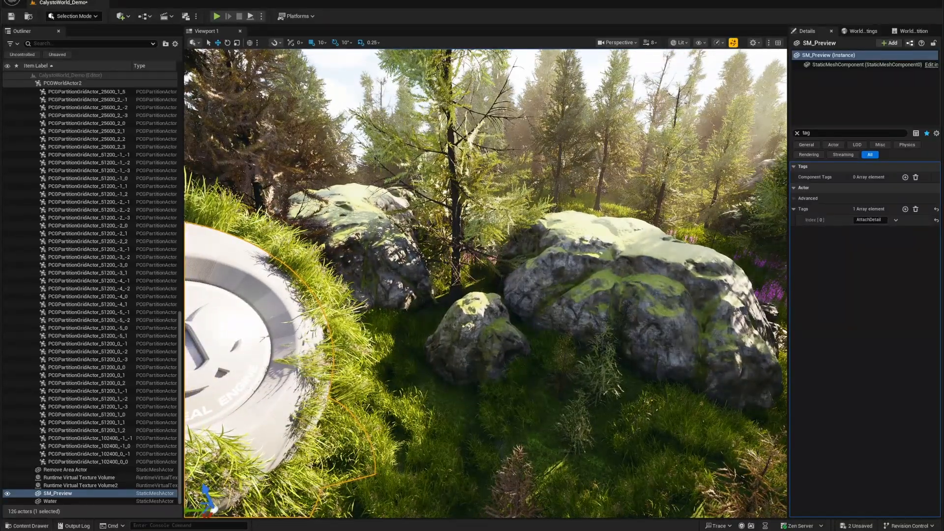
Step: Examine the grass attached to the SM_Preview mesh with the AttachDetail tag and the mossy rocks nearby
{"action": "right_click_drag", "start_coordinate": [571, 279], "coordinate": [469, 279]}
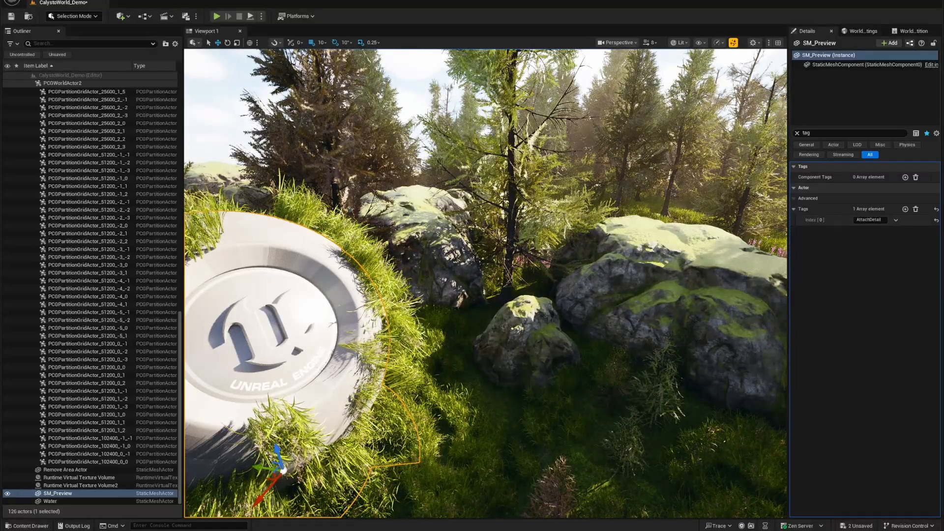
{"action": "key", "text": "w"}
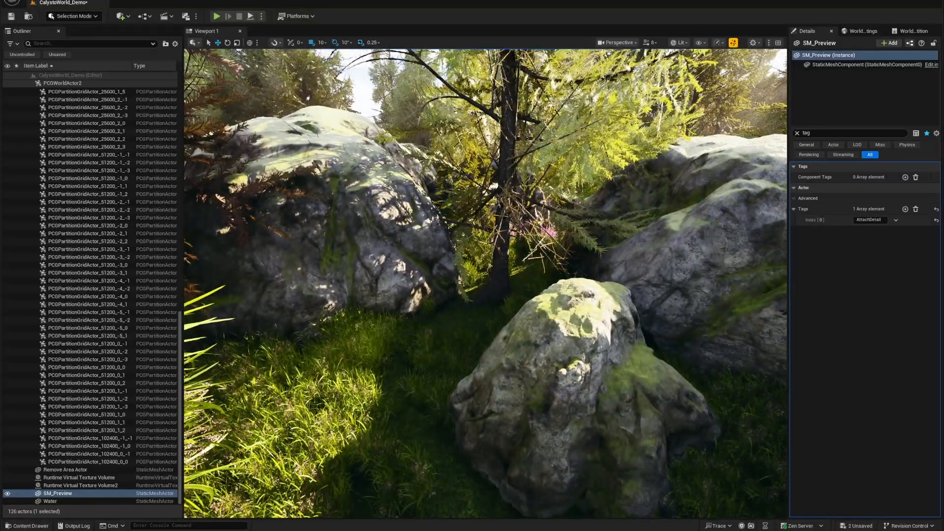
{"action": "mouse_move", "coordinate": [469, 279]}
{"action": "right_mouse_down"}
{"action": "mouse_move", "coordinate": [344, 275]}
{"action": "mouse_move", "coordinate": [462, 283]}
{"action": "right_mouse_up"}
{"action": "key", "text": "s"}
{"action": "key", "text": "w"}
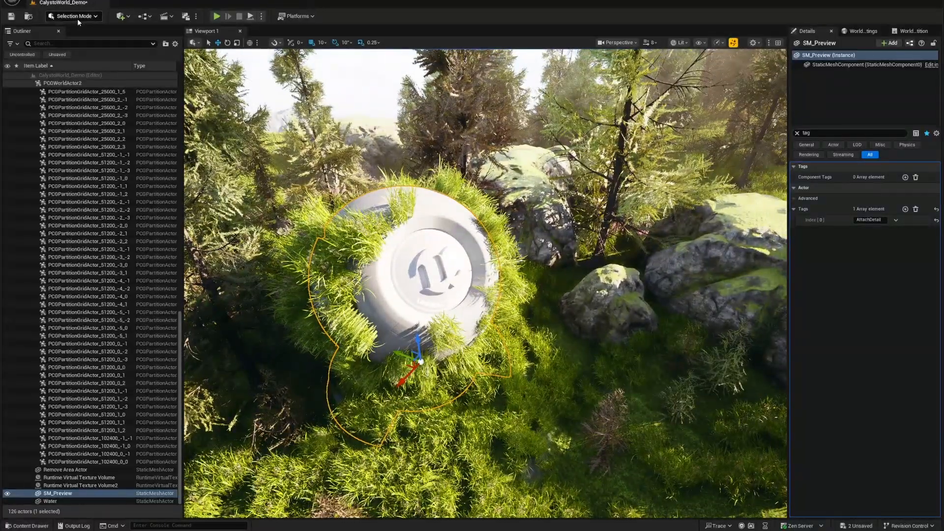
Step: Start vertex color painting on SM_Preview in Mesh Paint mode and set the paint color to pure blue (R 0, G 0, B 1)
{"action": "left_click", "coordinate": [78, 19]}
{"action": "left_click", "coordinate": [74, 57]}
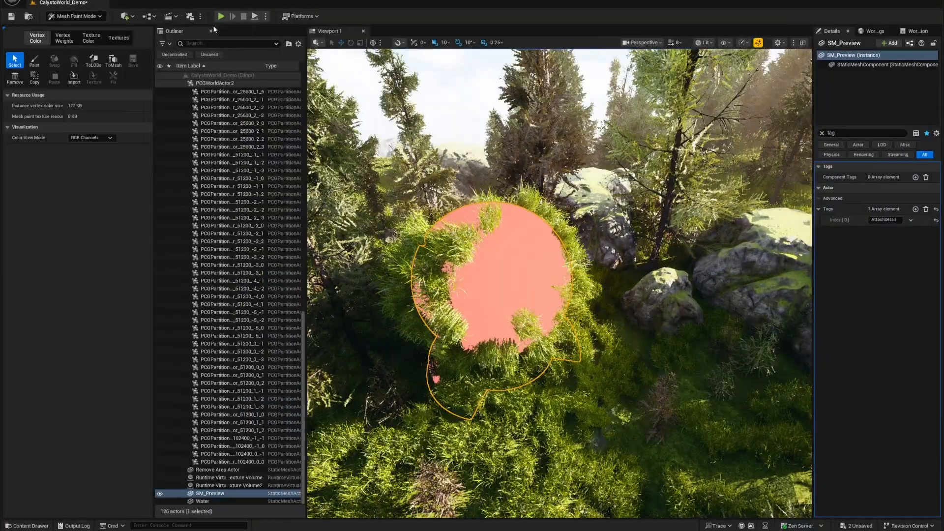
{"action": "left_click", "coordinate": [34, 60]}
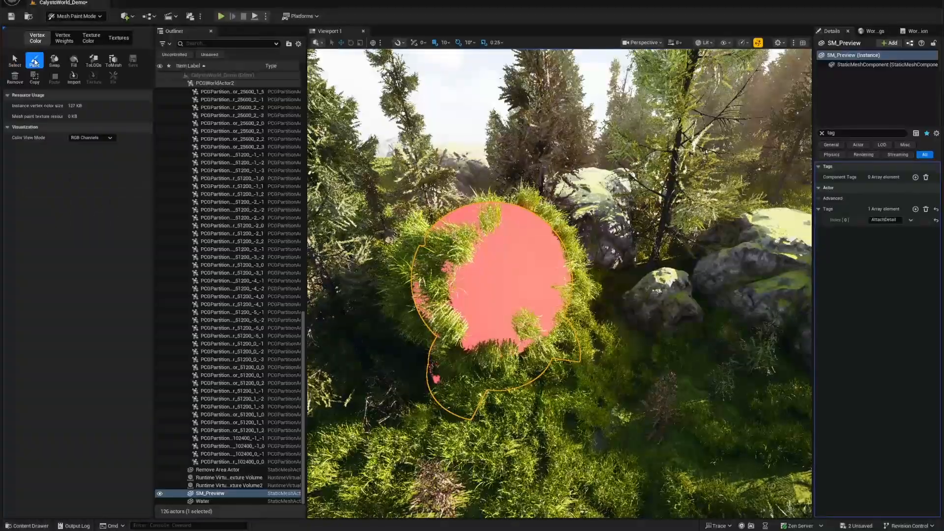
{"action": "left_click", "coordinate": [86, 159]}
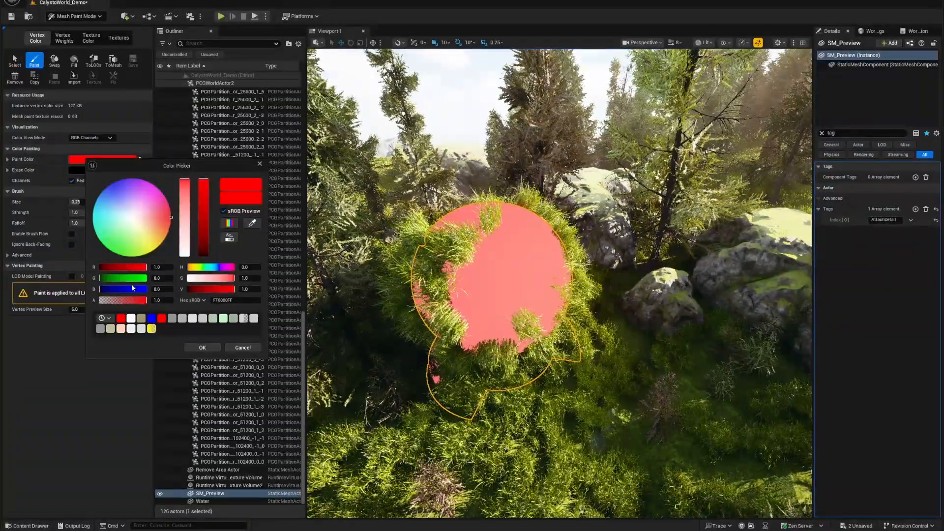
{"action": "mouse_move", "coordinate": [132, 289]}
{"action": "left_mouse_down"}
{"action": "mouse_move", "coordinate": [146, 289]}
{"action": "mouse_move", "coordinate": [100, 267]}
{"action": "left_mouse_up"}
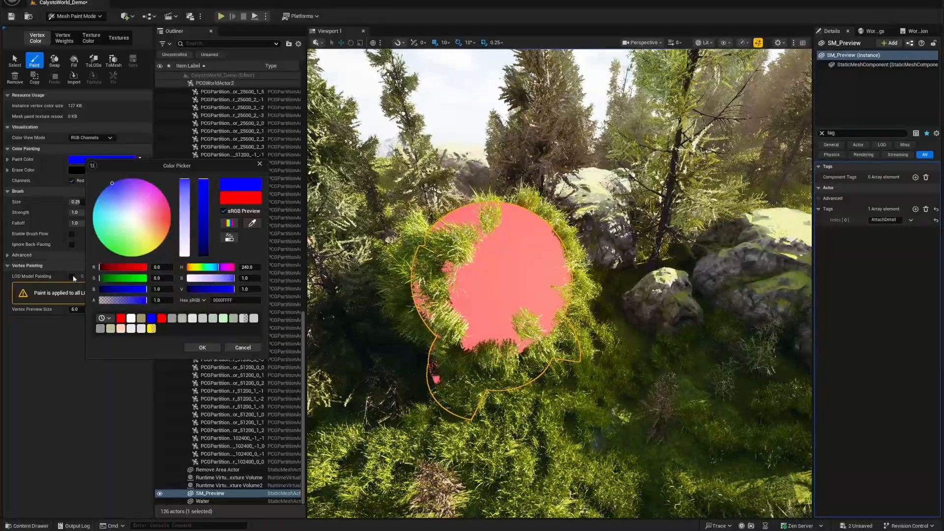
{"action": "left_click", "coordinate": [201, 347]}
Step: Paint a blue patch on the bare front face of SM_Preview and return to Selection mode
{"action": "mouse_move", "coordinate": [522, 276]}
{"action": "left_mouse_down"}
{"action": "mouse_move", "coordinate": [518, 264]}
{"action": "mouse_move", "coordinate": [540, 264]}
{"action": "mouse_move", "coordinate": [507, 253]}
{"action": "mouse_move", "coordinate": [514, 265]}
{"action": "mouse_move", "coordinate": [504, 241]}
{"action": "mouse_move", "coordinate": [536, 279]}
{"action": "mouse_move", "coordinate": [510, 299]}
{"action": "mouse_move", "coordinate": [529, 272]}
{"action": "mouse_move", "coordinate": [525, 281]}
{"action": "left_mouse_up"}
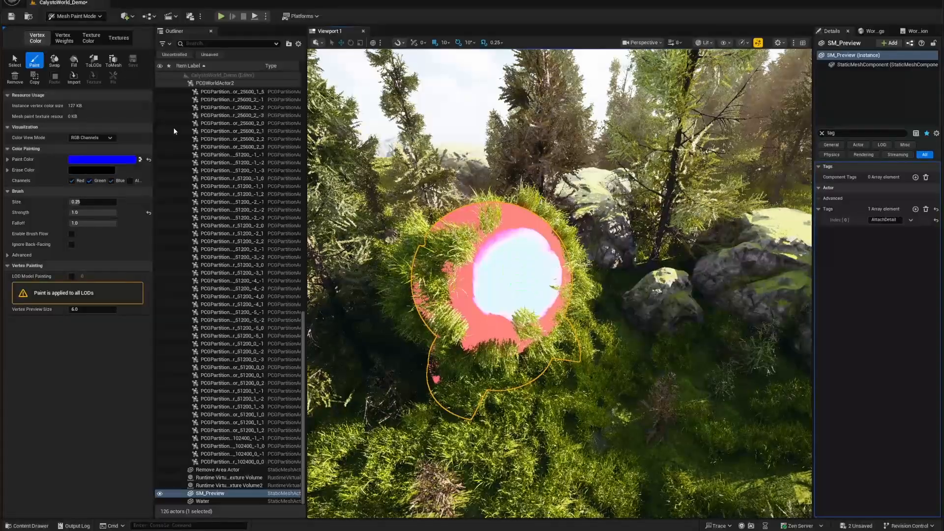
{"action": "left_click", "coordinate": [77, 16]}
{"action": "left_click", "coordinate": [75, 28]}
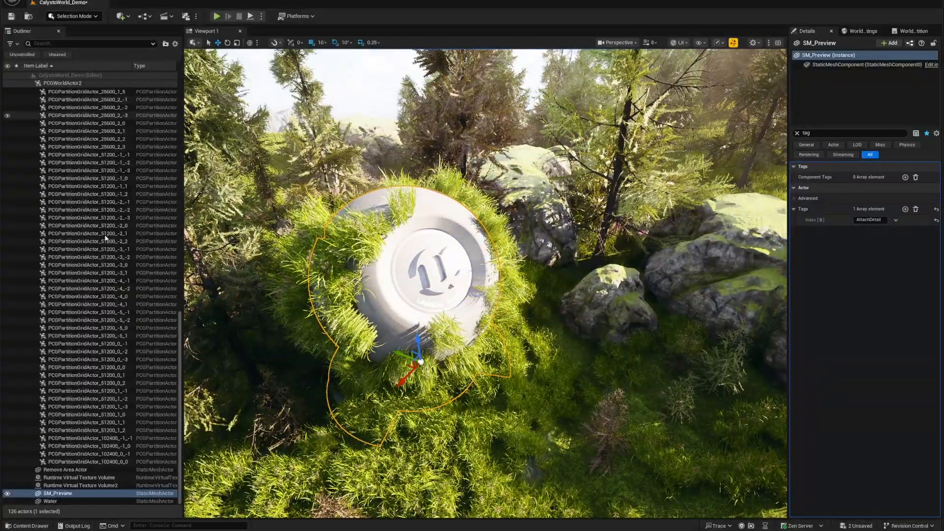
Step: Select BP_Biome4_3, clear the property filter and open its Attached Details asset DA_SurfaceDetailGrass in a separate window
{"action": "scroll", "coordinate": [106, 237], "scroll_direction": "up", "scroll_amount": 10}
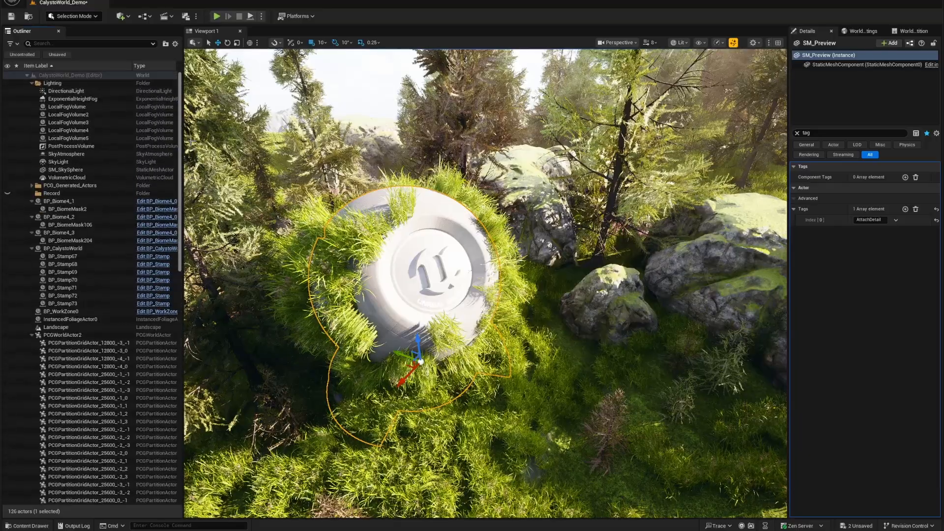
{"action": "left_click", "coordinate": [106, 232]}
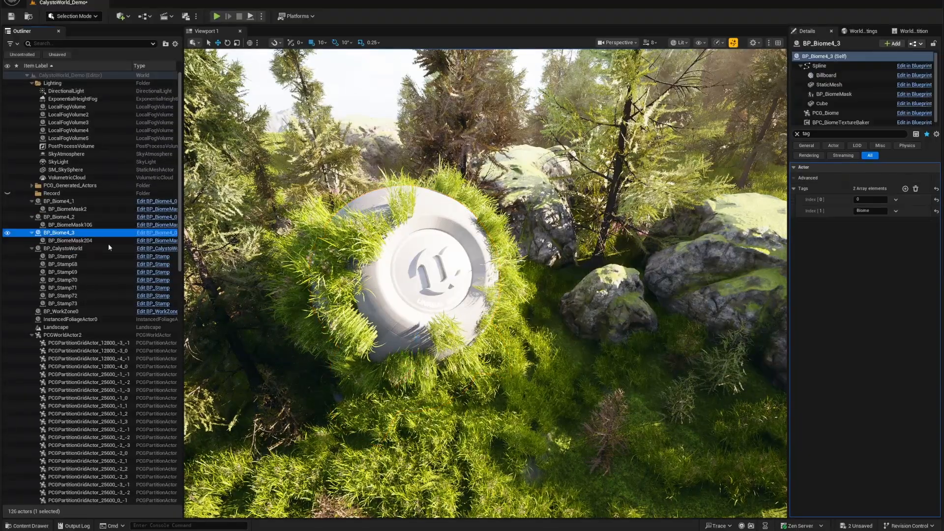
{"action": "left_click", "coordinate": [797, 133]}
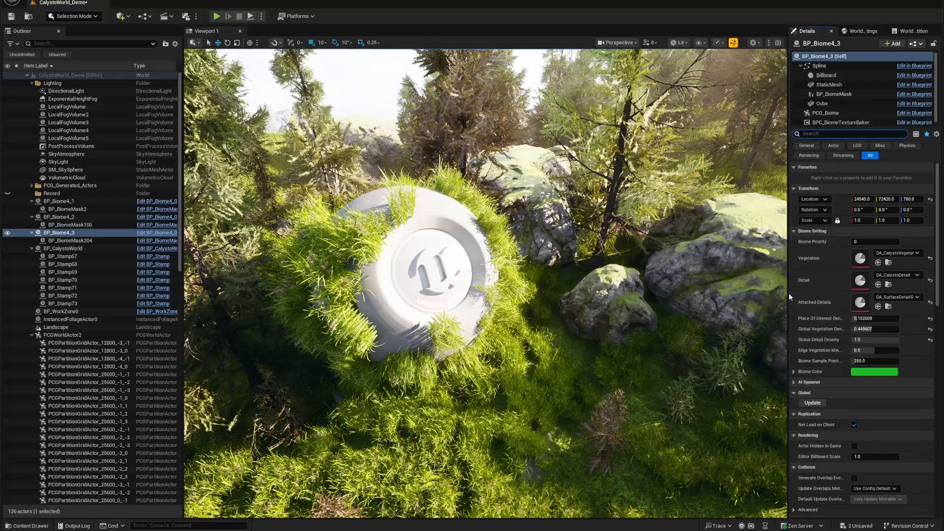
{"action": "left_click_drag", "start_coordinate": [790, 297], "coordinate": [719, 297]}
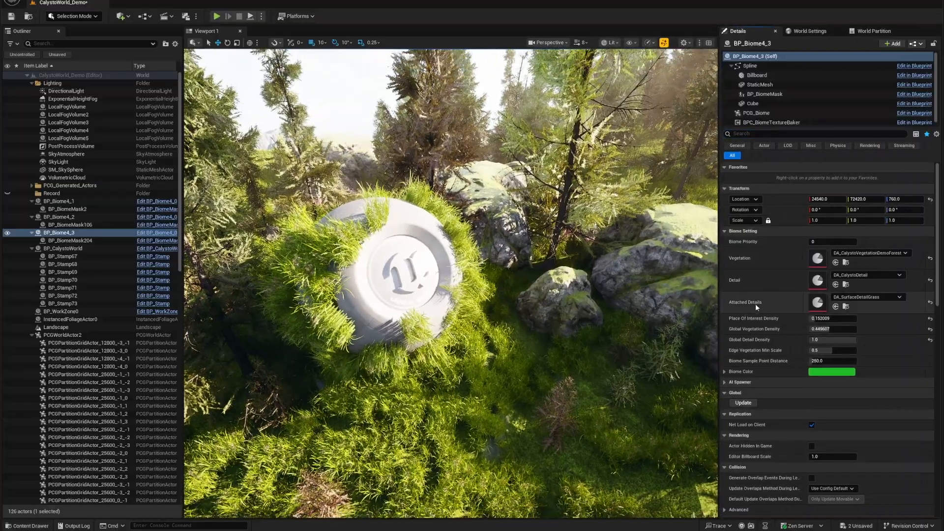
{"action": "double_click", "coordinate": [820, 302]}
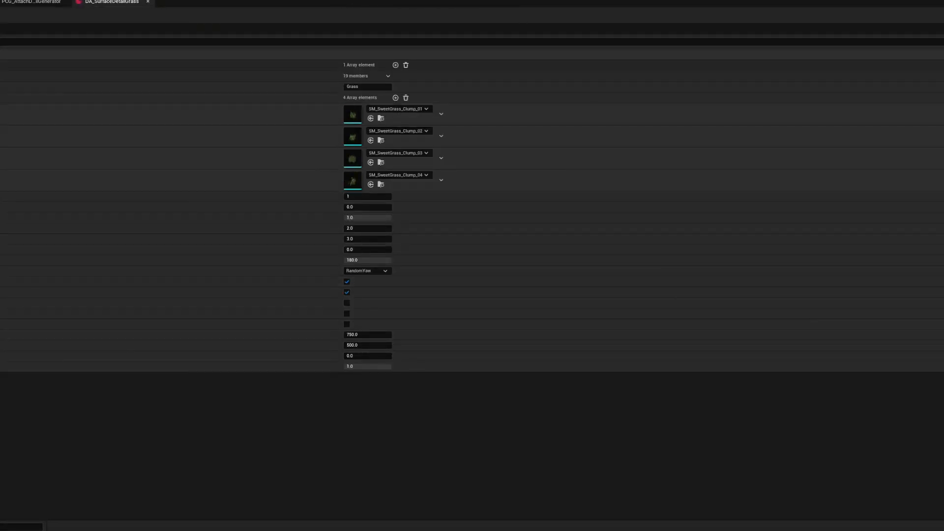
{"action": "left_click_drag", "start_coordinate": [239, 1], "coordinate": [631, 85]}
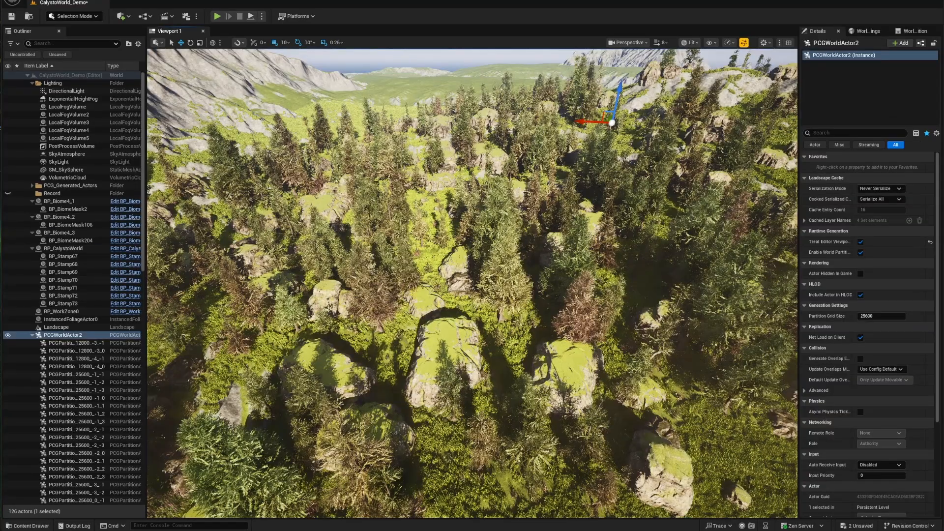
Step: Run the BP_CalystoWorldEditor editor utility widget from the Calysto/World/Blueprint content folder
{"action": "right_click_drag", "start_coordinate": [553, 417], "coordinate": [550, 402]}
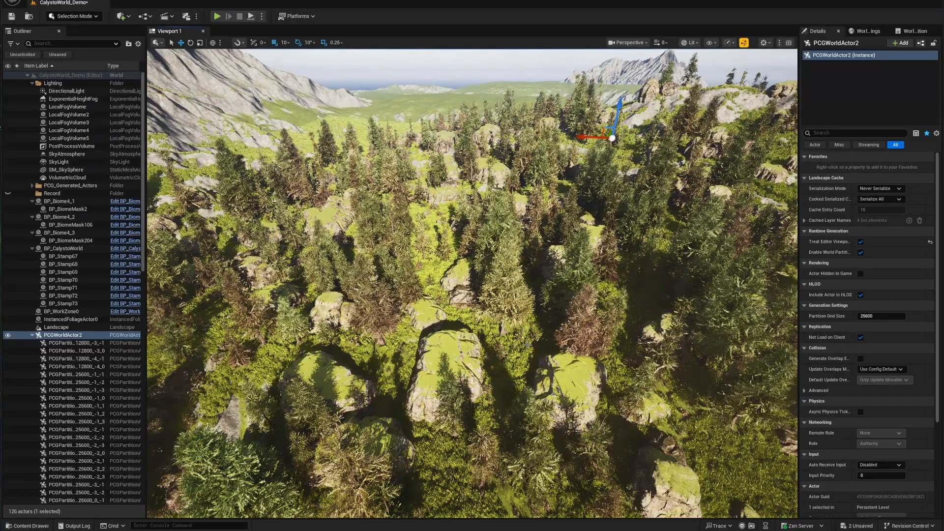
{"action": "mouse_move", "coordinate": [527, 345]}
{"action": "right_mouse_down"}
{"action": "mouse_move", "coordinate": [607, 339]}
{"action": "mouse_move", "coordinate": [528, 339]}
{"action": "right_mouse_up"}
{"action": "key", "text": "ctrl+space"}
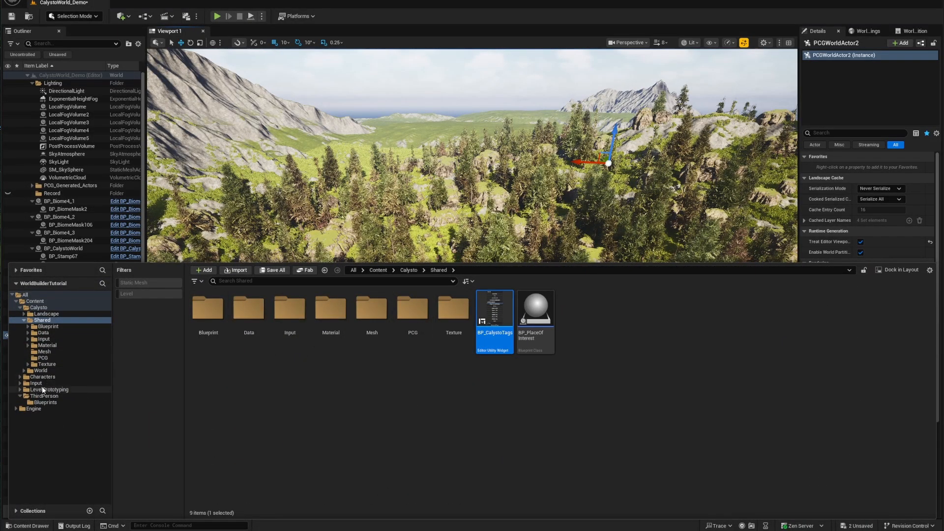
{"action": "left_click", "coordinate": [40, 370]}
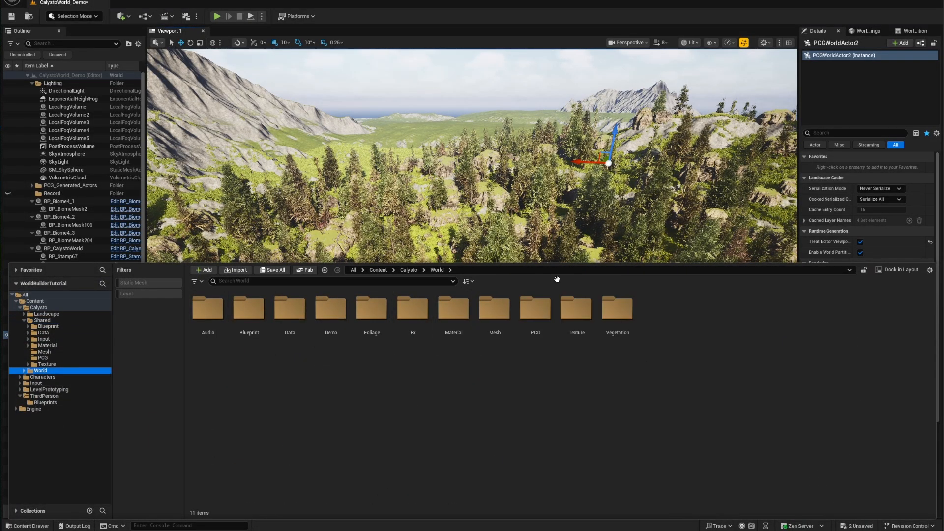
{"action": "double_click", "coordinate": [249, 309]}
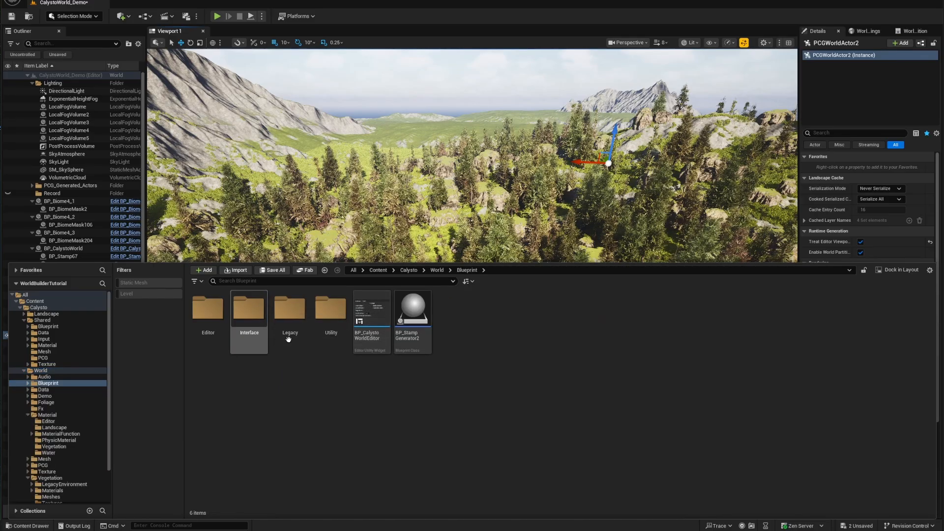
{"action": "left_click", "coordinate": [372, 310]}
{"action": "right_click", "coordinate": [375, 311]}
{"action": "left_click", "coordinate": [403, 105]}
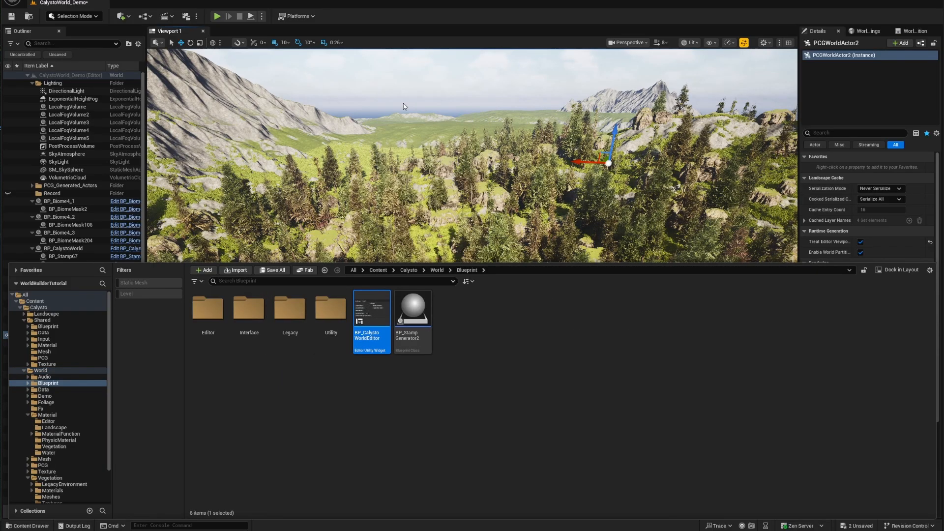
{"action": "right_click_drag", "start_coordinate": [419, 191], "coordinate": [412, 200]}
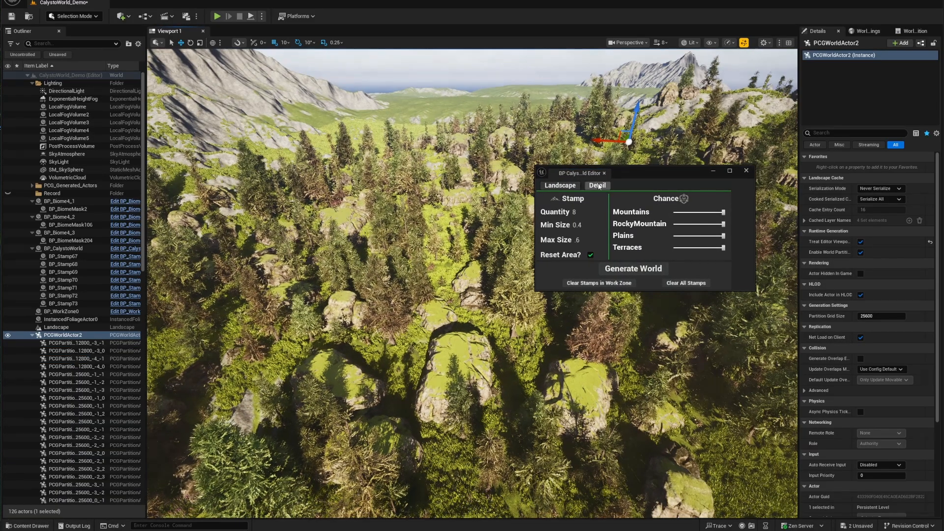
Step: Hide the surface details with Toggle Show Details in the world editor widget, look over the terrain and close the widget
{"action": "left_click", "coordinate": [598, 186]}
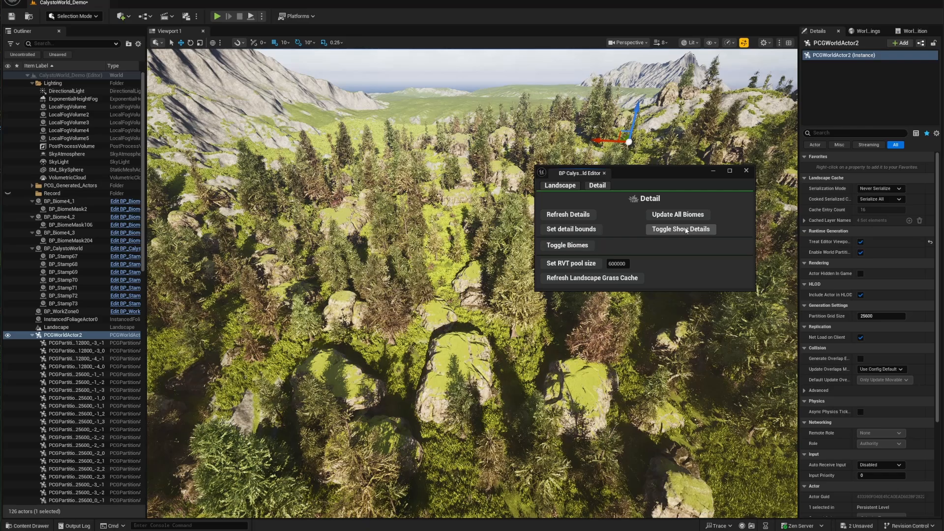
{"action": "left_click", "coordinate": [687, 231]}
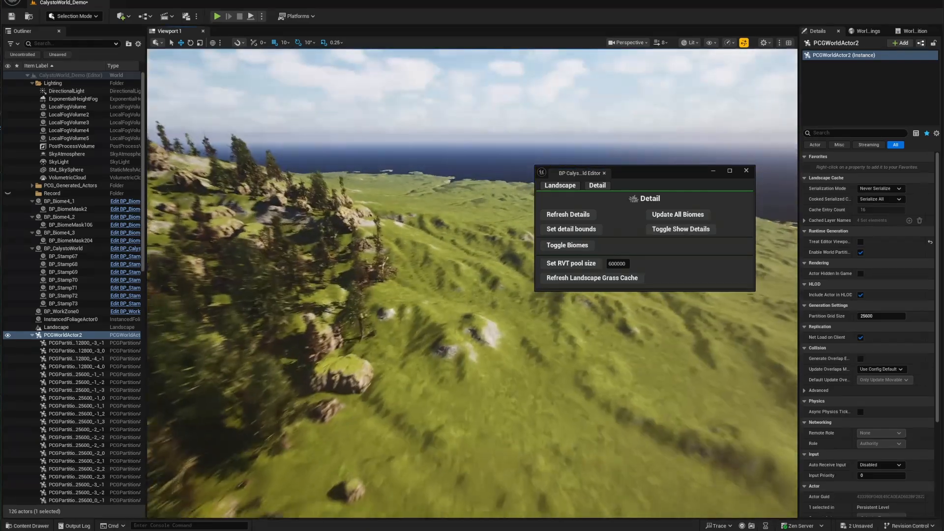
{"action": "right_click_drag", "start_coordinate": [462, 295], "coordinate": [519, 299]}
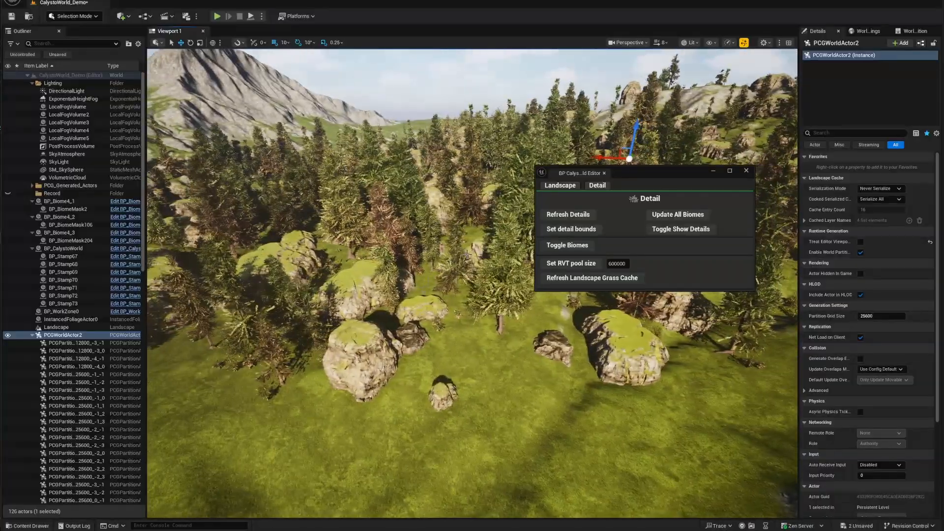
{"action": "left_click", "coordinate": [746, 170]}
{"action": "right_click_drag", "start_coordinate": [744, 173], "coordinate": [740, 177]}
Step: Open the Vegetation data asset assigned to BP_Biome4_3 and place its window beside the forest view
{"action": "left_click", "coordinate": [65, 233]}
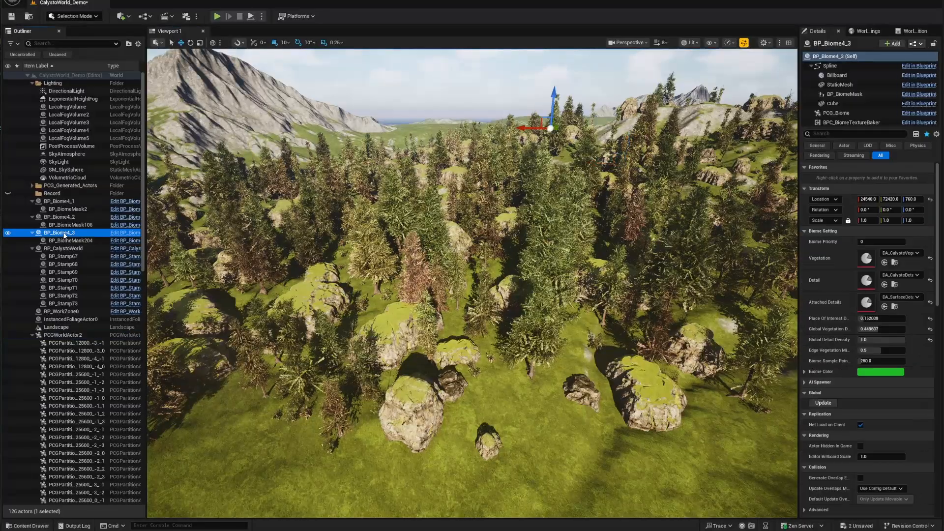
{"action": "double_click", "coordinate": [866, 257]}
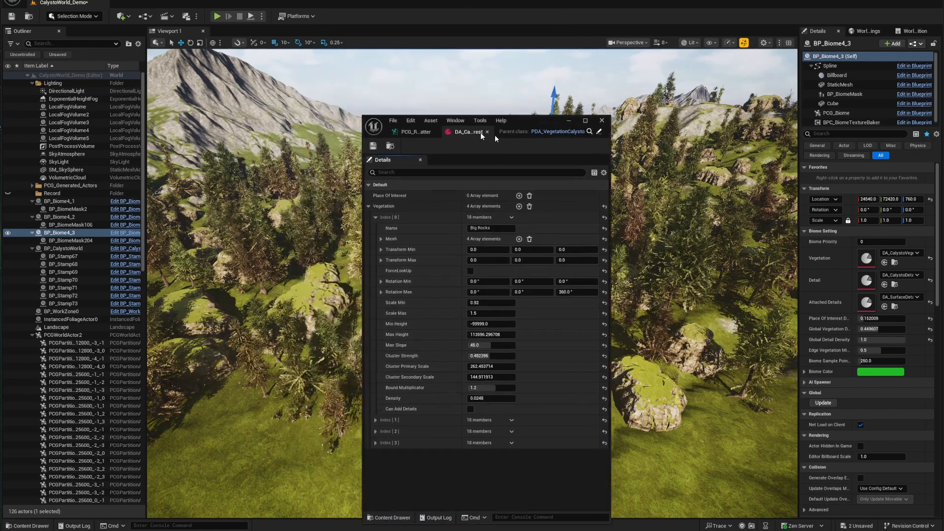
{"action": "left_click_drag", "start_coordinate": [495, 134], "coordinate": [661, 79]}
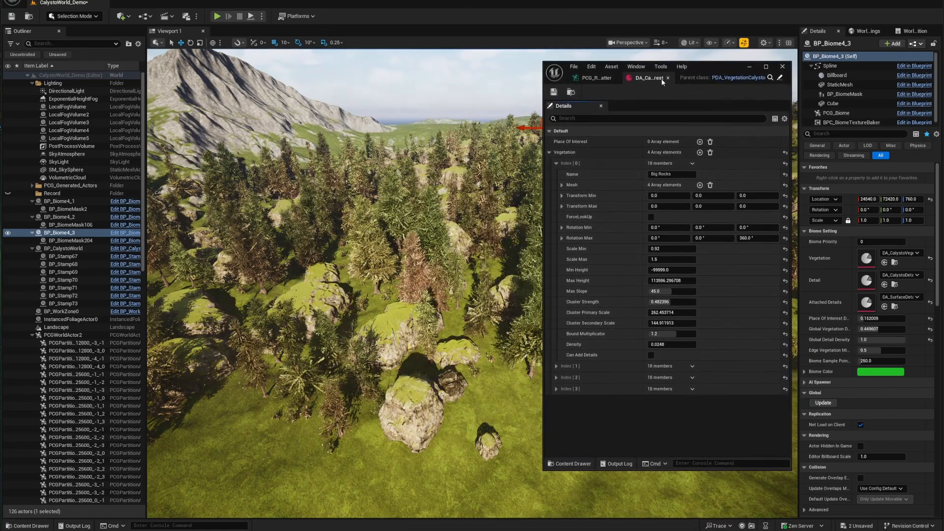
Step: Inspect the Big Rocks entry's mesh list and name, then shift the asset window aside to compare with the rocks in the forest
{"action": "left_click", "coordinate": [563, 187]}
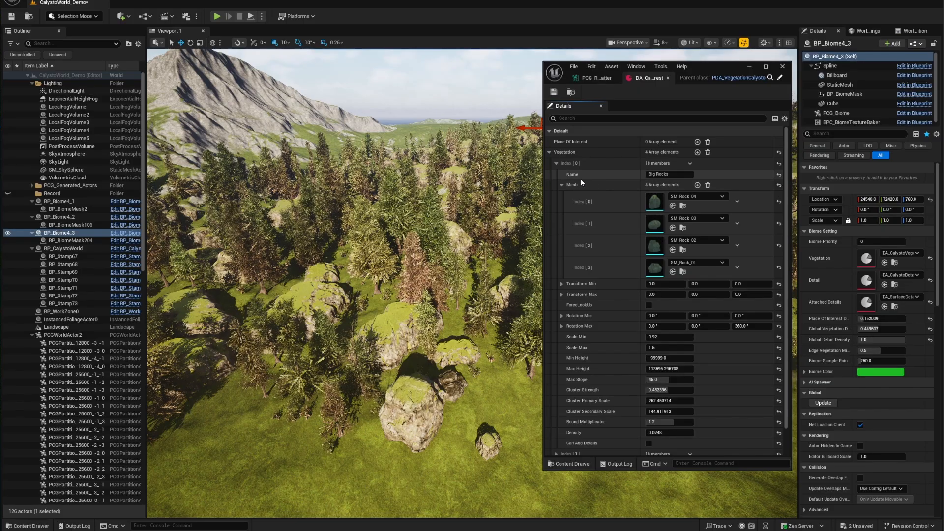
{"action": "left_click", "coordinate": [562, 185]}
{"action": "left_click", "coordinate": [682, 174]}
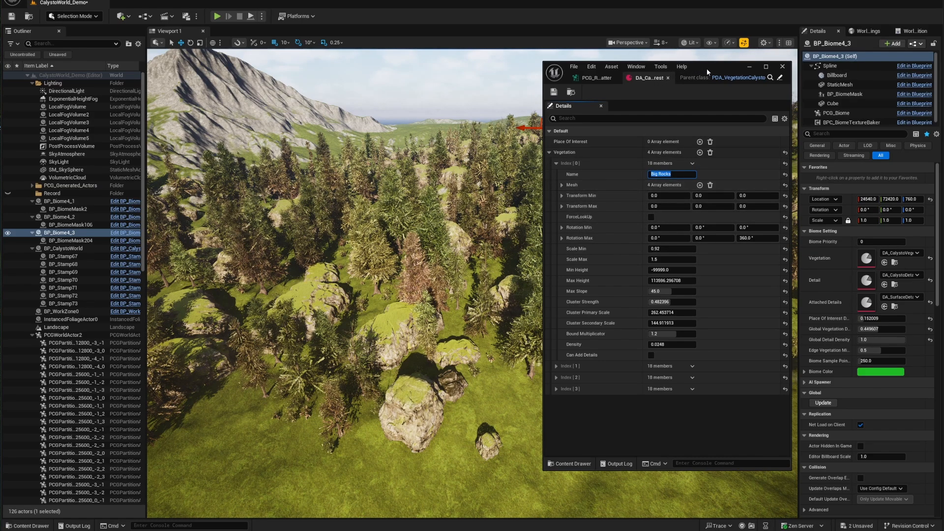
{"action": "left_click_drag", "start_coordinate": [717, 72], "coordinate": [871, 70]}
{"action": "right_click_drag", "start_coordinate": [471, 266], "coordinate": [492, 263]}
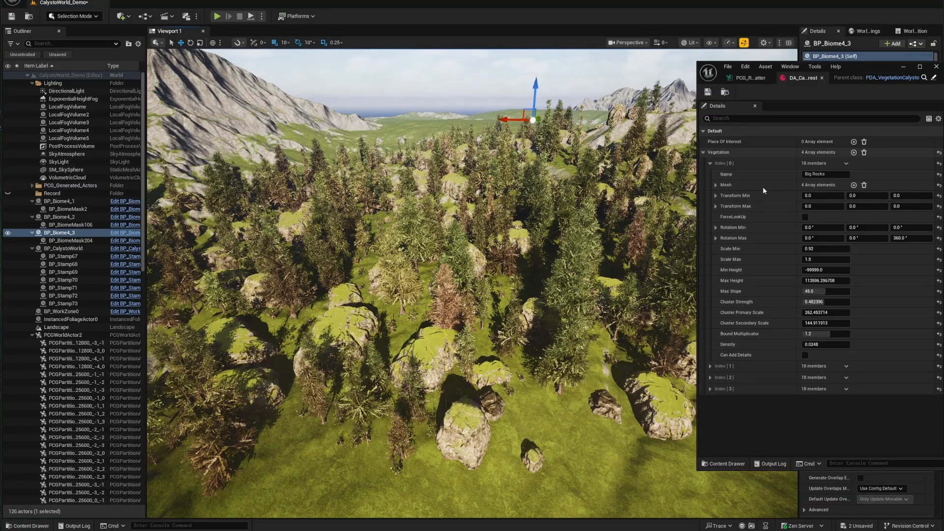
Step: Reorder the Vegetation array so the Big Tree entry comes before Big Rocks, and look over the forest from above
{"action": "left_click", "coordinate": [711, 367]}
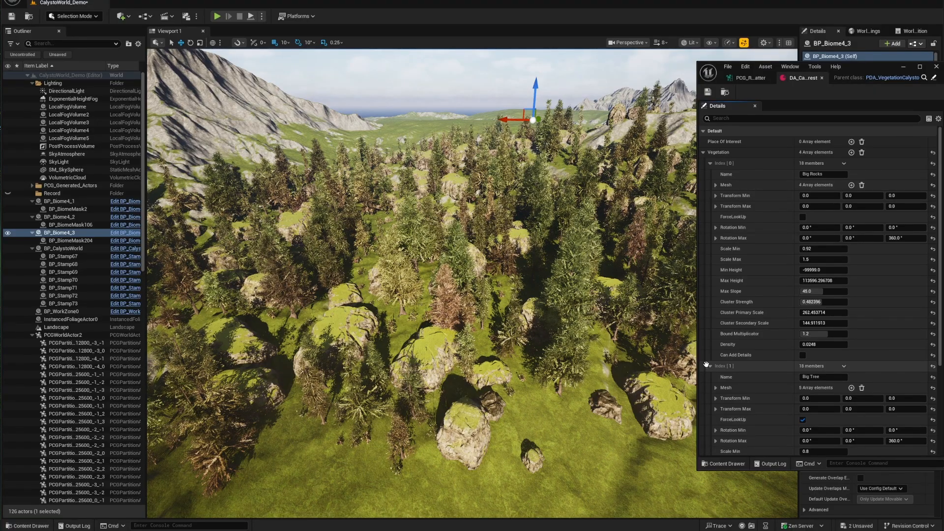
{"action": "left_click_drag", "start_coordinate": [707, 365], "coordinate": [710, 163]}
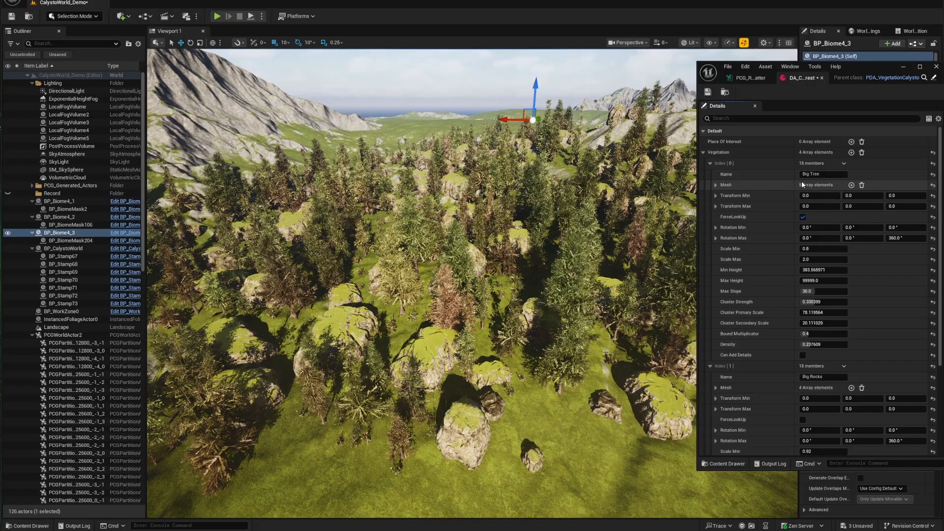
{"action": "mouse_move", "coordinate": [639, 189]}
{"action": "right_mouse_down"}
{"action": "mouse_move", "coordinate": [578, 177]}
{"action": "mouse_move", "coordinate": [634, 181]}
{"action": "mouse_move", "coordinate": [688, 144]}
{"action": "mouse_move", "coordinate": [655, 160]}
{"action": "mouse_move", "coordinate": [645, 184]}
{"action": "mouse_move", "coordinate": [598, 224]}
{"action": "mouse_move", "coordinate": [652, 187]}
{"action": "right_mouse_up"}
{"action": "key", "text": "e"}
Step: Select BP_Biome4_1 and open its Vegetation data asset
{"action": "left_click", "coordinate": [69, 217]}
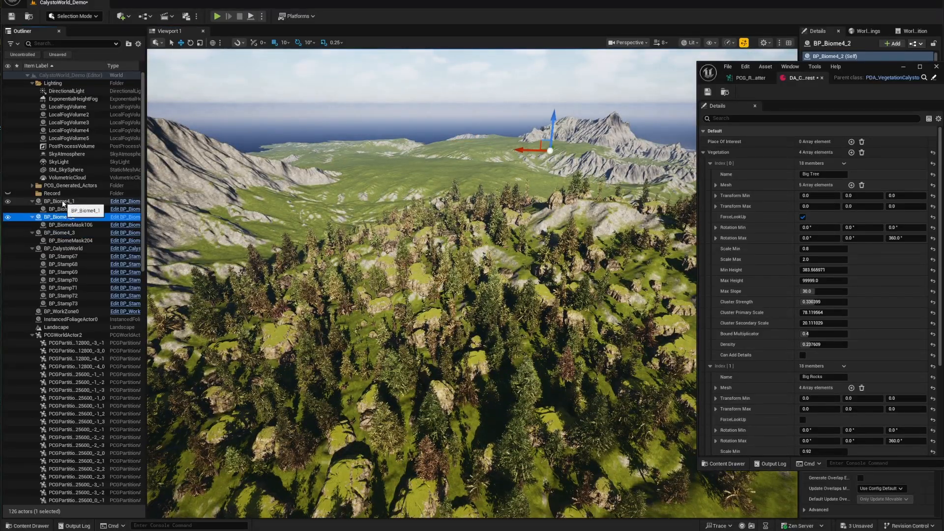
{"action": "left_click", "coordinate": [62, 201]}
{"action": "left_click_drag", "start_coordinate": [852, 69], "coordinate": [627, 113]}
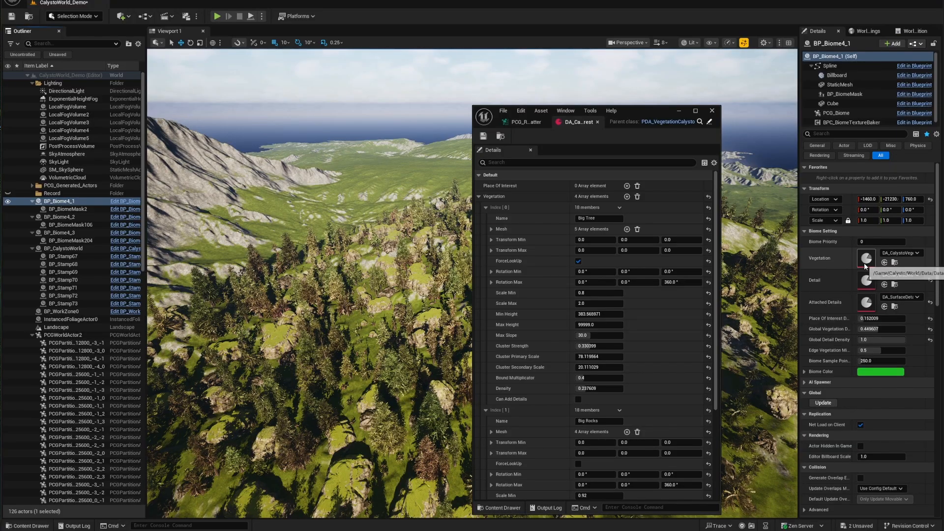
{"action": "double_click", "coordinate": [867, 259]}
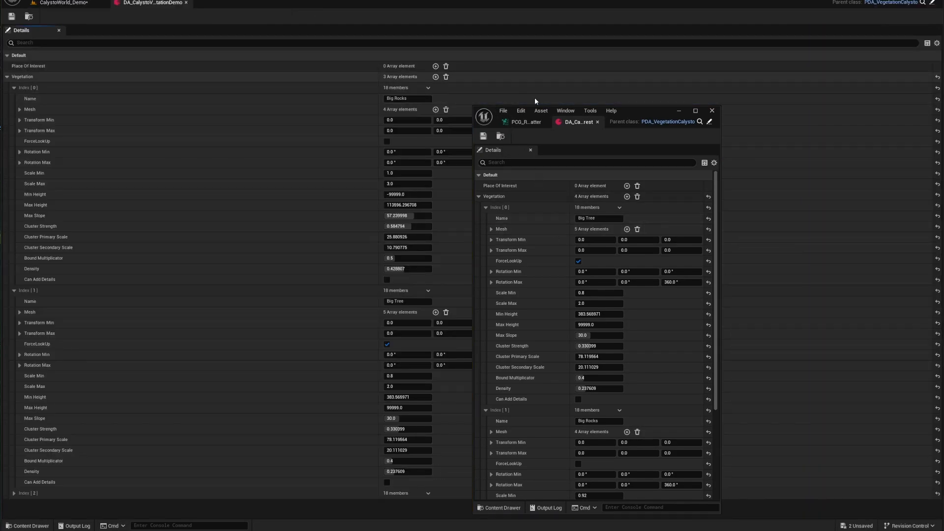
Step: Close the forest vegetation asset and the PCG_RuntimeScatter graph, and put DA_CalystoVegetationDemo in its own window beside the viewport
{"action": "left_click", "coordinate": [597, 122]}
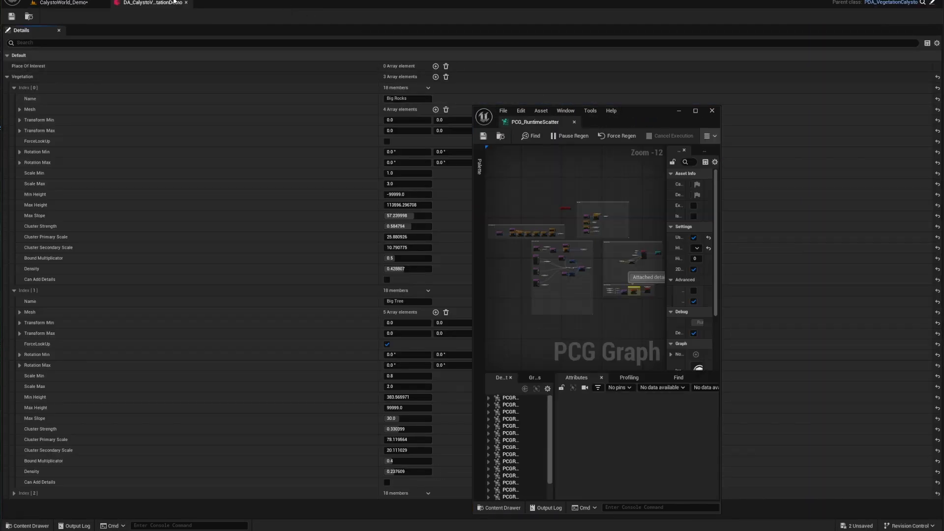
{"action": "left_click_drag", "start_coordinate": [170, 3], "coordinate": [780, 105]}
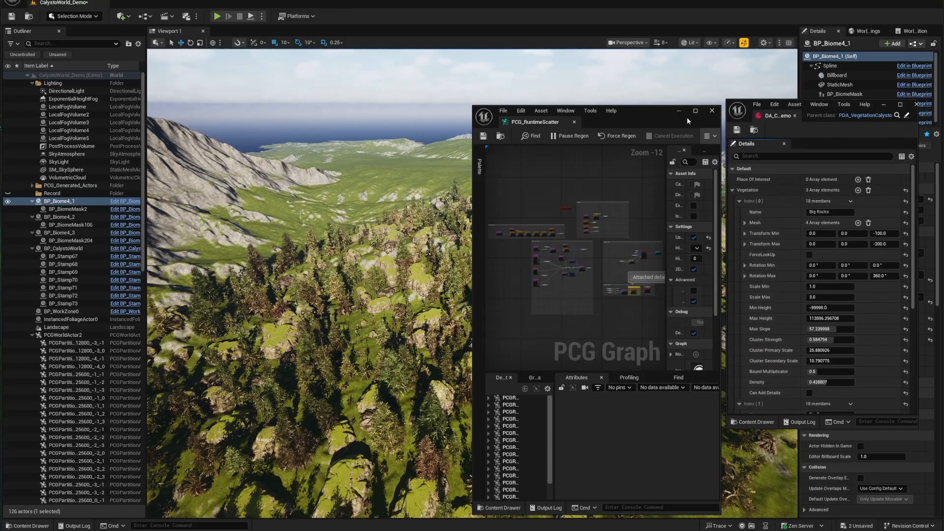
{"action": "left_click", "coordinate": [711, 111]}
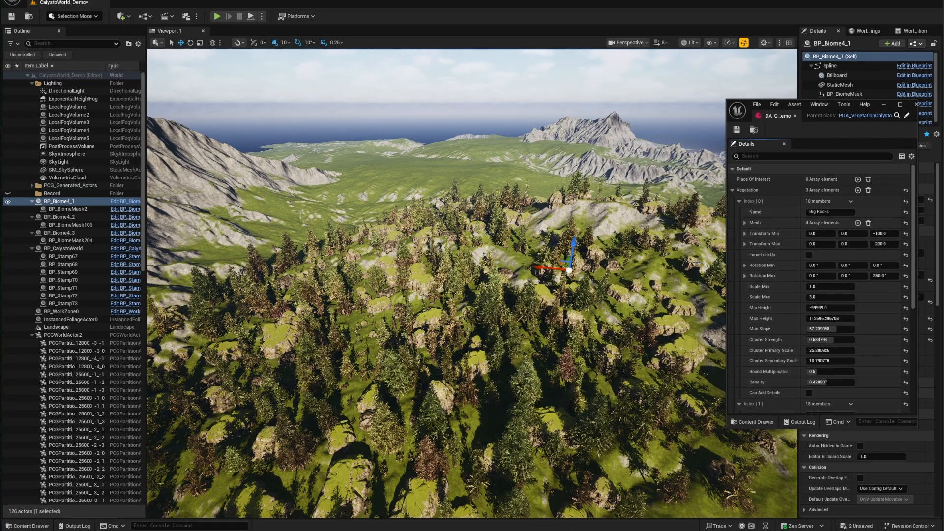
Step: Expand the Big Rocks entry's mesh list and enlarge the data asset window to show the remaining Vegetation entries
{"action": "left_click", "coordinate": [745, 223]}
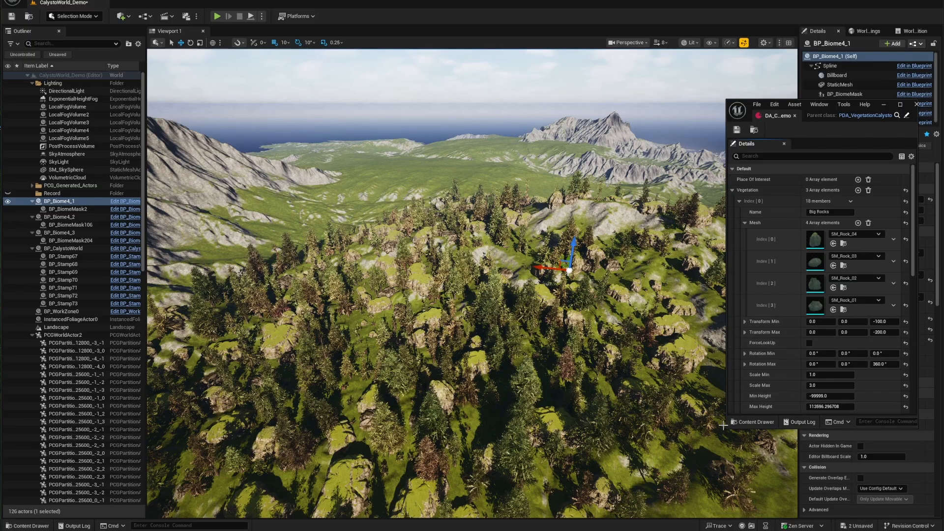
{"action": "left_click_drag", "start_coordinate": [728, 428], "coordinate": [604, 513]}
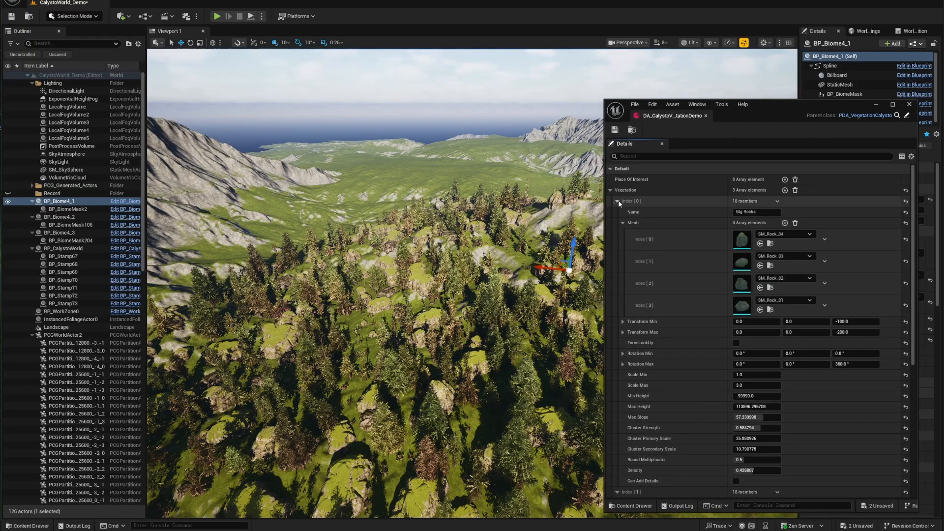
{"action": "scroll", "coordinate": [636, 359], "scroll_direction": "down", "scroll_amount": 4}
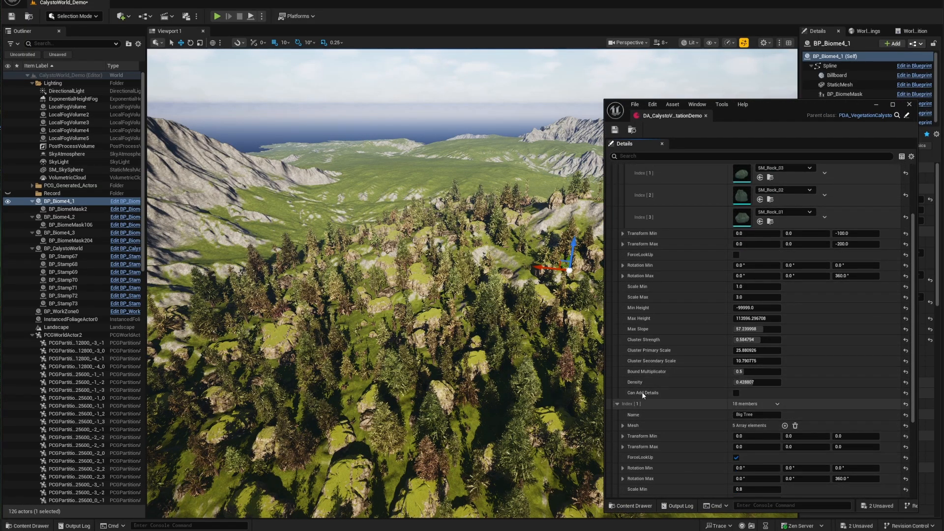
Step: Move the Big Tree entry ahead of Big Rocks in the Vegetation array and view the regenerated forest
{"action": "left_click_drag", "start_coordinate": [615, 400], "coordinate": [622, 200]}
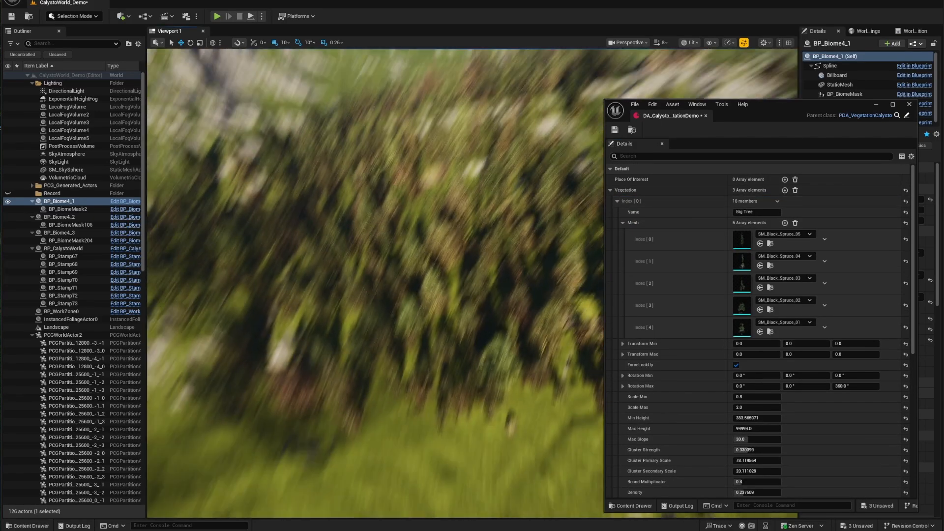
{"action": "right_click_drag", "start_coordinate": [373, 285], "coordinate": [356, 192]}
{"action": "right_click_drag", "start_coordinate": [434, 302], "coordinate": [424, 299]}
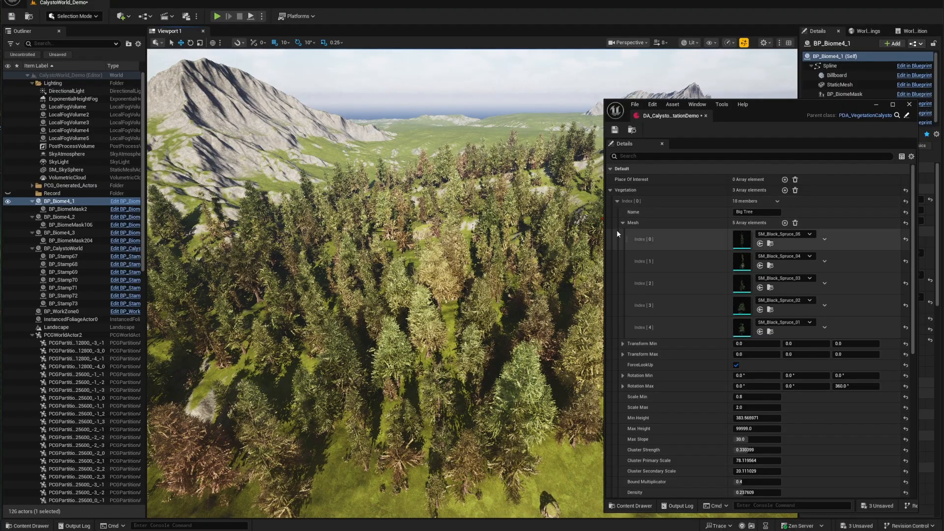
Step: Reorder the Vegetation array so Big Rocks is back at the first index, ahead of Big Tree
{"action": "left_click", "coordinate": [616, 201]}
{"action": "left_click", "coordinate": [616, 212]}
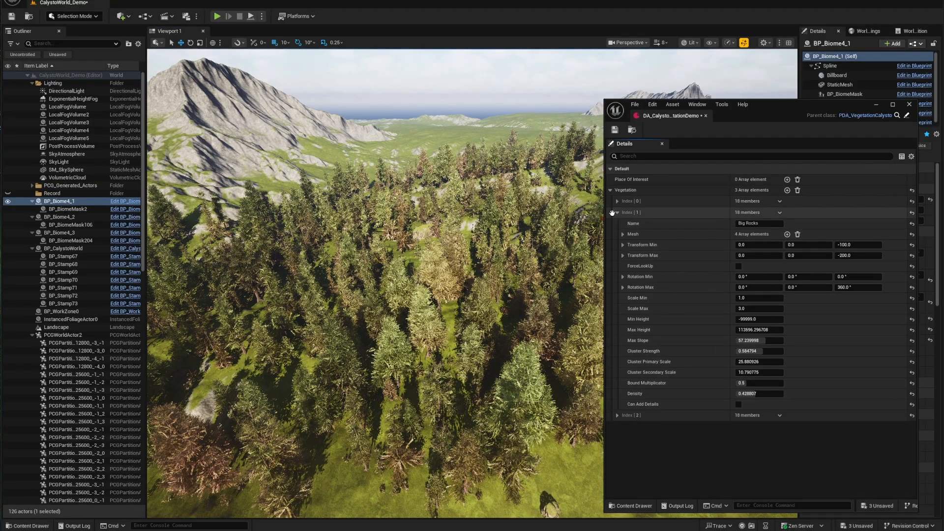
{"action": "left_click_drag", "start_coordinate": [612, 213], "coordinate": [616, 199]}
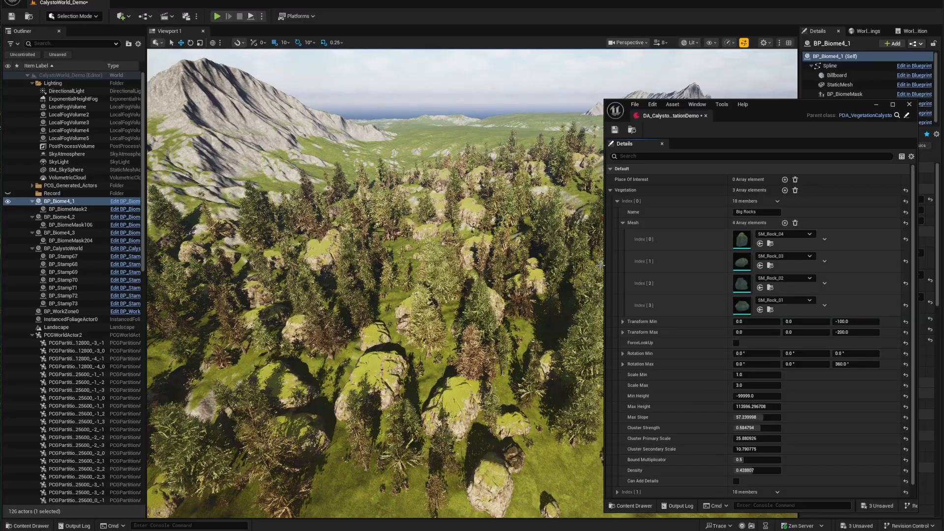
Step: Collapse the Big Rocks entry and examine the Young Tree entry's settings alongside the forest
{"action": "left_click", "coordinate": [618, 201]}
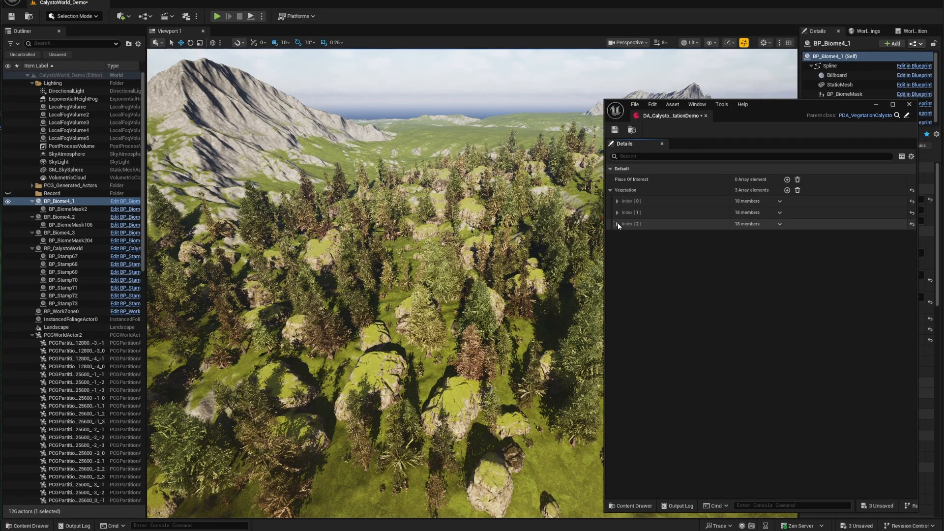
{"action": "left_click", "coordinate": [618, 224]}
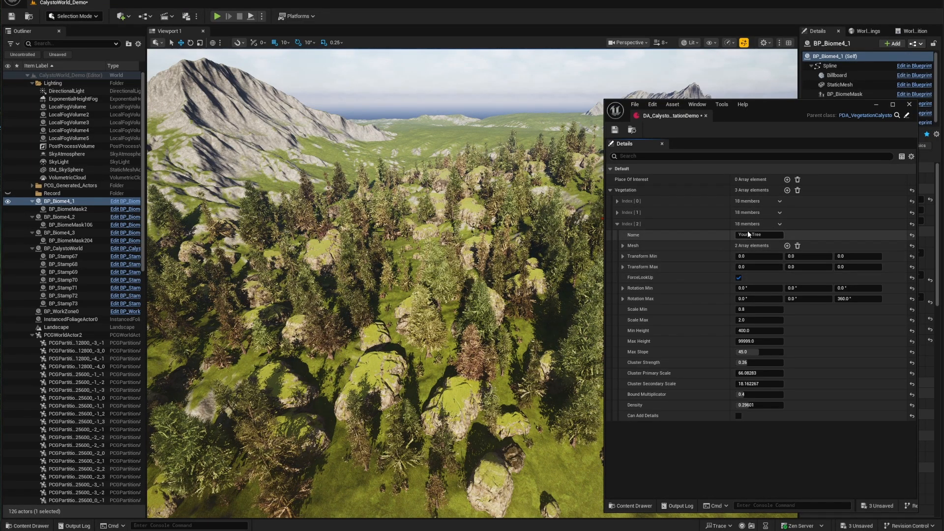
{"action": "right_click_drag", "start_coordinate": [491, 255], "coordinate": [492, 275]}
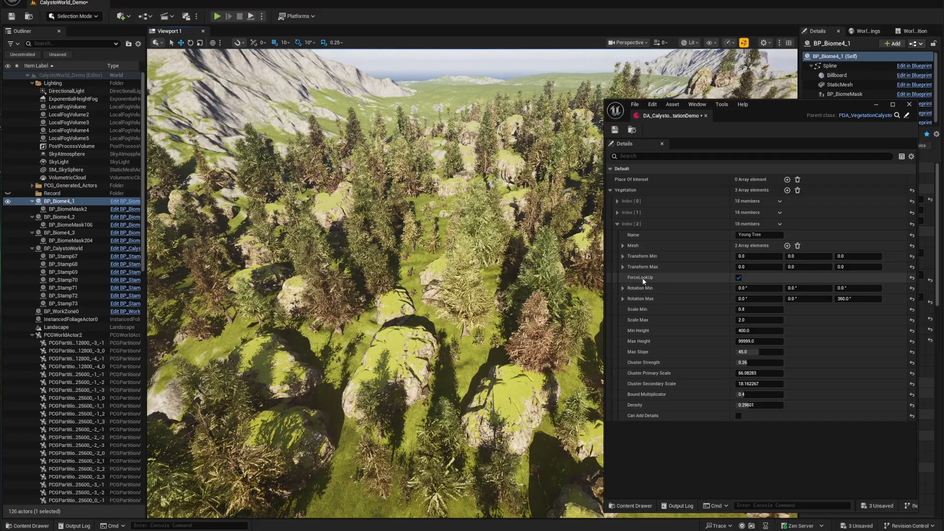
Step: Toggle ForceLookUp off and back on for the Young Tree entry
{"action": "left_click", "coordinate": [739, 277]}
{"action": "left_click", "coordinate": [738, 278]}
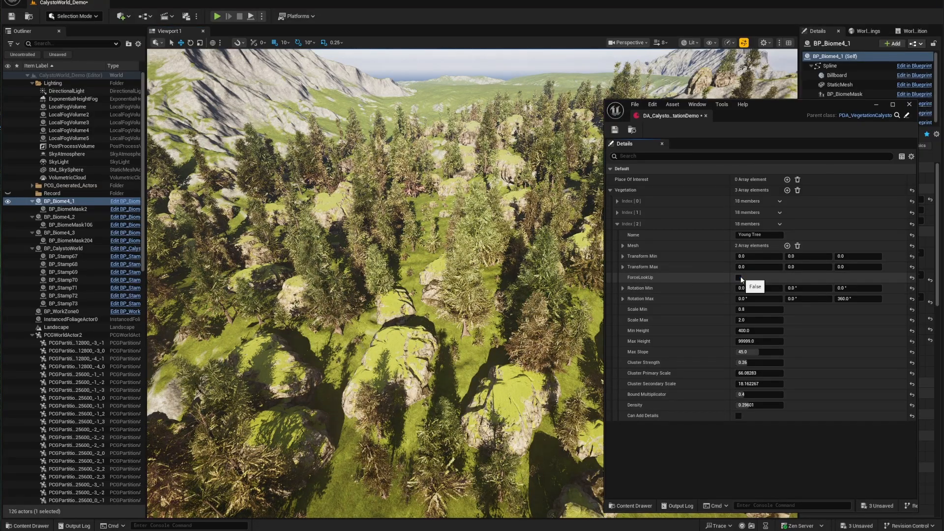
{"action": "left_click", "coordinate": [738, 278]}
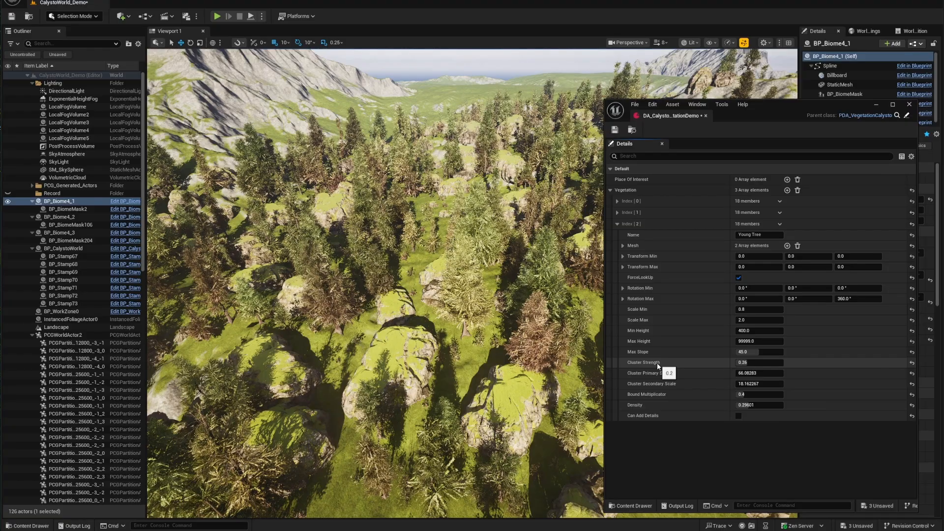
Step: Adjust Young Tree's Cluster Strength, and set Big Tree's Cluster Strength to about 0.508, Primary Scale to 416.34 and Secondary Scale to 41.53
{"action": "mouse_move", "coordinate": [746, 362]}
{"action": "left_mouse_down"}
{"action": "mouse_move", "coordinate": [753, 371]}
{"action": "mouse_move", "coordinate": [758, 363]}
{"action": "mouse_move", "coordinate": [748, 363]}
{"action": "left_mouse_up"}
{"action": "left_click", "coordinate": [618, 224]}
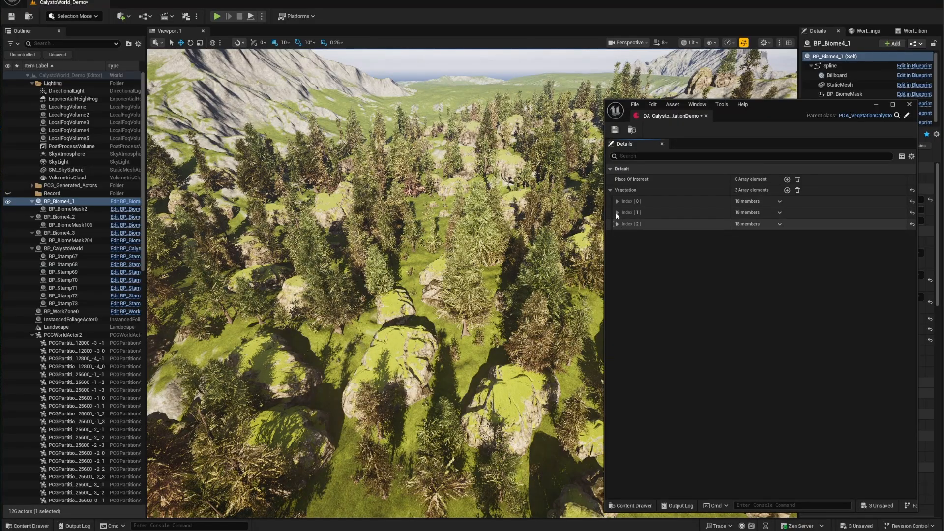
{"action": "left_click", "coordinate": [616, 212]}
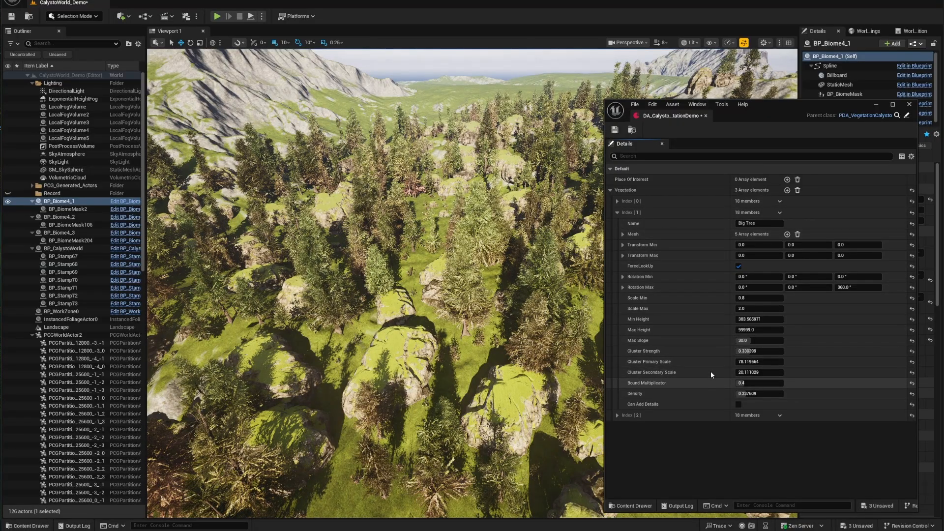
{"action": "left_click_drag", "start_coordinate": [751, 351], "coordinate": [754, 351]}
{"action": "mouse_move", "coordinate": [756, 351]}
{"action": "left_mouse_down"}
{"action": "mouse_move", "coordinate": [771, 351]}
{"action": "mouse_move", "coordinate": [750, 371]}
{"action": "mouse_move", "coordinate": [764, 361]}
{"action": "left_mouse_up"}
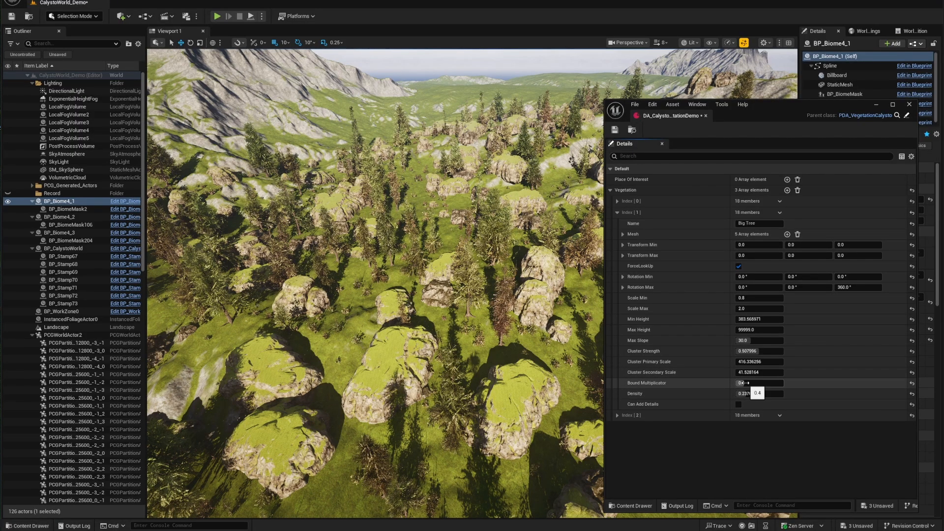
Step: Examine the spacing between a big tree's trunk and the small vegetation and rocks around it
{"action": "key", "text": "w"}
{"action": "right_click_drag", "start_coordinate": [501, 294], "coordinate": [493, 319]}
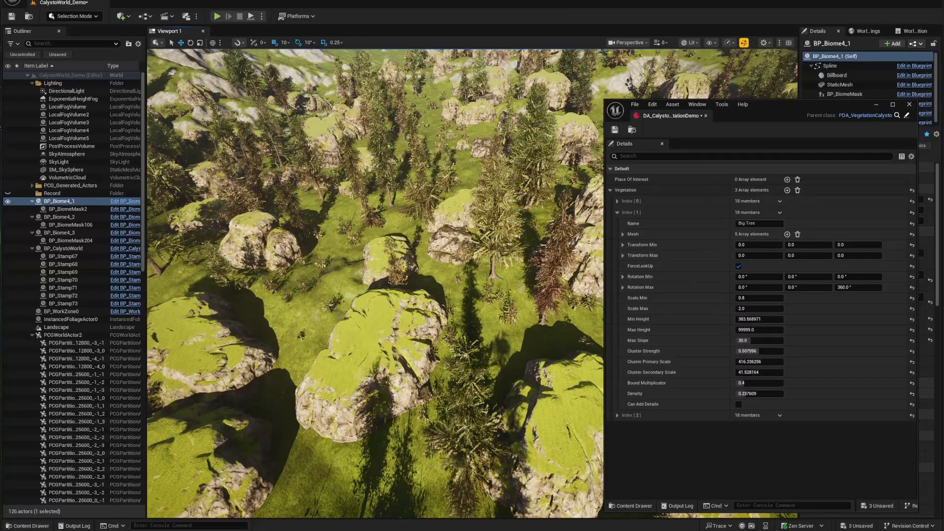
{"action": "key", "text": "w"}
{"action": "right_click_drag", "start_coordinate": [503, 265], "coordinate": [503, 265]}
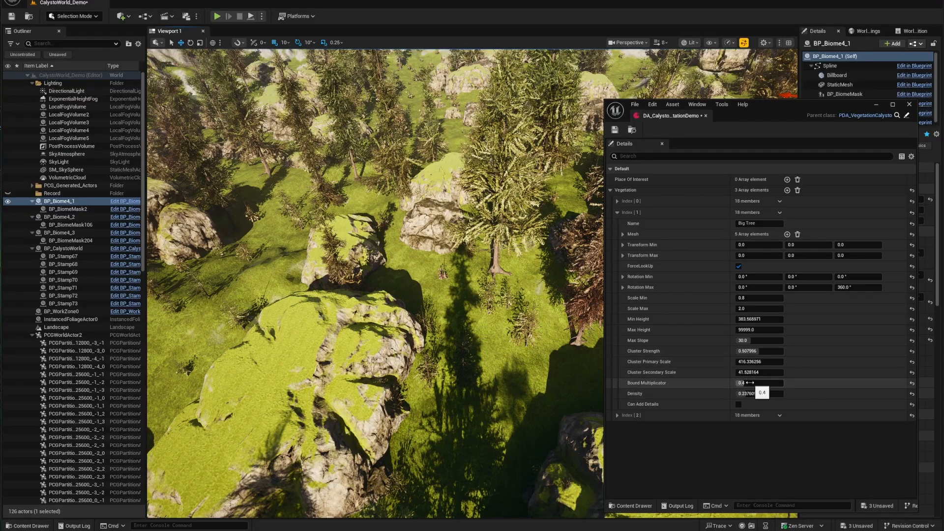
{"action": "right_click_drag", "start_coordinate": [492, 314], "coordinate": [491, 275]}
{"action": "key", "text": "w"}
{"action": "right_click_drag", "start_coordinate": [345, 220], "coordinate": [369, 246]}
{"action": "key", "text": "s"}
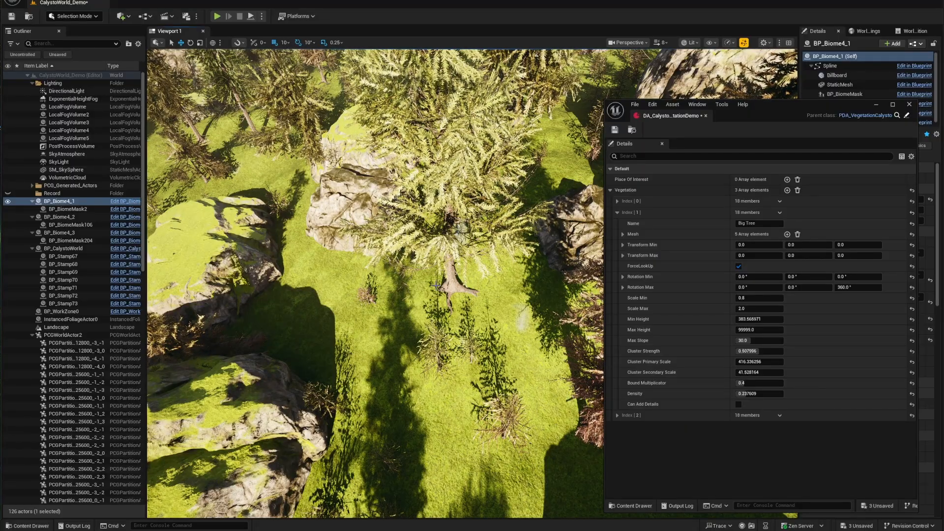
{"action": "key", "text": "w"}
{"action": "right_click_drag", "start_coordinate": [460, 289], "coordinate": [412, 215]}
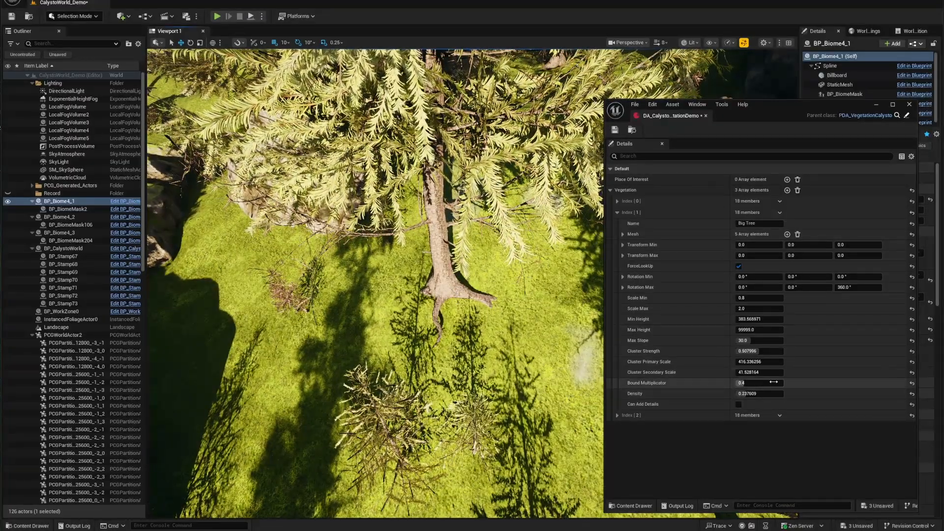
Step: Set the Big Tree entry's Bound Multiplicator to 1.0 and check the area around the tree's trunk
{"action": "type", "text": "1"}
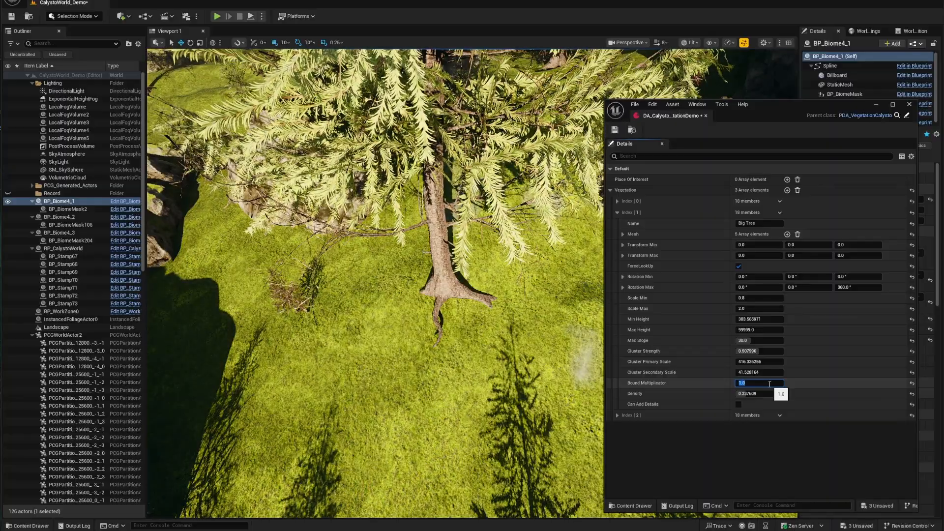
{"action": "key", "text": "Return"}
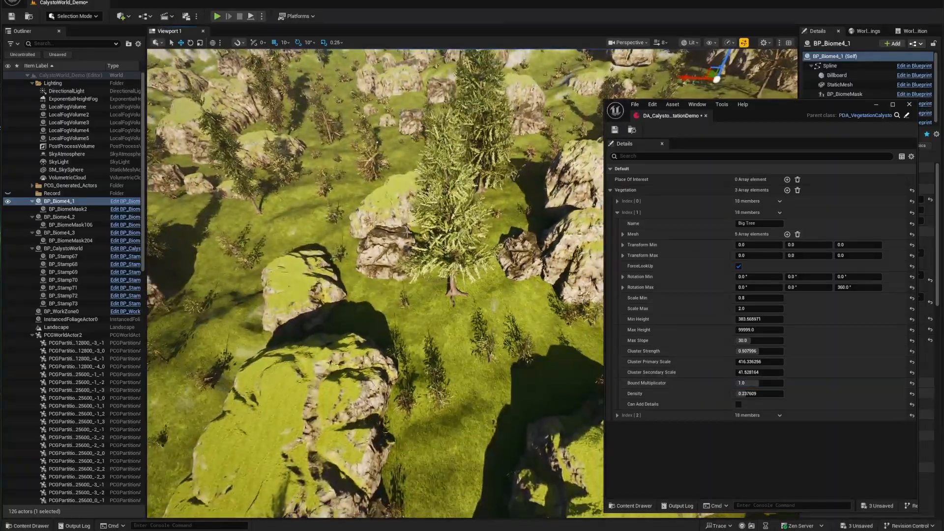
{"action": "scroll", "coordinate": [472, 297], "scroll_direction": "up", "scroll_amount": 5}
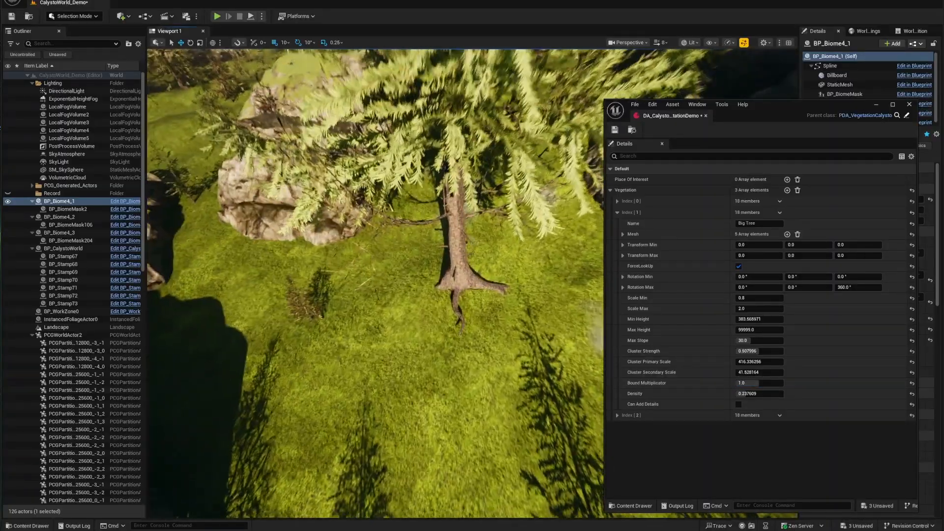
{"action": "scroll", "coordinate": [472, 297], "scroll_direction": "down", "scroll_amount": 2}
Step: Set the Big Tree entry's Bound Multiplicator to 0.2
{"action": "left_click", "coordinate": [758, 383]}
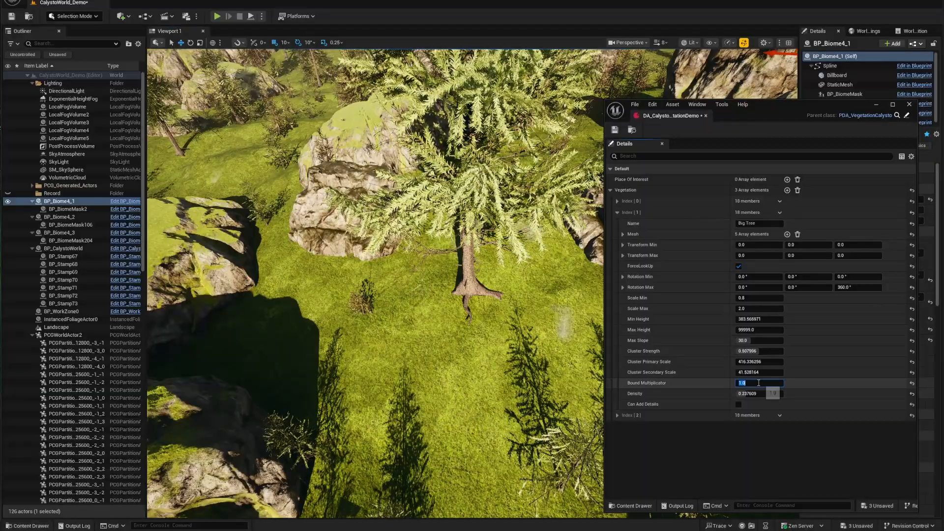
{"action": "type", "text": ".2"}
{"action": "key", "text": "Return"}
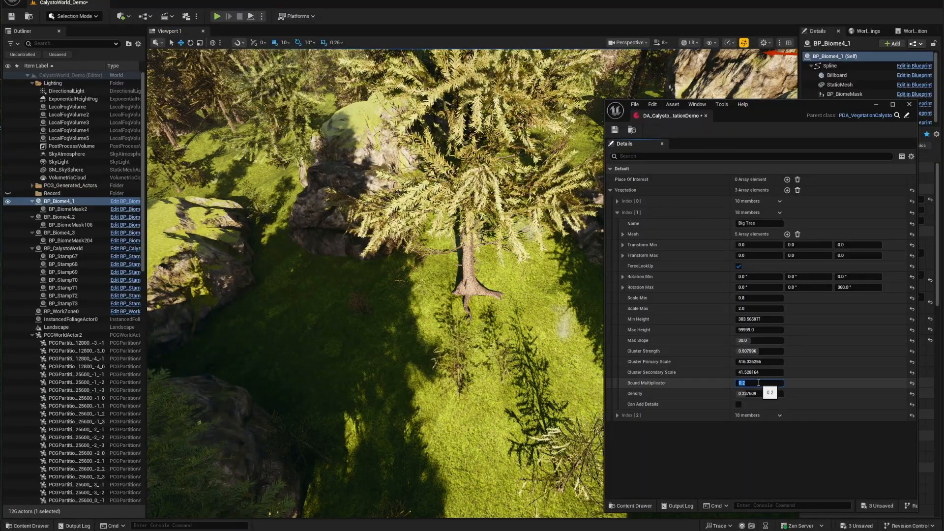
Step: Change Big Tree's Bound Multiplicator back to 1.0 and survey the vegetation across the biome from above
{"action": "key", "text": "s"}
{"action": "right_click_drag", "start_coordinate": [496, 315], "coordinate": [527, 261]}
{"action": "key", "text": "s"}
{"action": "key", "text": "w"}
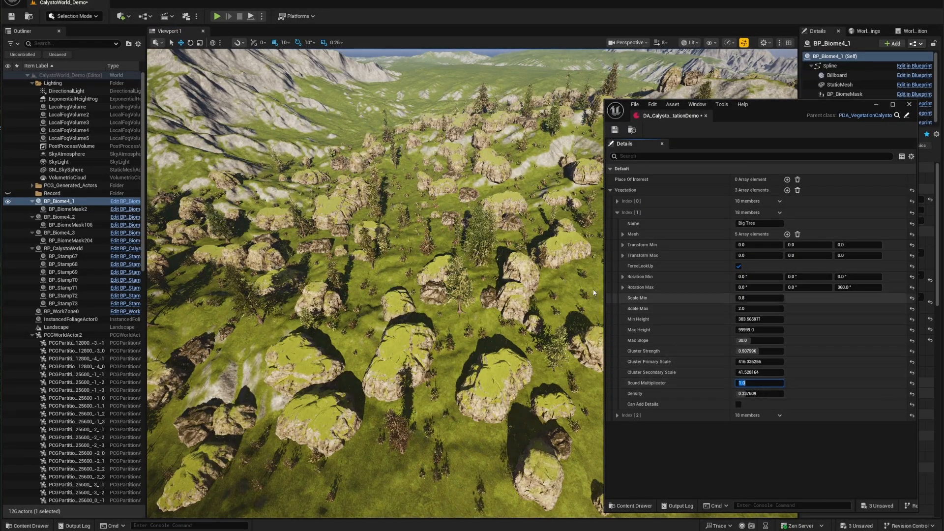
{"action": "right_click_drag", "start_coordinate": [472, 294], "coordinate": [419, 226]}
{"action": "key", "text": "w"}
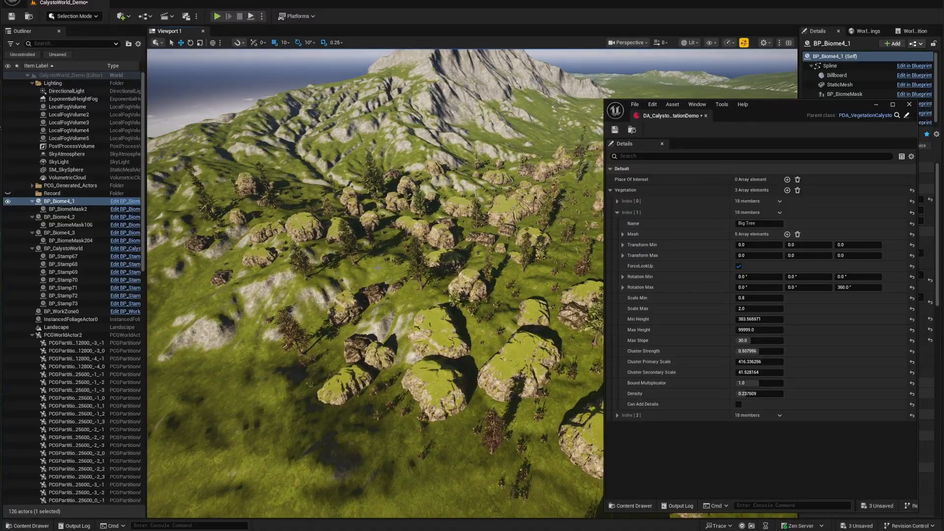
{"action": "right_click_drag", "start_coordinate": [378, 268], "coordinate": [393, 255]}
Step: Set the Big Tree entry's Bound Multiplicator to 0.3 and view the result over the biome
{"action": "left_click", "coordinate": [759, 383]}
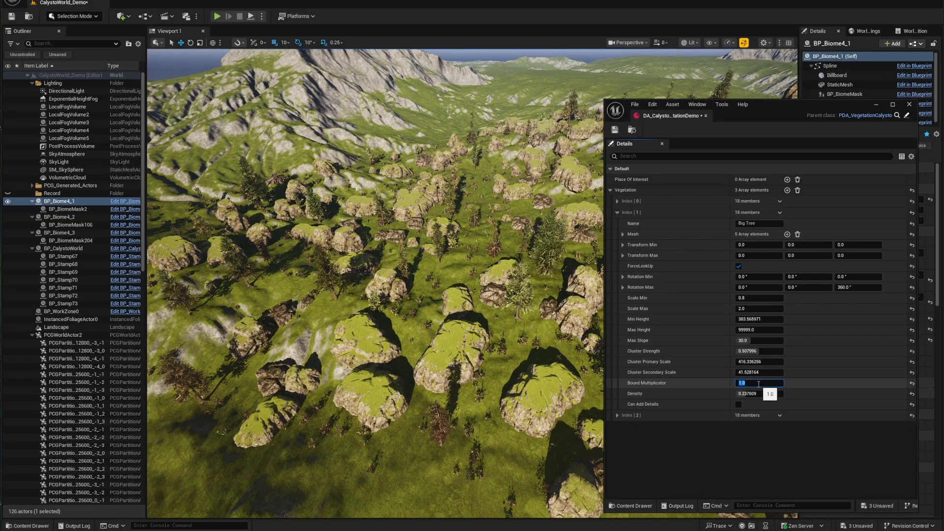
{"action": "key", "text": "Return"}
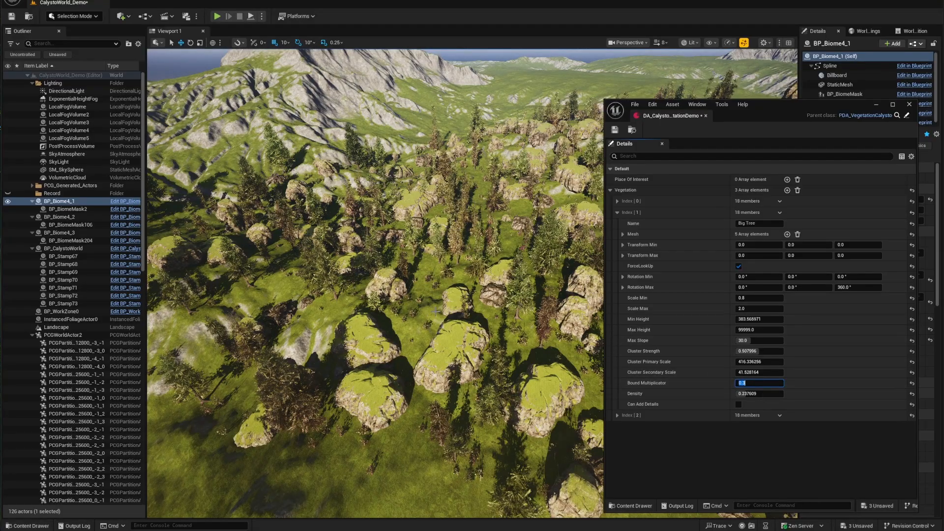
{"action": "right_click_drag", "start_coordinate": [491, 276], "coordinate": [555, 273]}
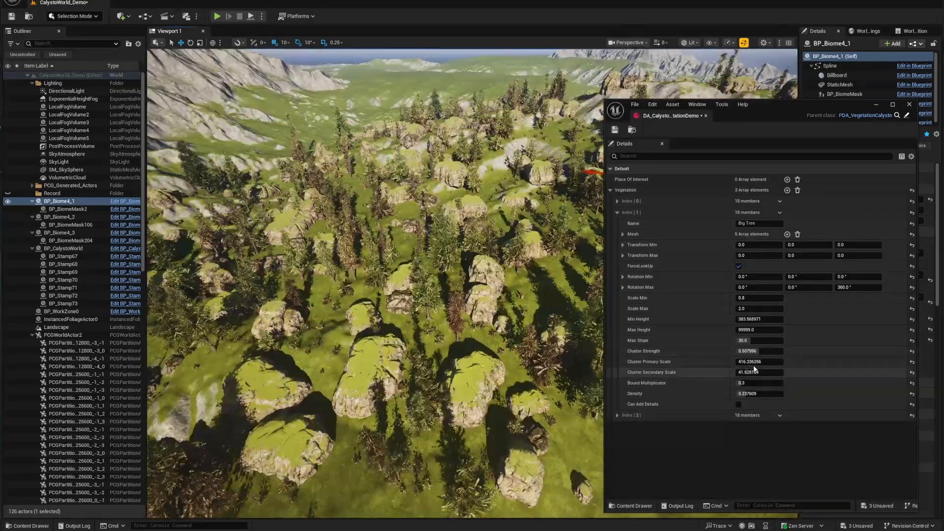
Step: Lower the Big Tree entry's Cluster Strength to about 0.352 and look over the denser forest
{"action": "left_click_drag", "start_coordinate": [768, 353], "coordinate": [748, 351]}
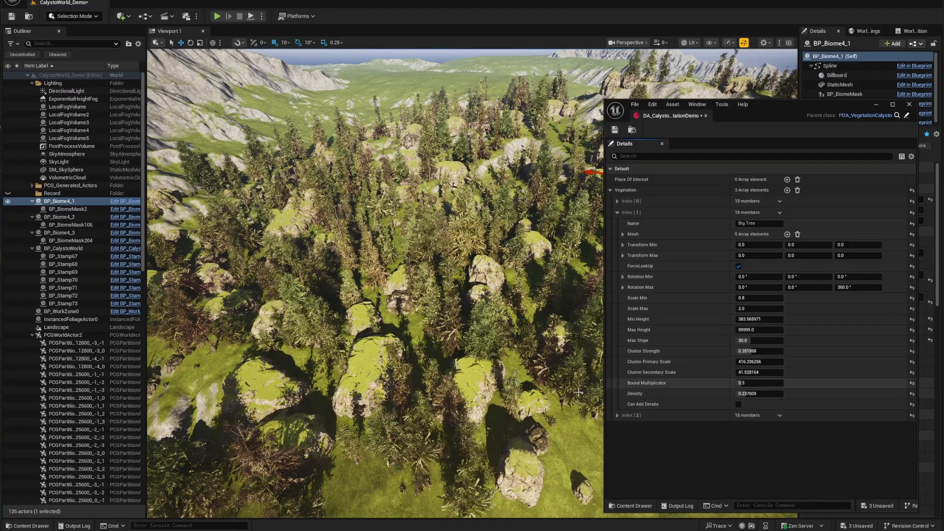
{"action": "right_click_drag", "start_coordinate": [545, 364], "coordinate": [521, 386]}
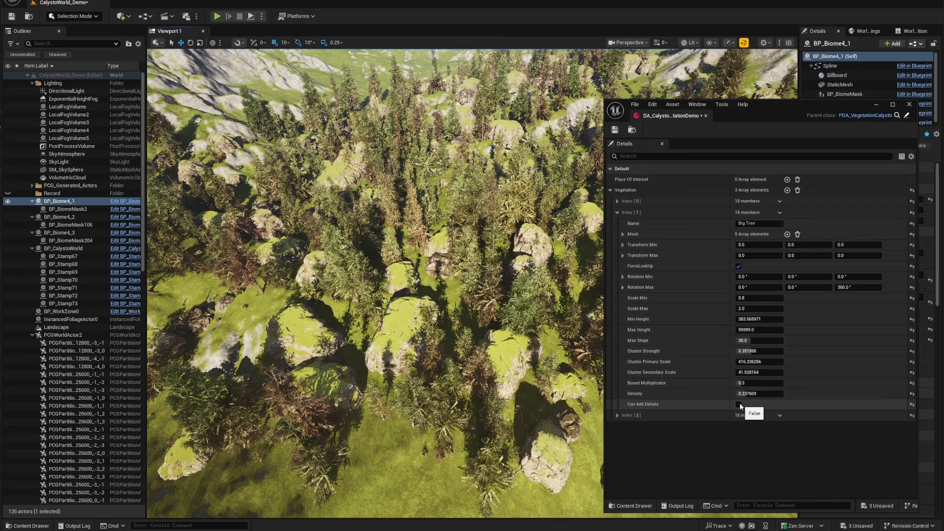
{"action": "right_click_drag", "start_coordinate": [409, 350], "coordinate": [403, 307]}
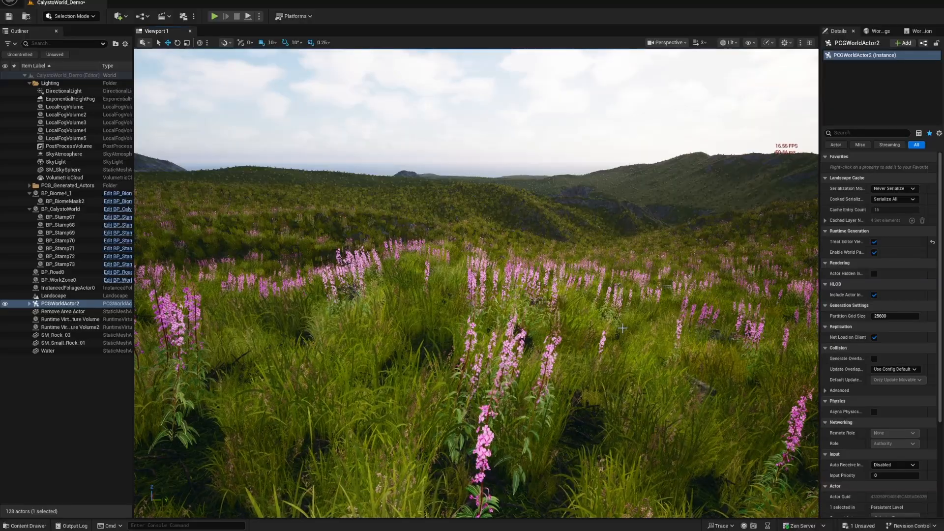
{"action": "right_click_drag", "start_coordinate": [623, 328], "coordinate": [640, 331]}
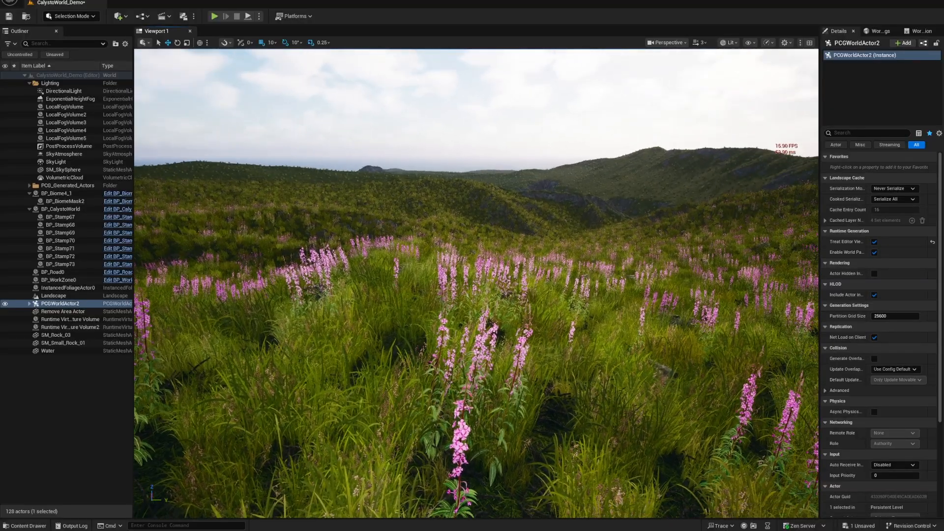
{"action": "right_click_drag", "start_coordinate": [754, 173], "coordinate": [740, 187]}
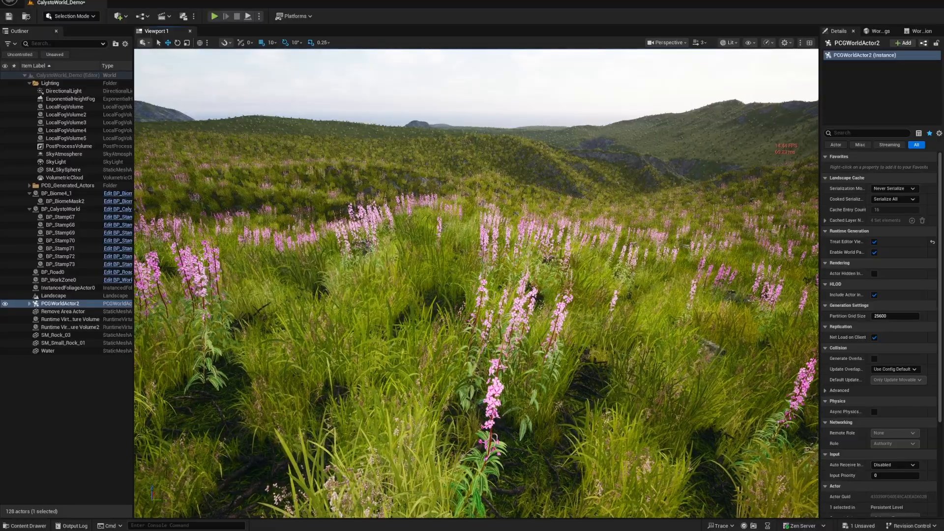
{"action": "right_click_drag", "start_coordinate": [476, 275], "coordinate": [491, 270]}
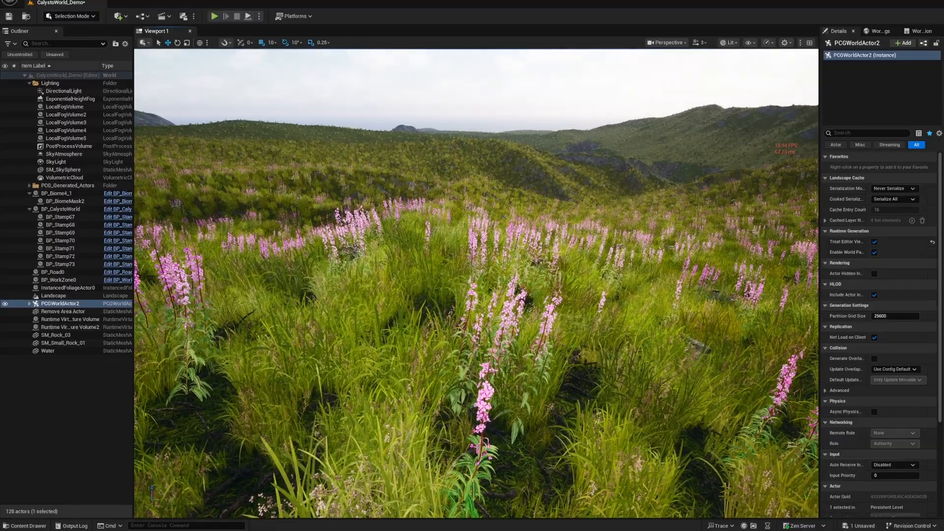
Step: Set the viewport's Foliage scalability to Low and look over the landscape
{"action": "left_click", "coordinate": [767, 43]}
{"action": "mouse_move", "coordinate": [799, 100]}
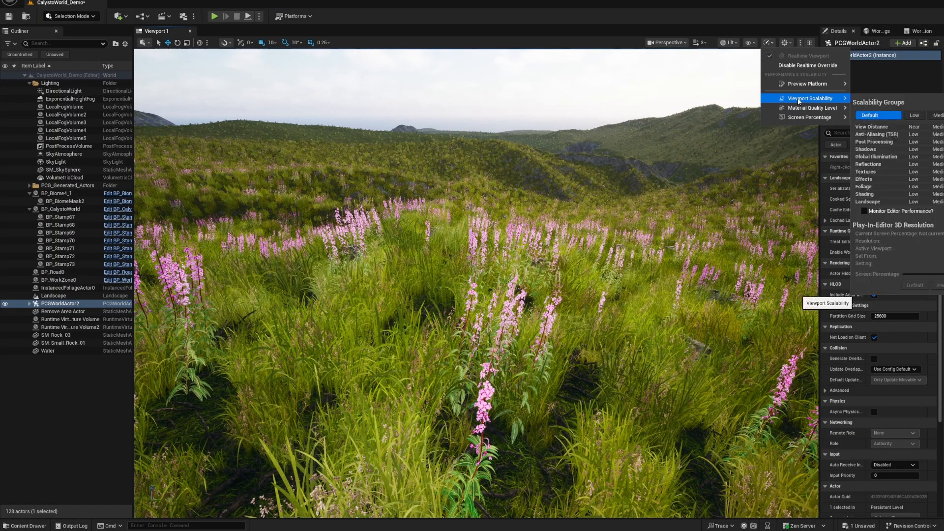
{"action": "left_click", "coordinate": [913, 186]}
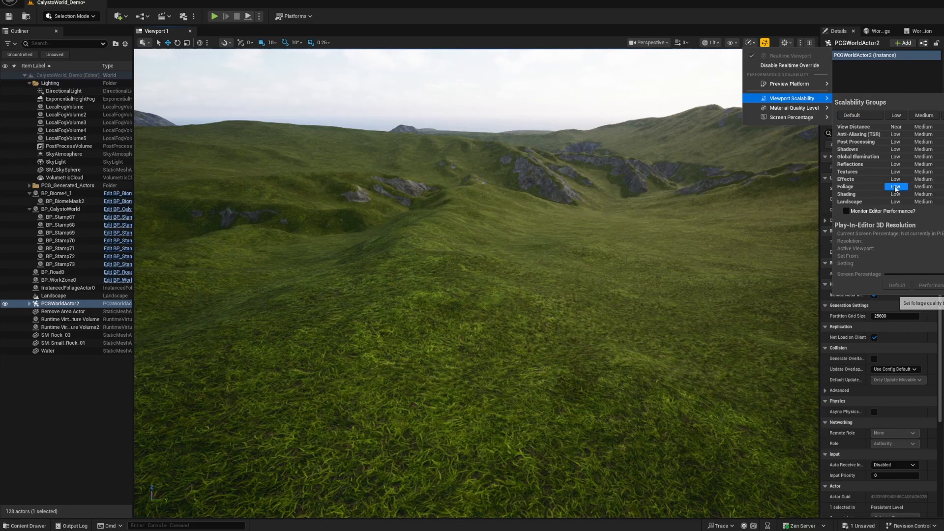
{"action": "right_click_drag", "start_coordinate": [636, 262], "coordinate": [632, 253]}
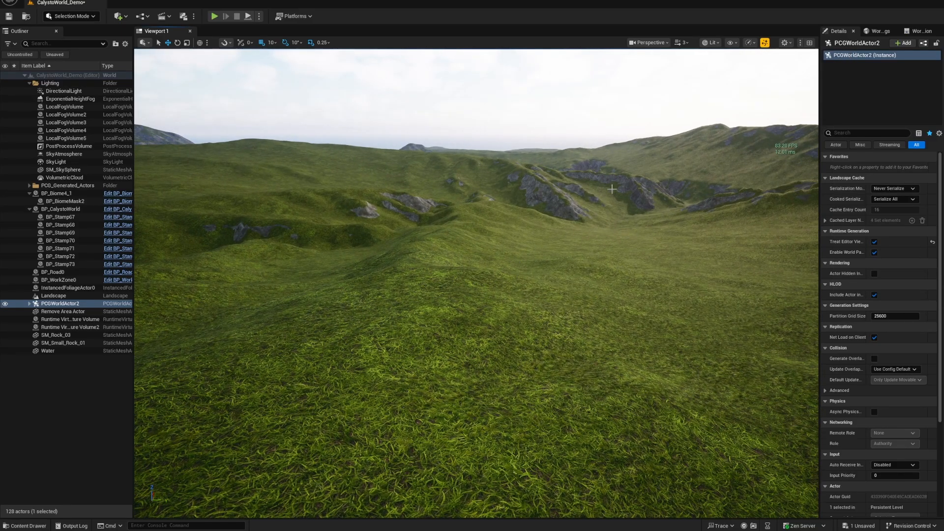
{"action": "right_click_drag", "start_coordinate": [612, 189], "coordinate": [605, 189]}
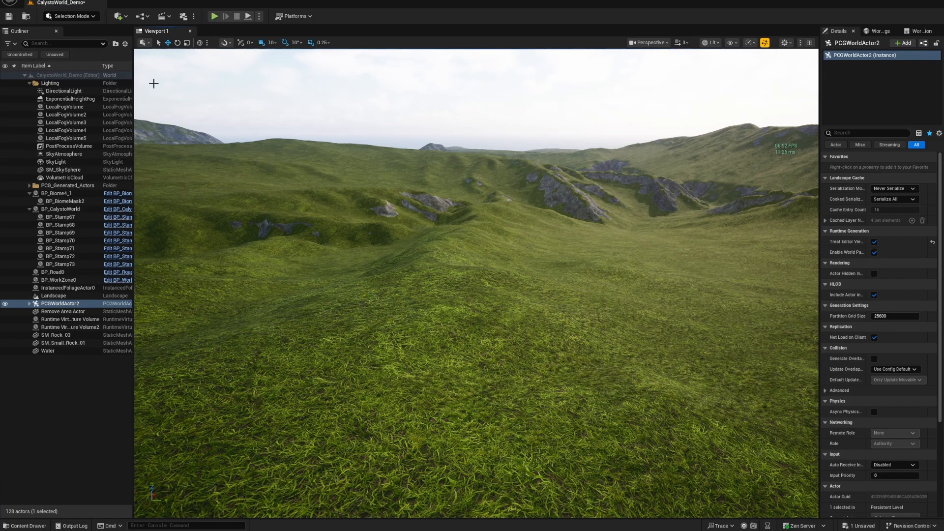
Step: Check the generation trigger of BP_CalystoWorld's PCG-Runtime component and the runtime generation settings of PCGWorldActor2
{"action": "left_click", "coordinate": [63, 209]}
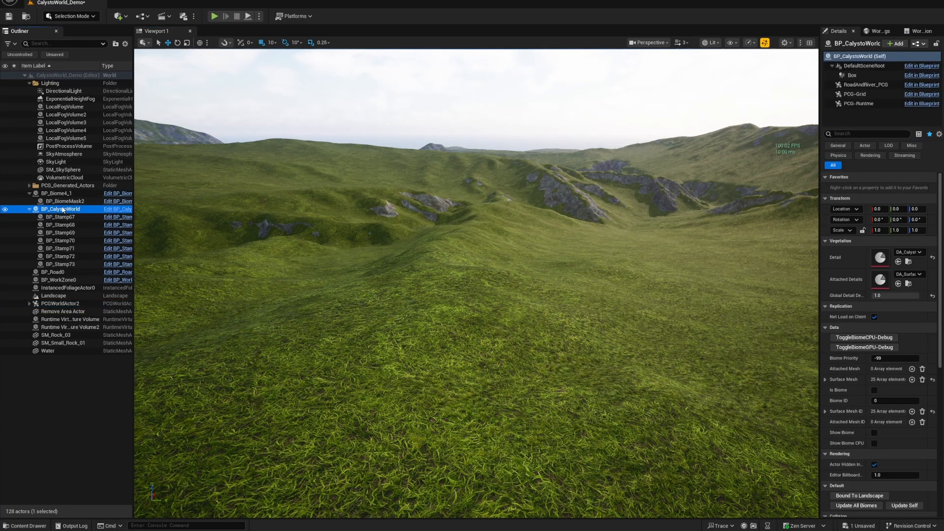
{"action": "left_click", "coordinate": [859, 103]}
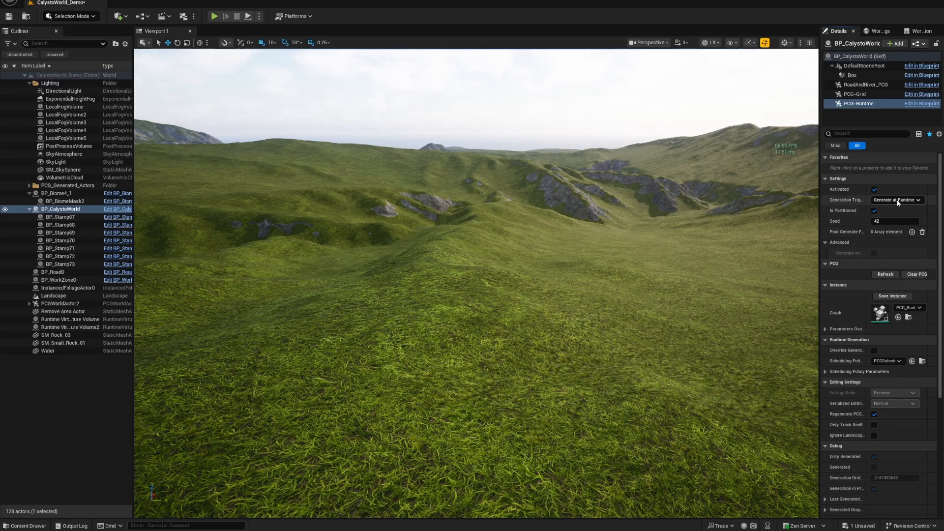
{"action": "left_click", "coordinate": [55, 304]}
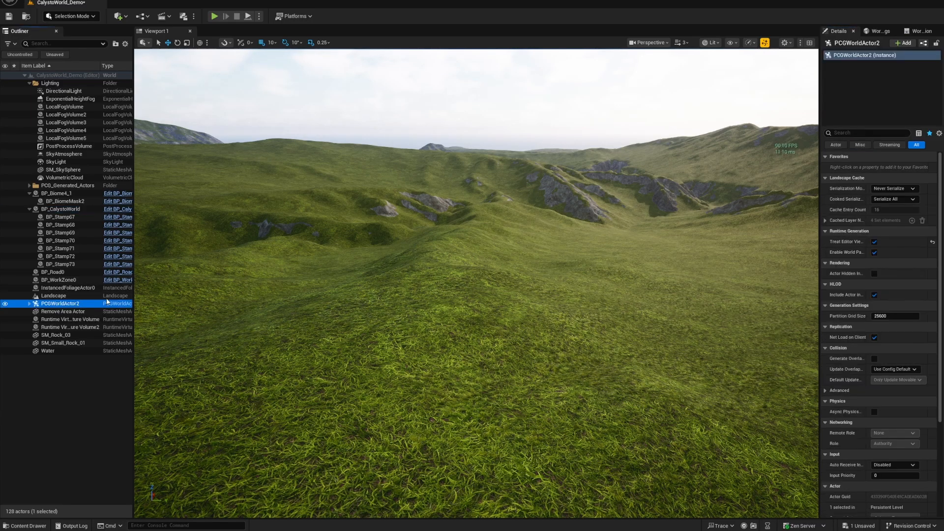
Step: Play the level to explore the runtime-generated vegetation, stop the session, and look over the meadow in the editor
{"action": "left_click", "coordinate": [214, 16]}
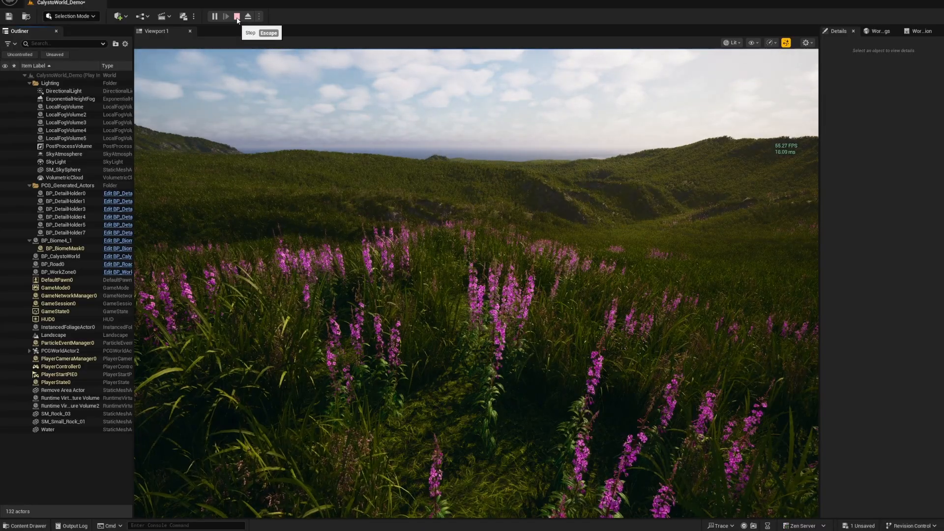
{"action": "left_click", "coordinate": [439, 236]}
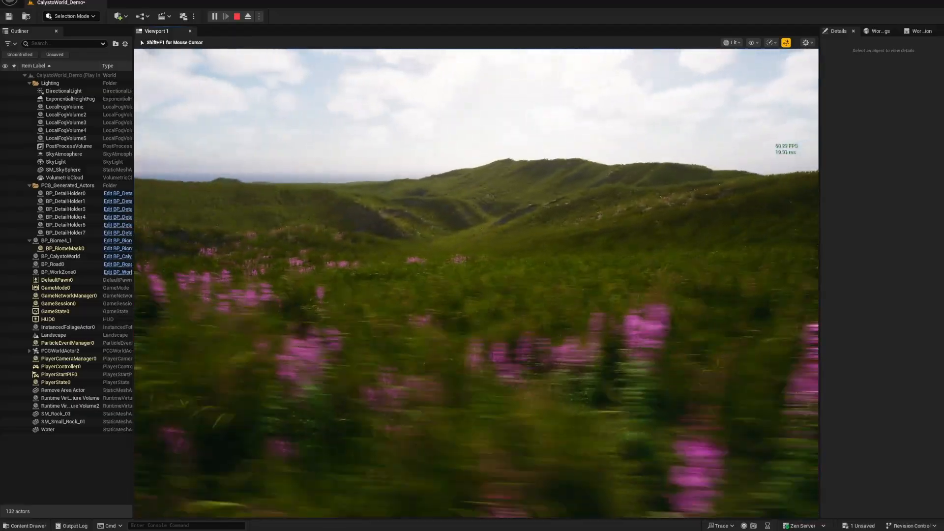
{"action": "key", "text": "Escape"}
{"action": "right_click_drag", "start_coordinate": [583, 388], "coordinate": [577, 386]}
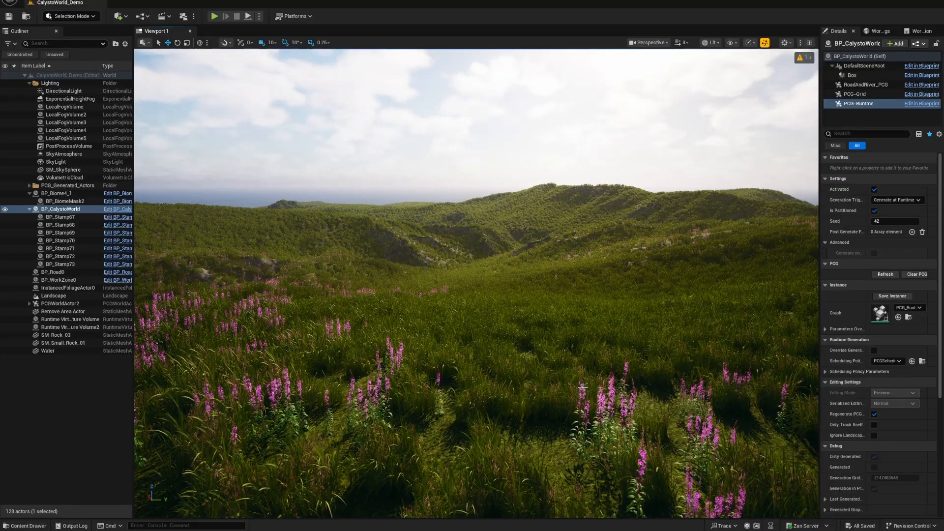
{"action": "right_click_drag", "start_coordinate": [570, 395], "coordinate": [577, 378]}
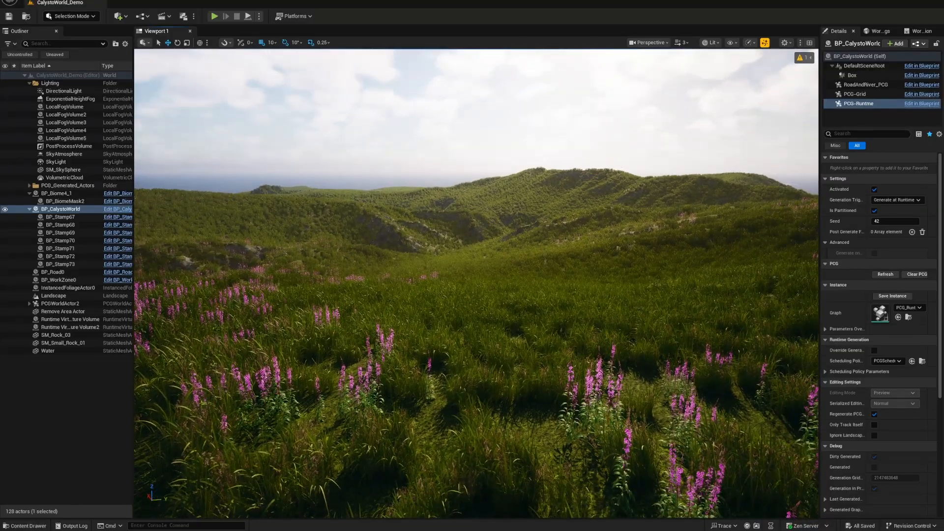